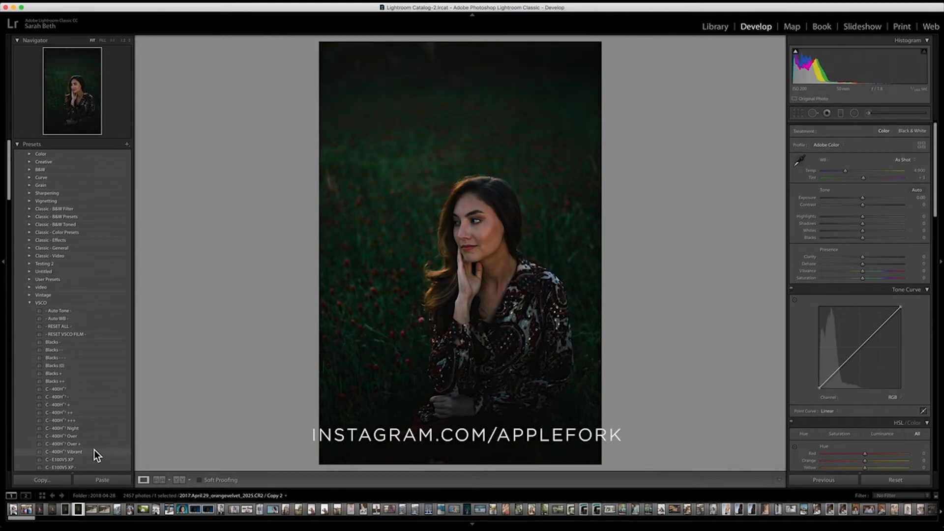
Step: Preview the VSCO presets from the C - 400H group through C - E100VS XP and C - HP5 on the portrait
{"action": "scroll", "coordinate": [93, 450], "scroll_direction": "down", "scroll_amount": 5}
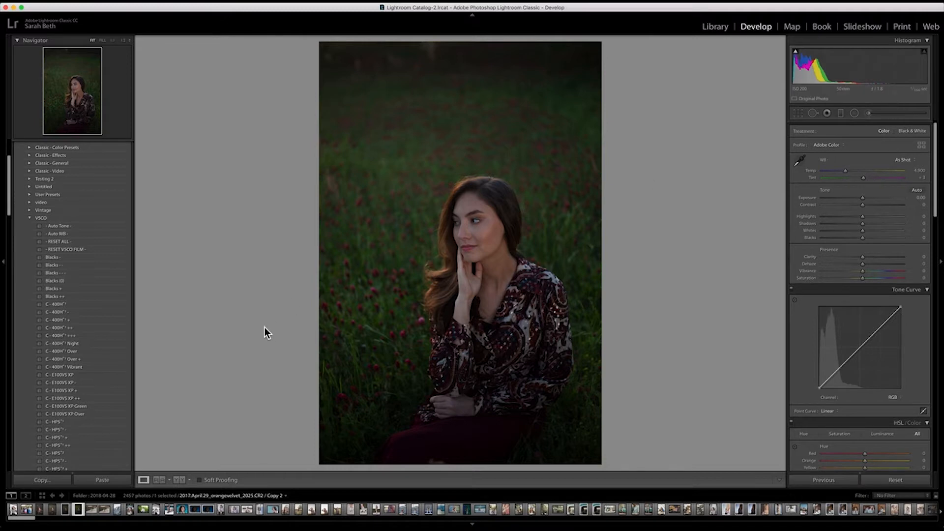
{"action": "left_click", "coordinate": [62, 356]}
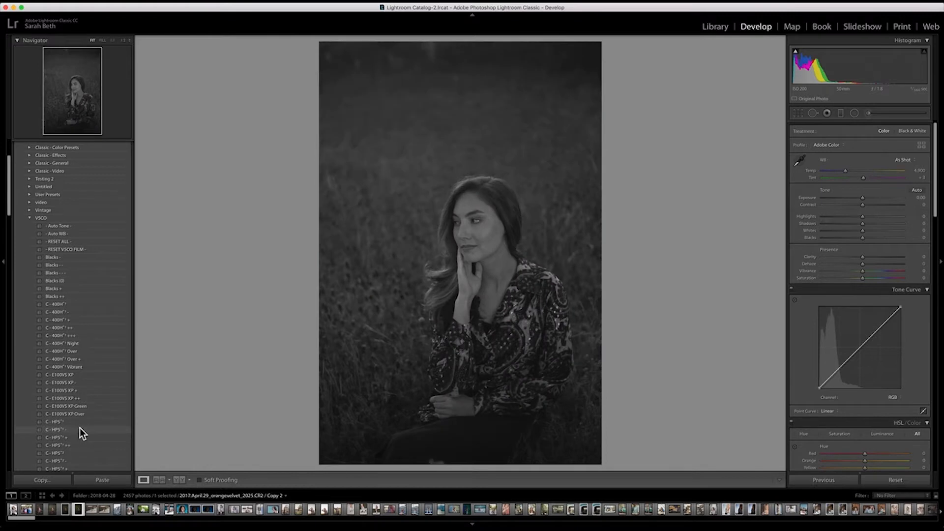
{"action": "scroll", "coordinate": [80, 427], "scroll_direction": "down", "scroll_amount": 3}
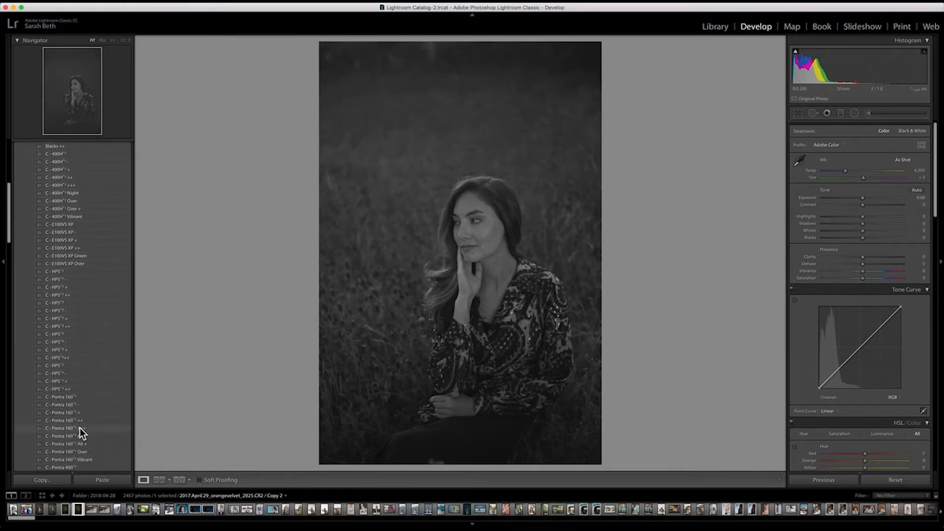
{"action": "scroll", "coordinate": [79, 427], "scroll_direction": "down", "scroll_amount": 3}
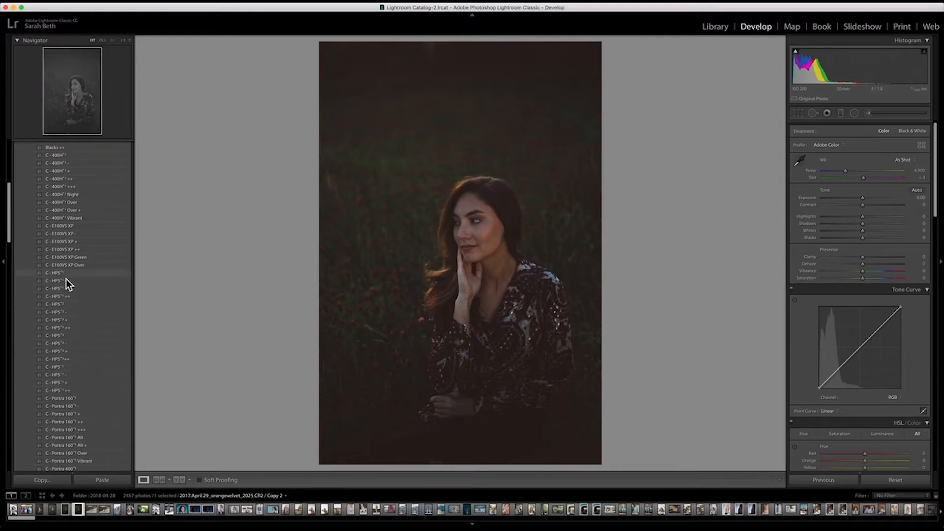
{"action": "scroll", "coordinate": [69, 349], "scroll_direction": "down", "scroll_amount": 2}
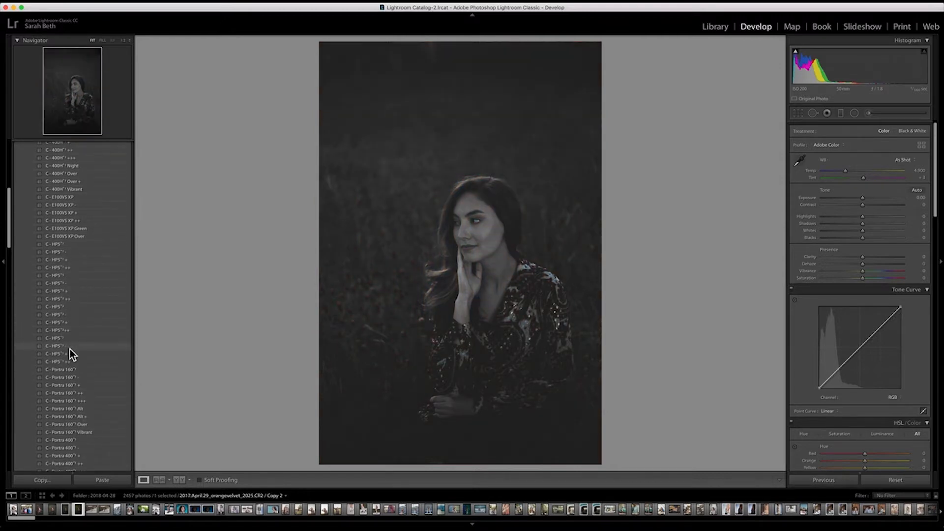
{"action": "scroll", "coordinate": [70, 350], "scroll_direction": "down", "scroll_amount": 3}
{"action": "scroll", "coordinate": [70, 349], "scroll_direction": "down", "scroll_amount": 2}
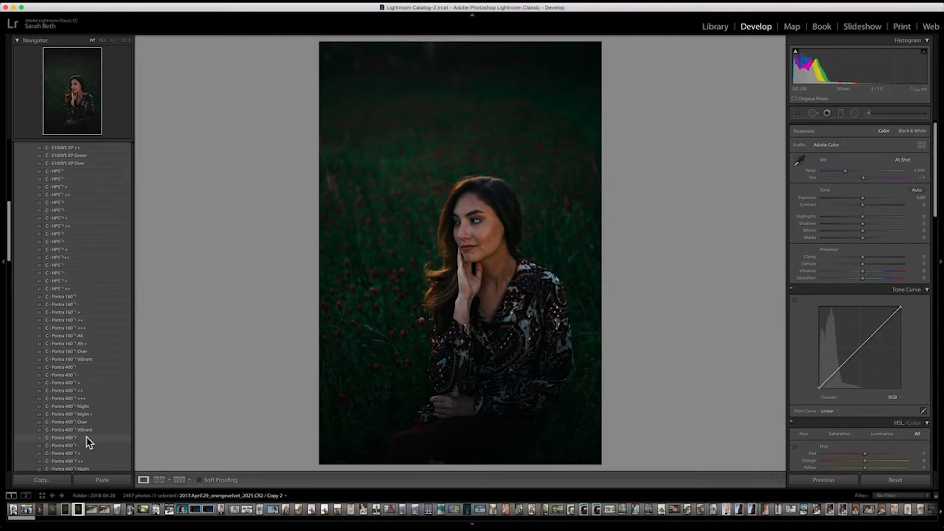
Step: Preview the C - Portra 400 preset variations, including the Night versions, on the portrait
{"action": "scroll", "coordinate": [87, 436], "scroll_direction": "down", "scroll_amount": 1}
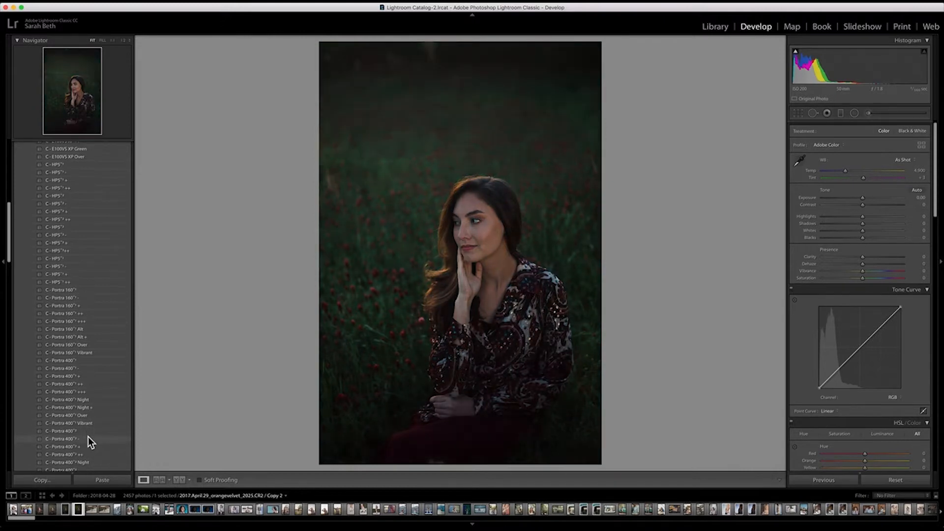
{"action": "scroll", "coordinate": [87, 437], "scroll_direction": "down", "scroll_amount": 2}
{"action": "scroll", "coordinate": [88, 437], "scroll_direction": "down", "scroll_amount": 1}
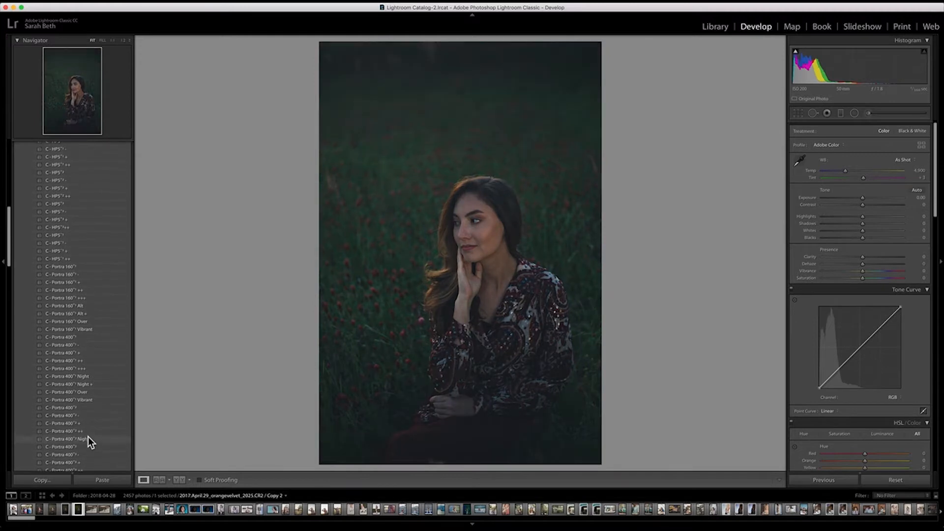
{"action": "scroll", "coordinate": [88, 437], "scroll_direction": "down", "scroll_amount": 2}
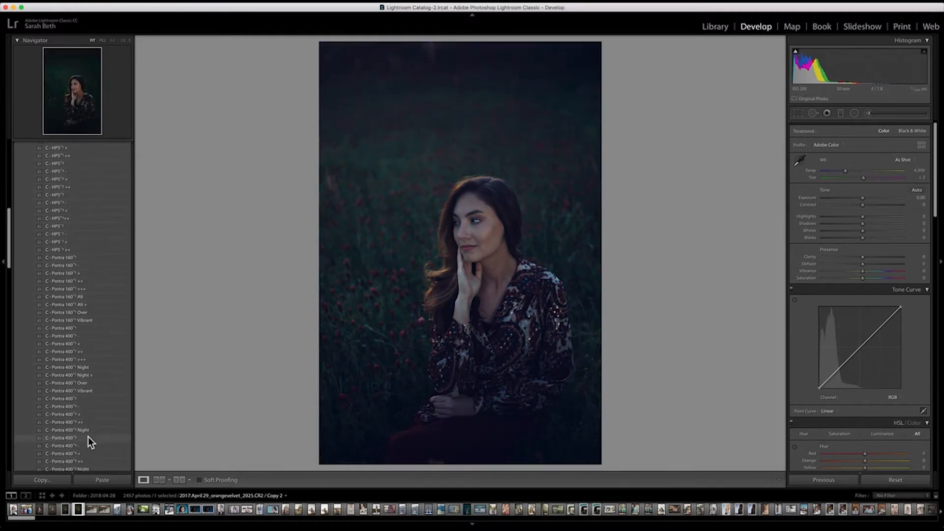
{"action": "scroll", "coordinate": [88, 442], "scroll_direction": "down", "scroll_amount": 1}
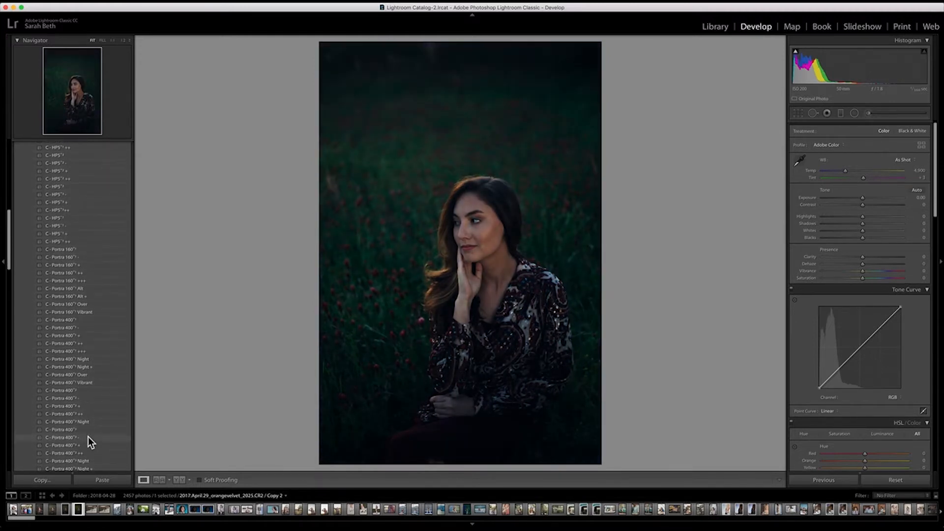
{"action": "scroll", "coordinate": [88, 437], "scroll_direction": "down", "scroll_amount": 1}
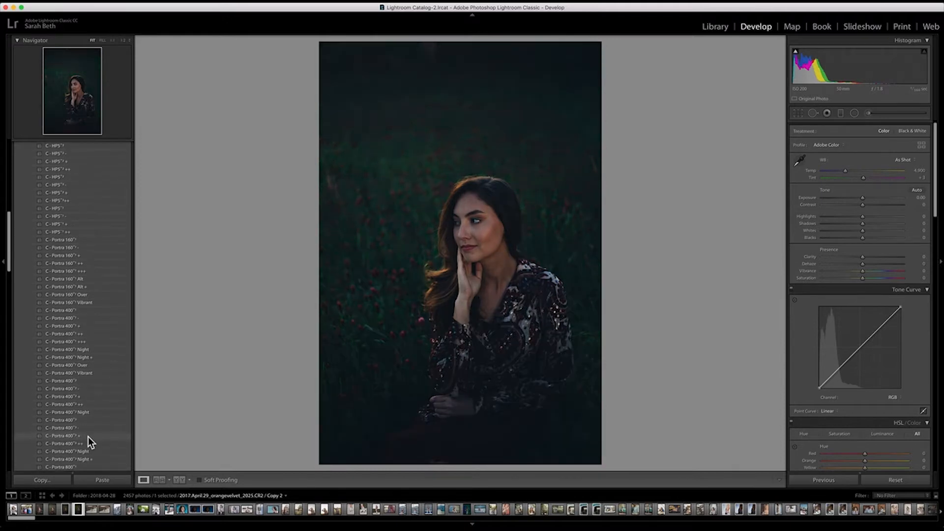
{"action": "scroll", "coordinate": [88, 436], "scroll_direction": "down", "scroll_amount": 1}
{"action": "scroll", "coordinate": [88, 437], "scroll_direction": "down", "scroll_amount": 1}
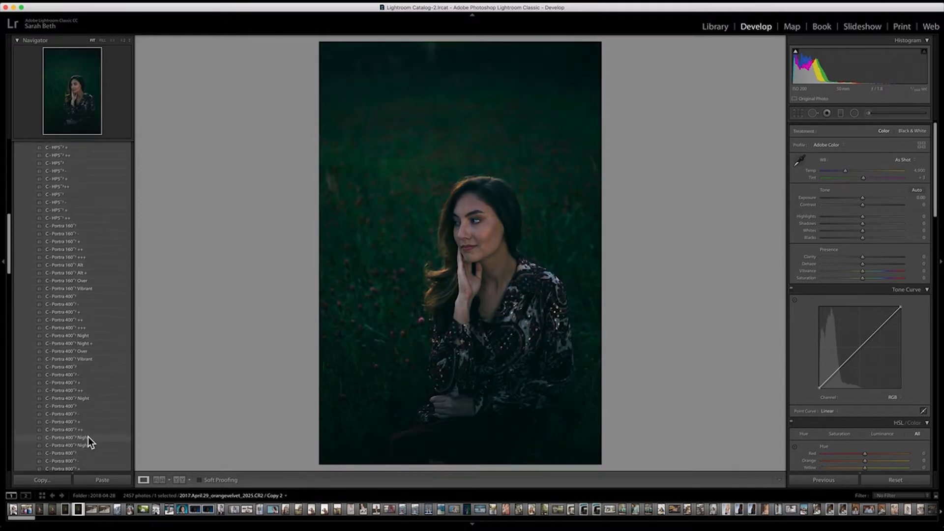
{"action": "scroll", "coordinate": [87, 442], "scroll_direction": "down", "scroll_amount": 1}
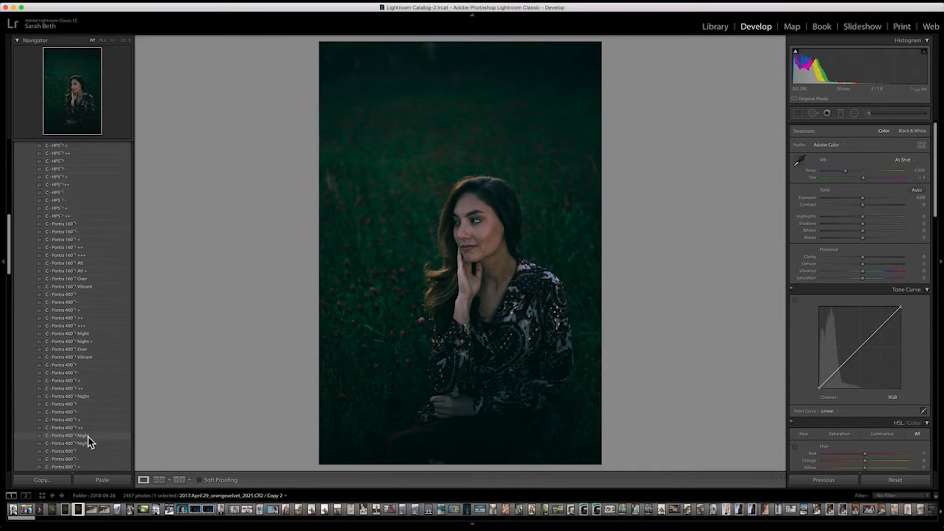
{"action": "scroll", "coordinate": [88, 436], "scroll_direction": "down", "scroll_amount": 2}
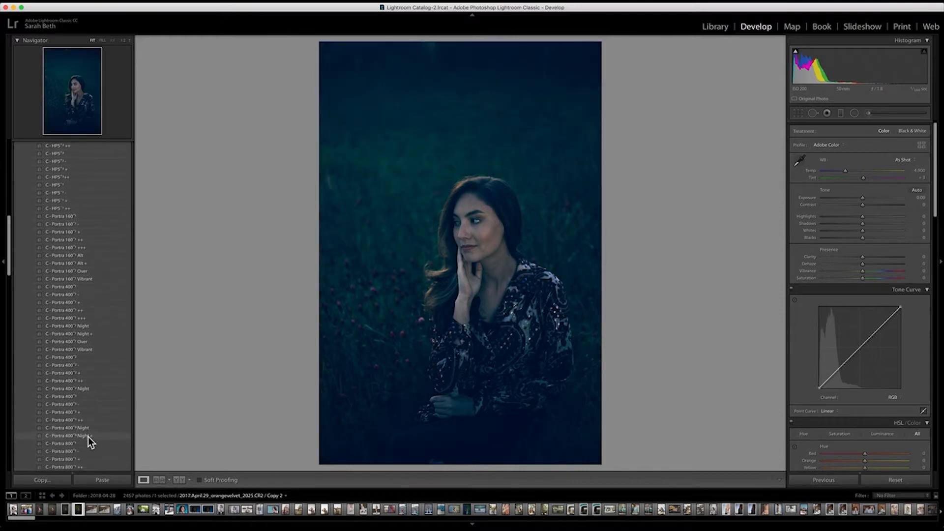
Step: Preview the C - Portra 800 preset variations, from the base versions through Night and Over, on the portrait
{"action": "scroll", "coordinate": [88, 436], "scroll_direction": "down", "scroll_amount": 2}
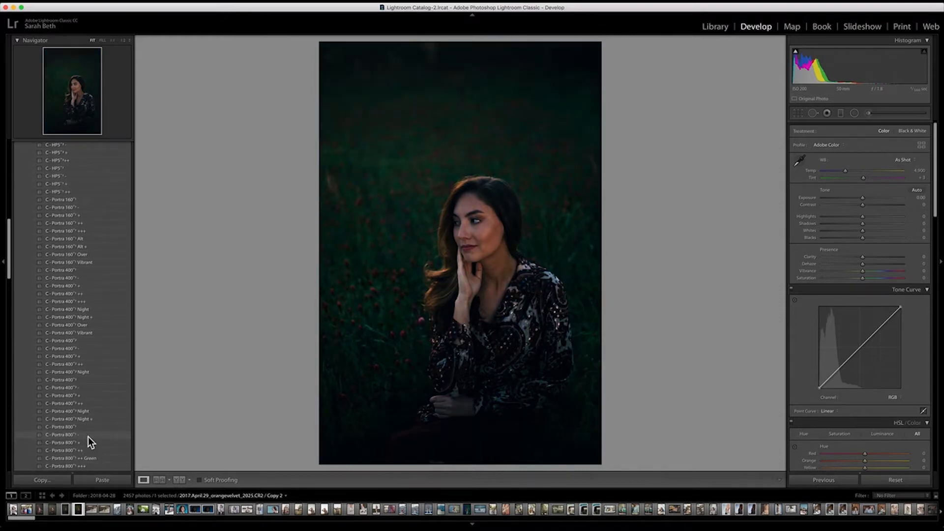
{"action": "scroll", "coordinate": [87, 437], "scroll_direction": "down", "scroll_amount": 1}
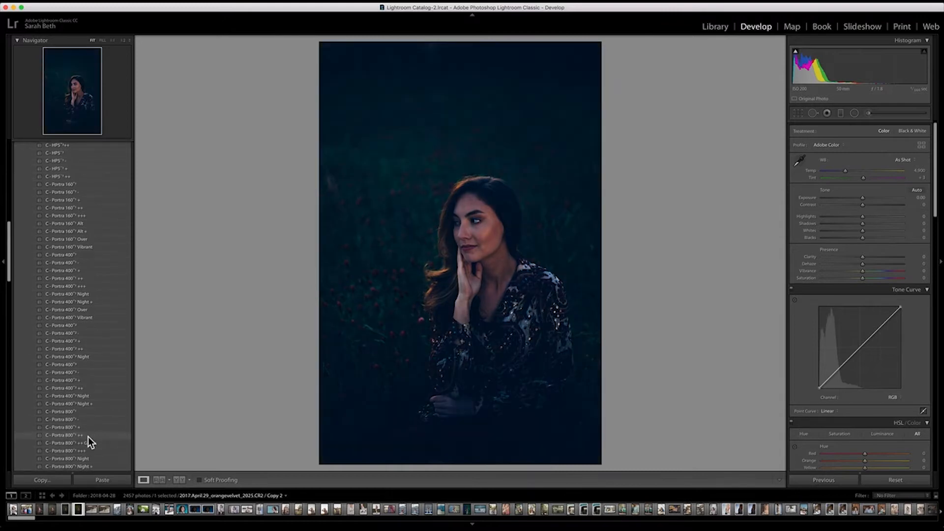
{"action": "scroll", "coordinate": [87, 437], "scroll_direction": "down", "scroll_amount": 3}
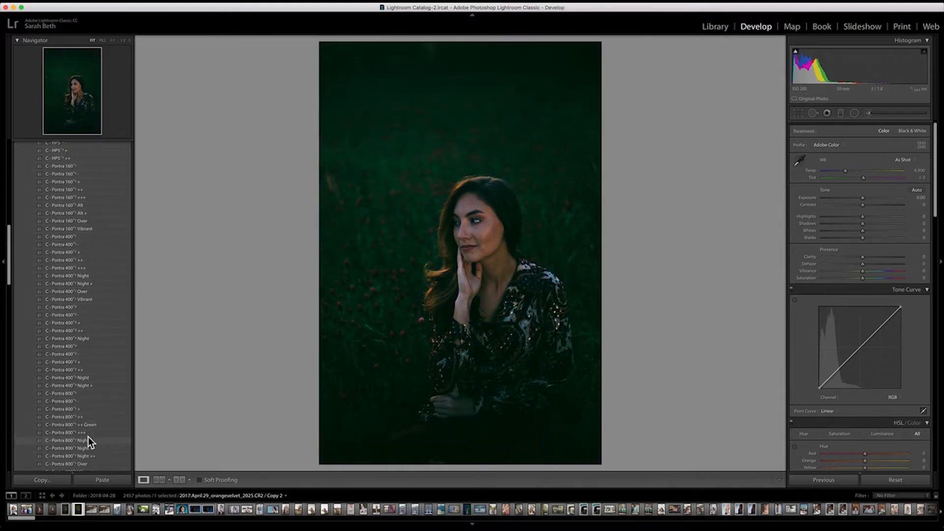
{"action": "scroll", "coordinate": [87, 436], "scroll_direction": "down", "scroll_amount": 2}
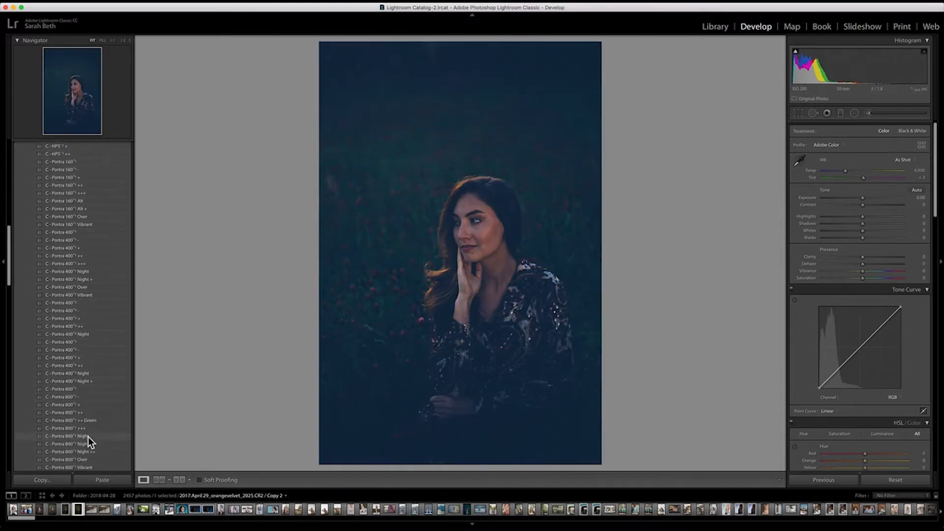
{"action": "scroll", "coordinate": [87, 436], "scroll_direction": "down", "scroll_amount": 1}
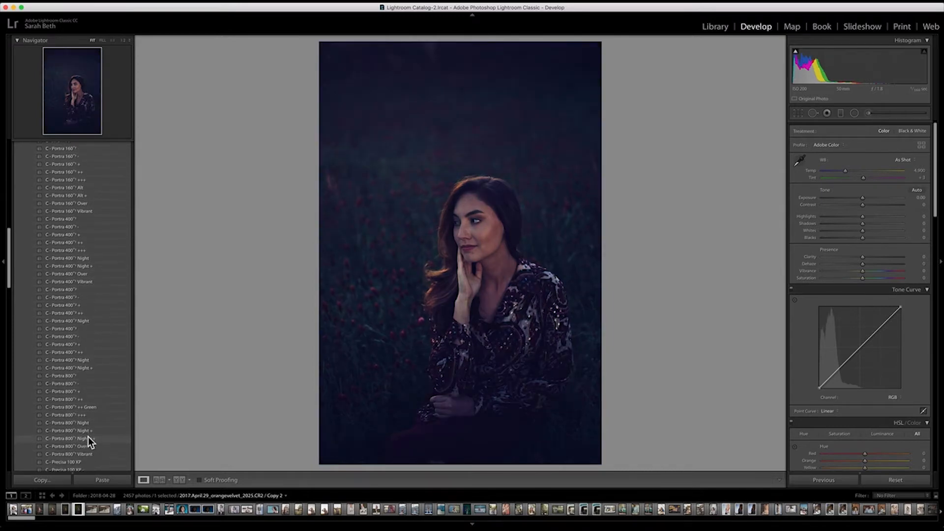
{"action": "scroll", "coordinate": [88, 437], "scroll_direction": "up", "scroll_amount": 1}
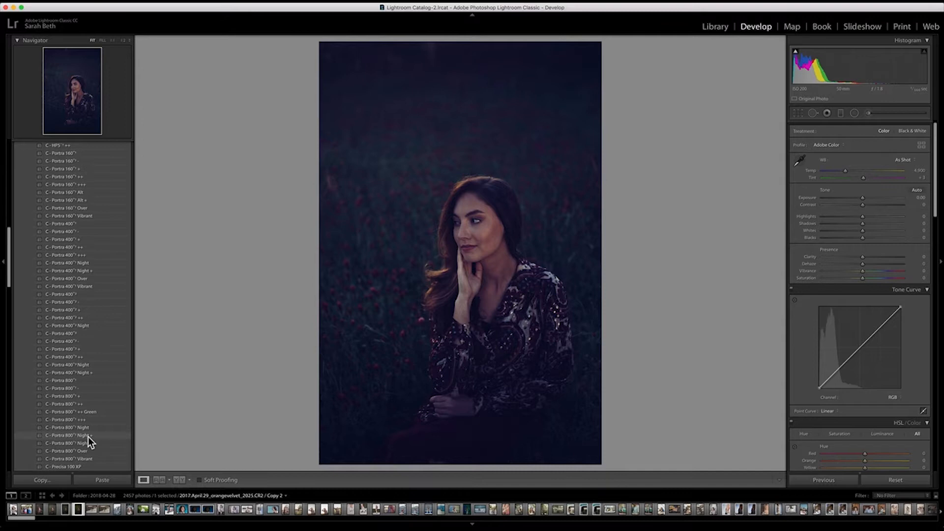
{"action": "scroll", "coordinate": [88, 436], "scroll_direction": "down", "scroll_amount": 2}
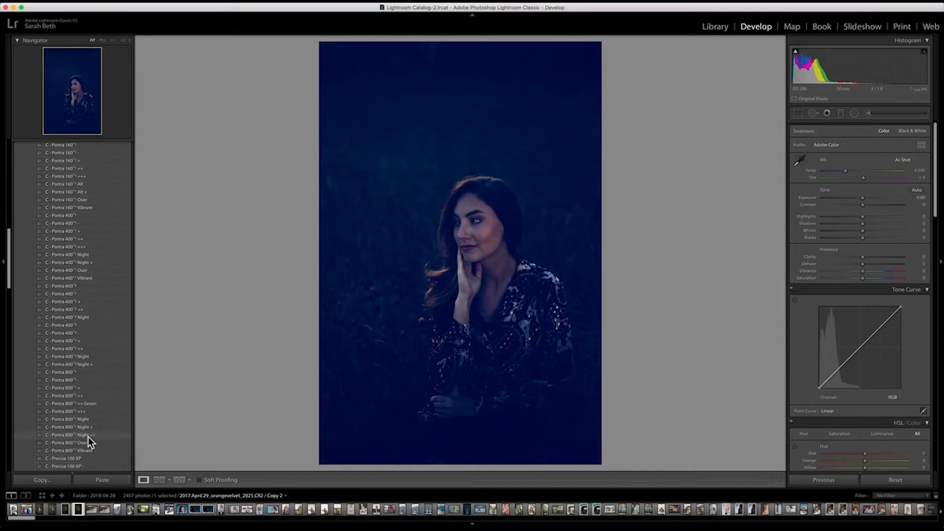
{"action": "scroll", "coordinate": [88, 436], "scroll_direction": "down", "scroll_amount": 1}
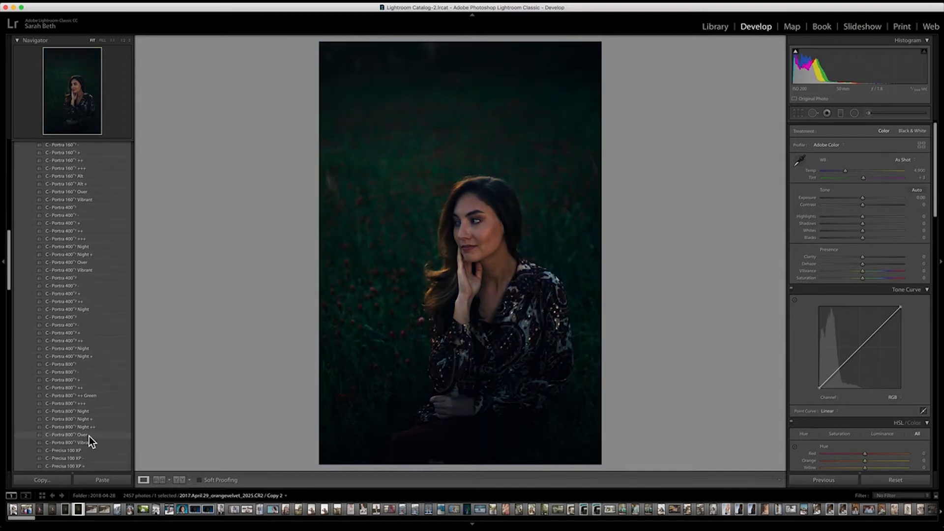
Step: Preview the C - Precisa 100 XP and C - Provia 400X preset variations on the portrait
{"action": "scroll", "coordinate": [90, 438], "scroll_direction": "down", "scroll_amount": 2}
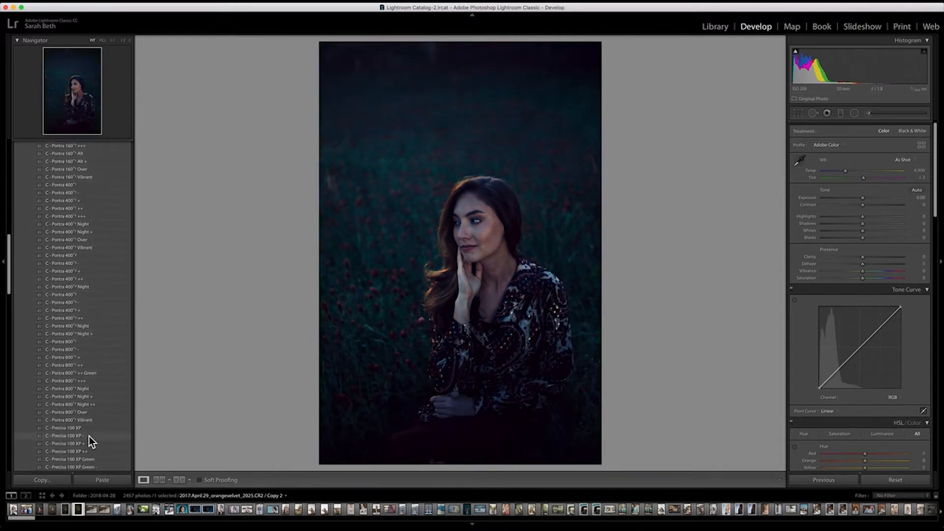
{"action": "scroll", "coordinate": [89, 436], "scroll_direction": "down", "scroll_amount": 1}
{"action": "scroll", "coordinate": [90, 435], "scroll_direction": "down", "scroll_amount": 2}
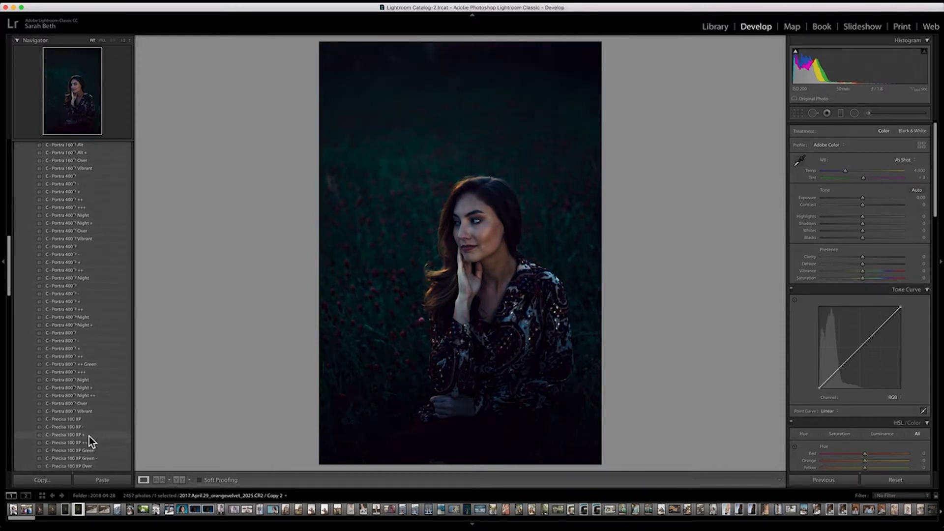
{"action": "scroll", "coordinate": [90, 436], "scroll_direction": "down", "scroll_amount": 5}
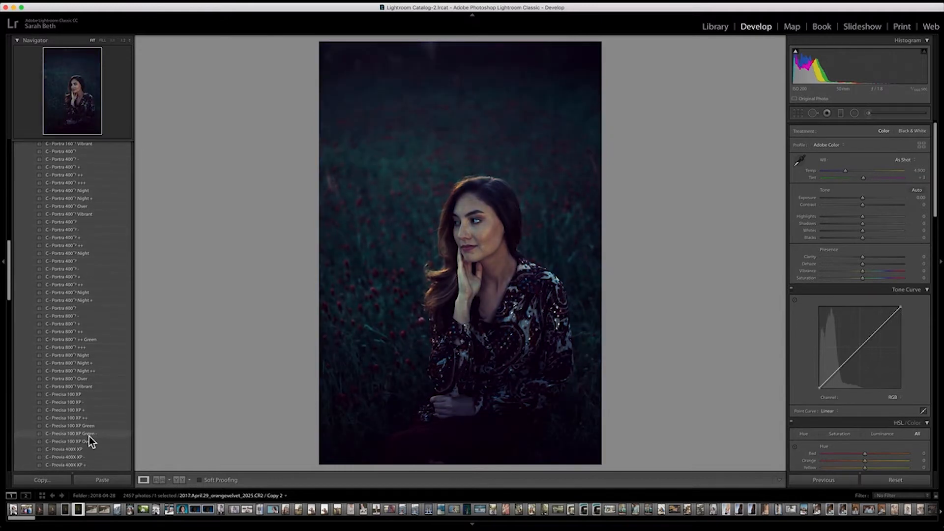
{"action": "scroll", "coordinate": [89, 437], "scroll_direction": "down", "scroll_amount": 4}
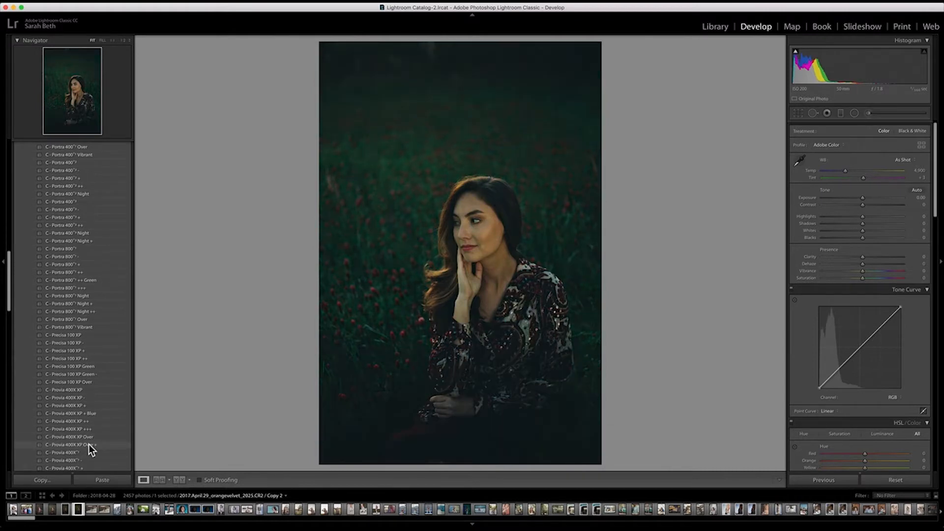
{"action": "scroll", "coordinate": [90, 445], "scroll_direction": "down", "scroll_amount": 1}
{"action": "scroll", "coordinate": [91, 449], "scroll_direction": "down", "scroll_amount": 1}
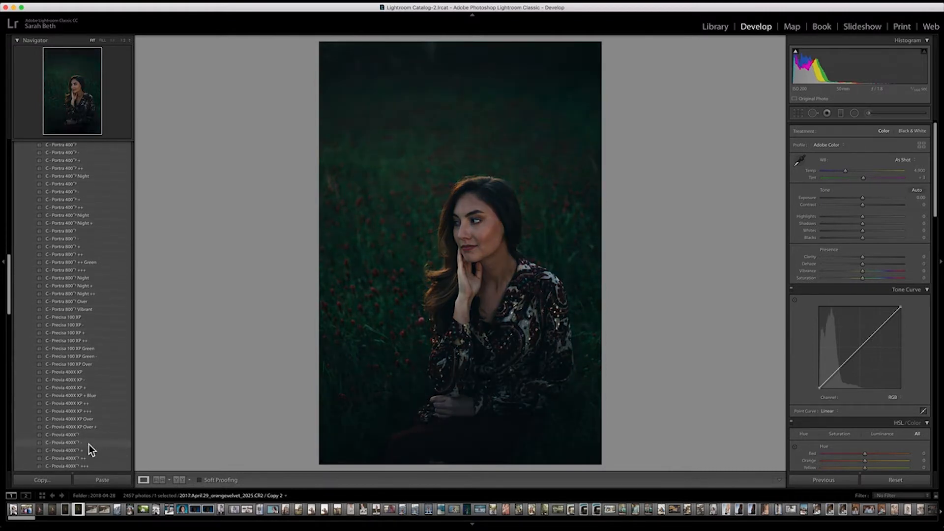
{"action": "scroll", "coordinate": [91, 449], "scroll_direction": "down", "scroll_amount": 1}
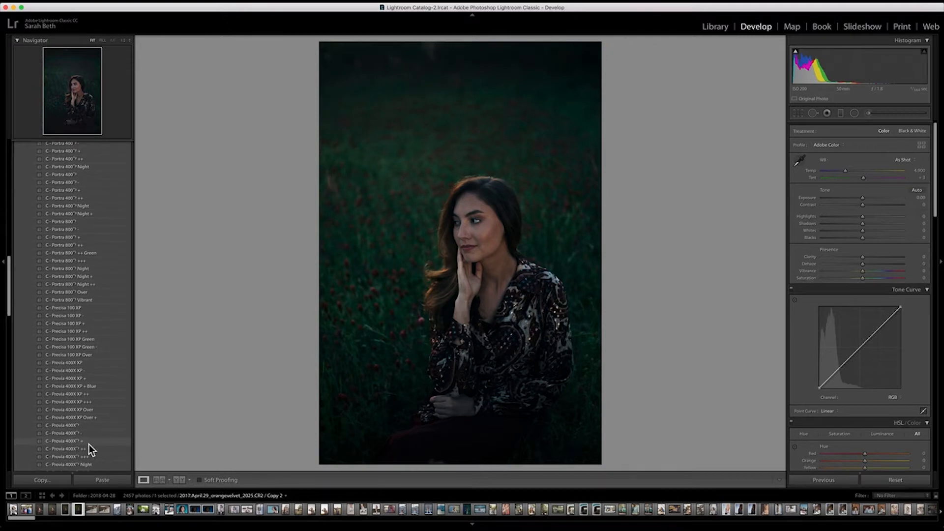
{"action": "scroll", "coordinate": [91, 449], "scroll_direction": "down", "scroll_amount": 5}
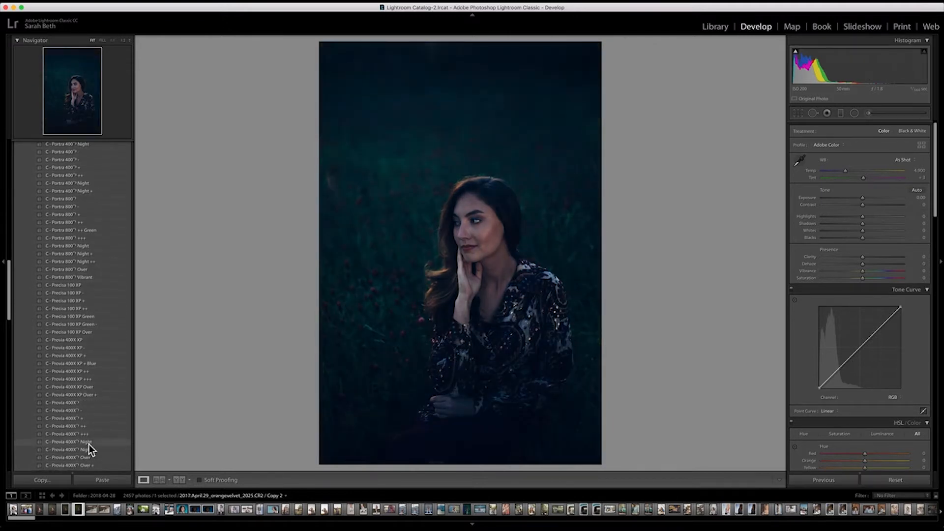
Step: Browse the remaining VSCO presets from C - Sensia 100 XP to the Sharpen presets, then return to the C - Portra 800 group
{"action": "scroll", "coordinate": [90, 450], "scroll_direction": "down", "scroll_amount": 9}
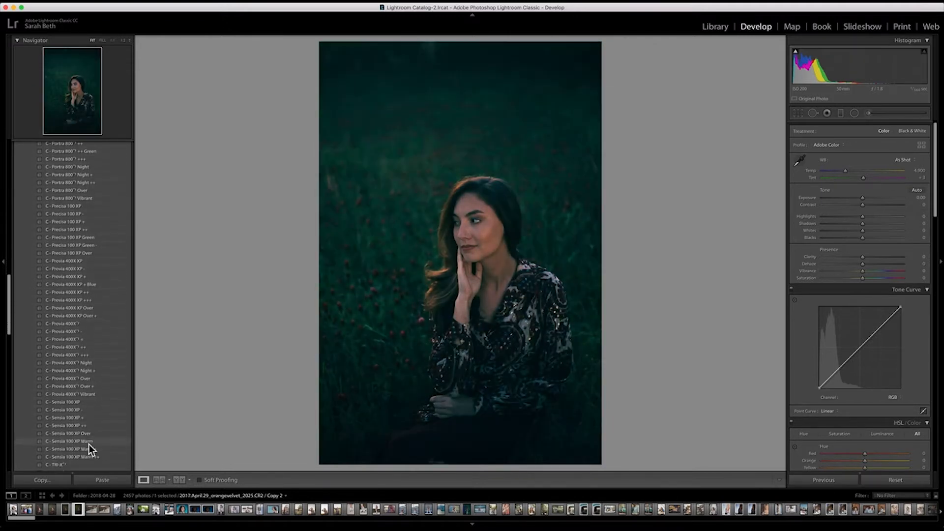
{"action": "scroll", "coordinate": [90, 449], "scroll_direction": "down", "scroll_amount": 20}
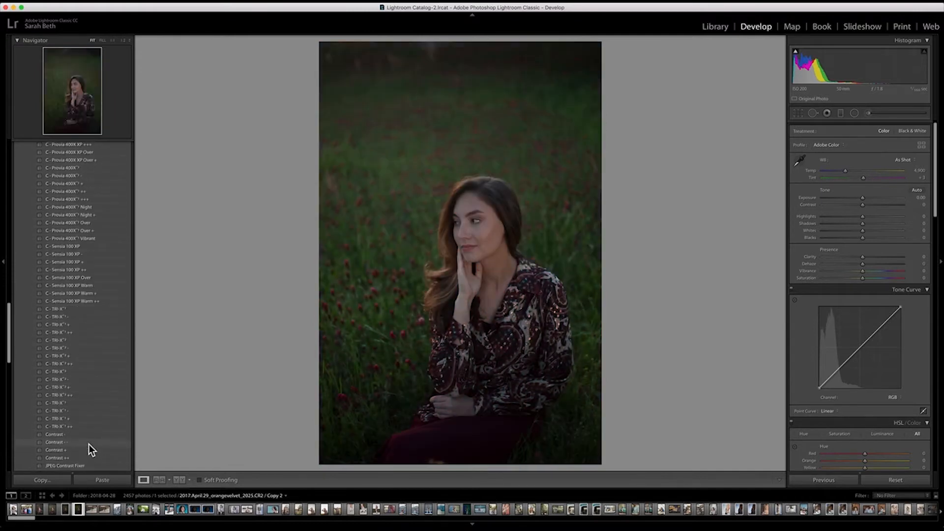
{"action": "scroll", "coordinate": [92, 417], "scroll_direction": "down", "scroll_amount": 20}
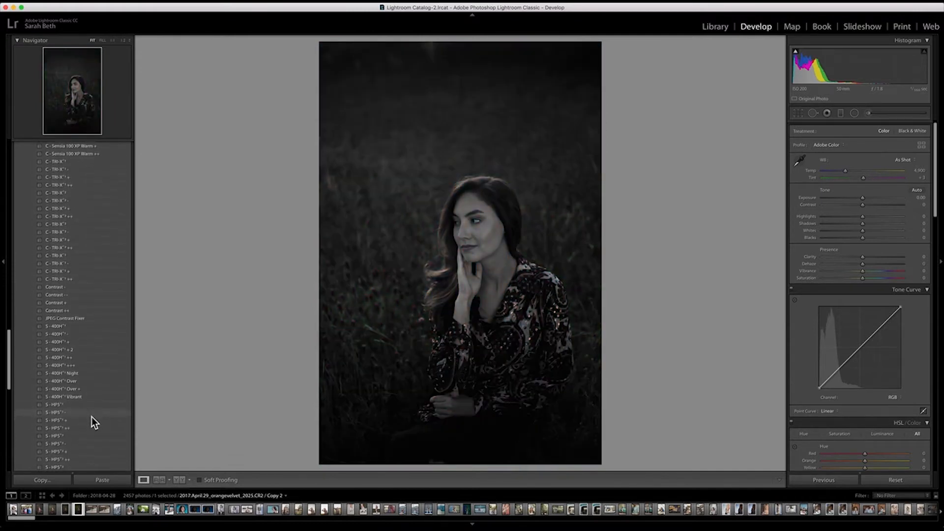
{"action": "scroll", "coordinate": [91, 417], "scroll_direction": "down", "scroll_amount": 20}
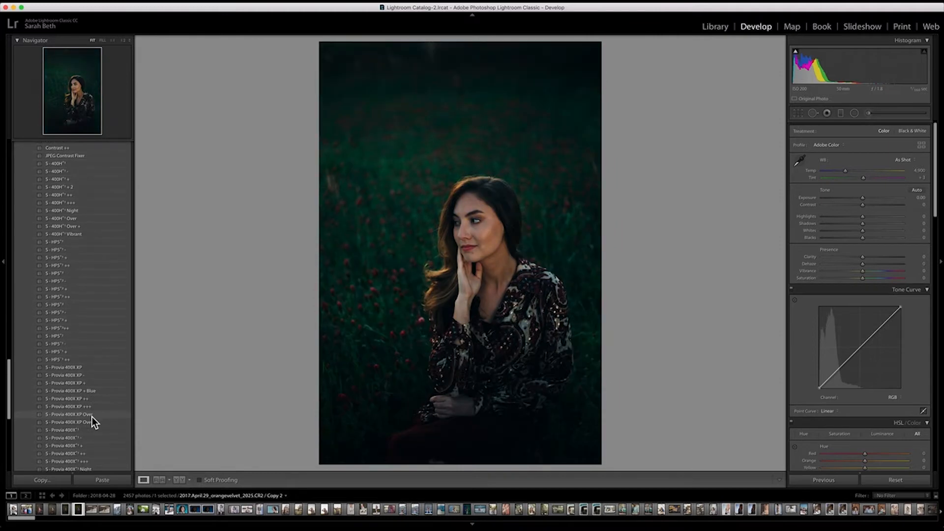
{"action": "scroll", "coordinate": [92, 417], "scroll_direction": "up", "scroll_amount": 20}
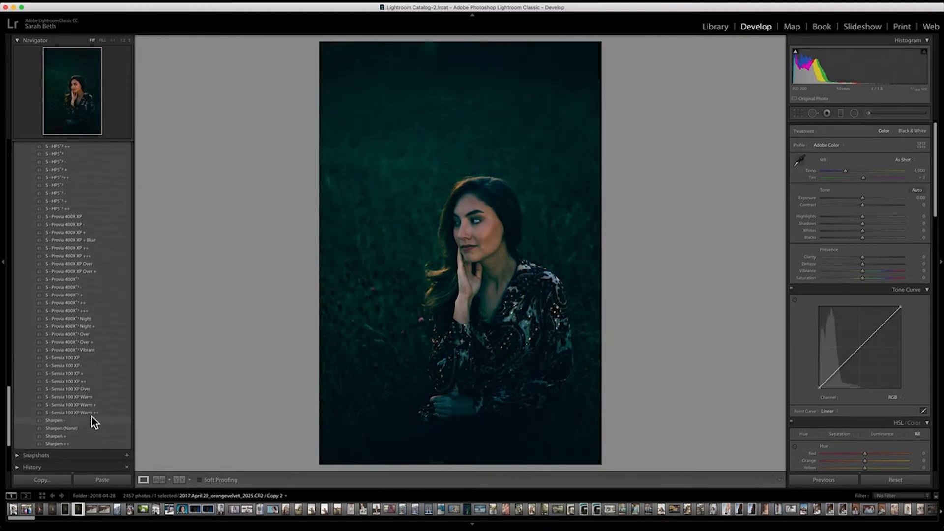
{"action": "scroll", "coordinate": [92, 417], "scroll_direction": "up", "scroll_amount": 20}
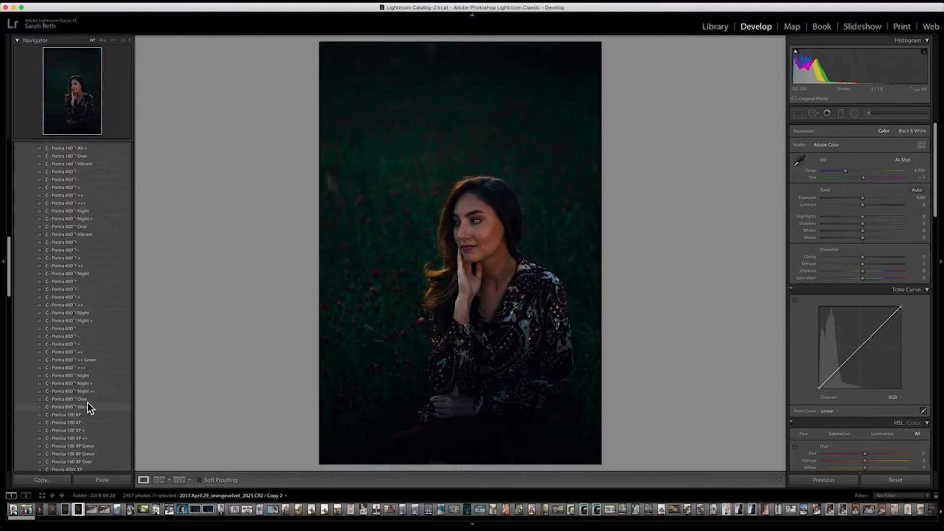
Step: Try the C - Portra 160 ++ and C - Portra 160 - presets with the exposure raised to about +0.70, and reset the portrait
{"action": "scroll", "coordinate": [86, 403], "scroll_direction": "up", "scroll_amount": 6}
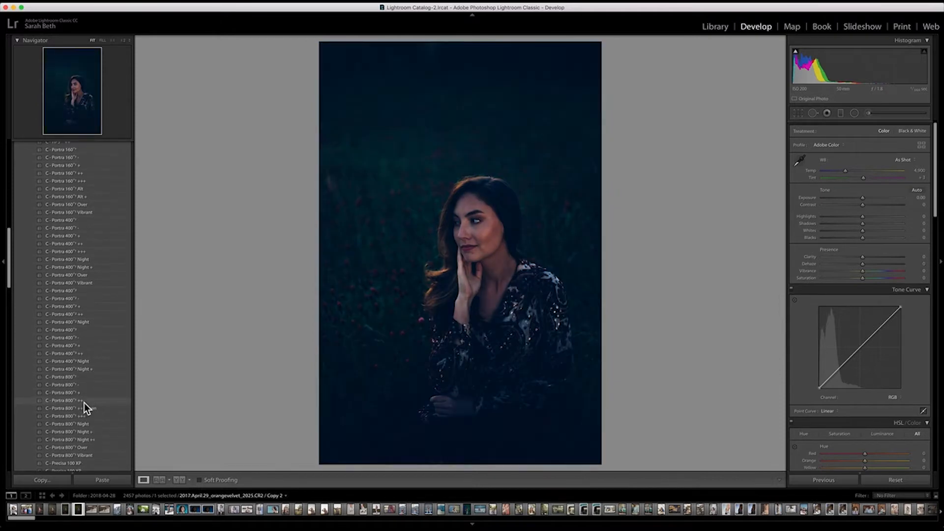
{"action": "scroll", "coordinate": [85, 404], "scroll_direction": "up", "scroll_amount": 6}
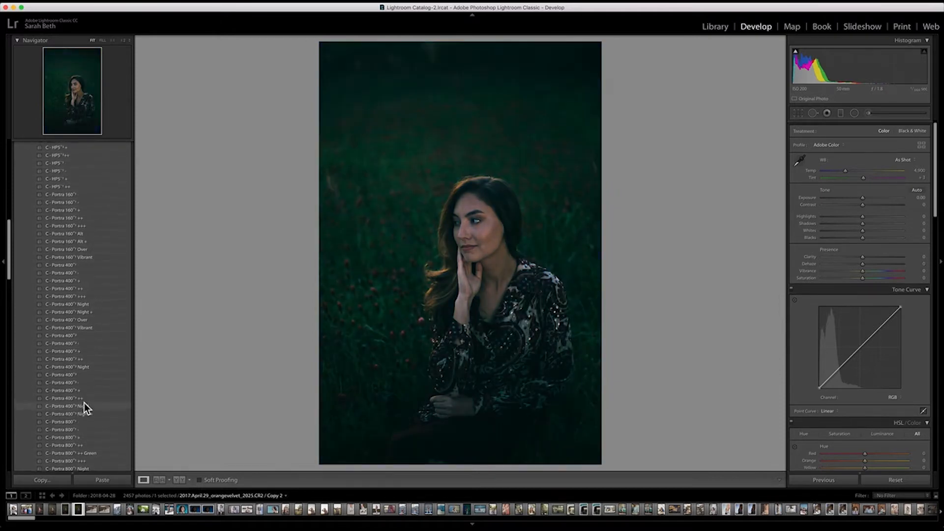
{"action": "scroll", "coordinate": [84, 406], "scroll_direction": "up", "scroll_amount": 9}
{"action": "left_click", "coordinate": [74, 296]}
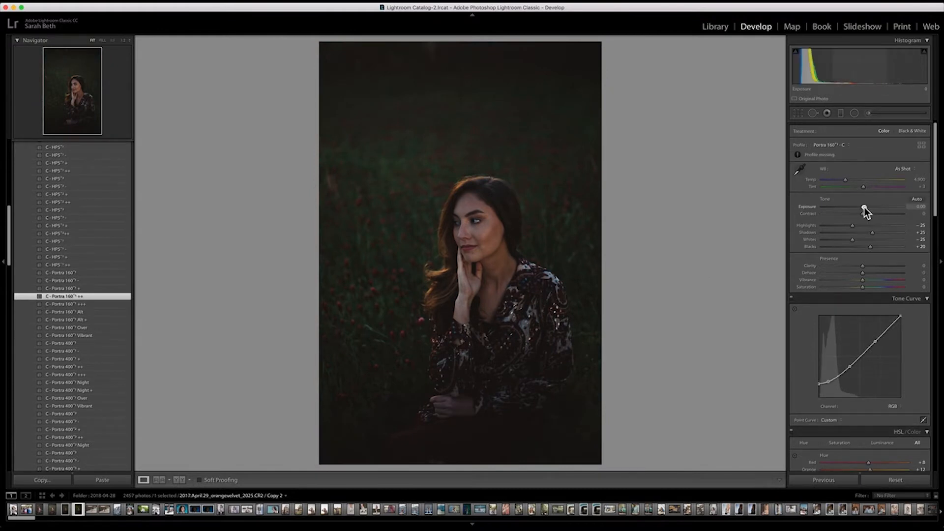
{"action": "left_click_drag", "start_coordinate": [863, 207], "coordinate": [870, 208]}
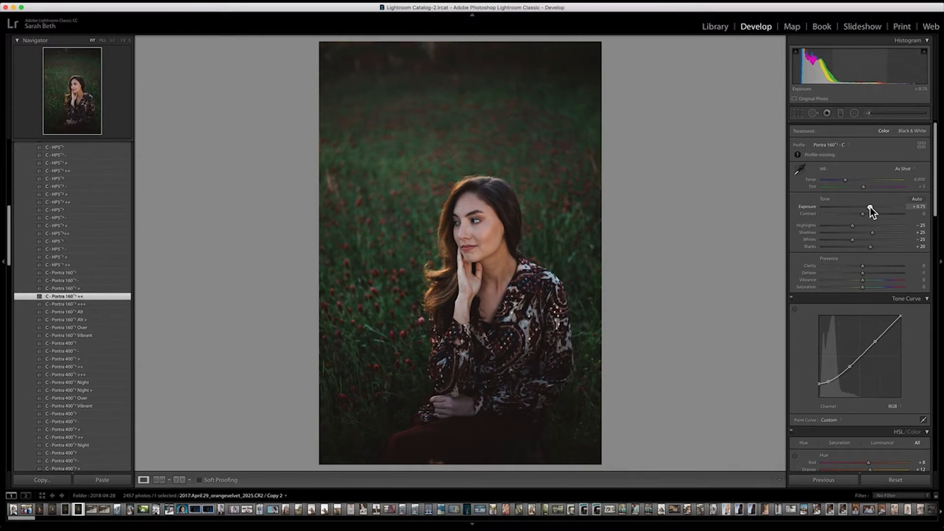
{"action": "left_click_drag", "start_coordinate": [870, 208], "coordinate": [869, 207]}
{"action": "left_click", "coordinate": [93, 281]}
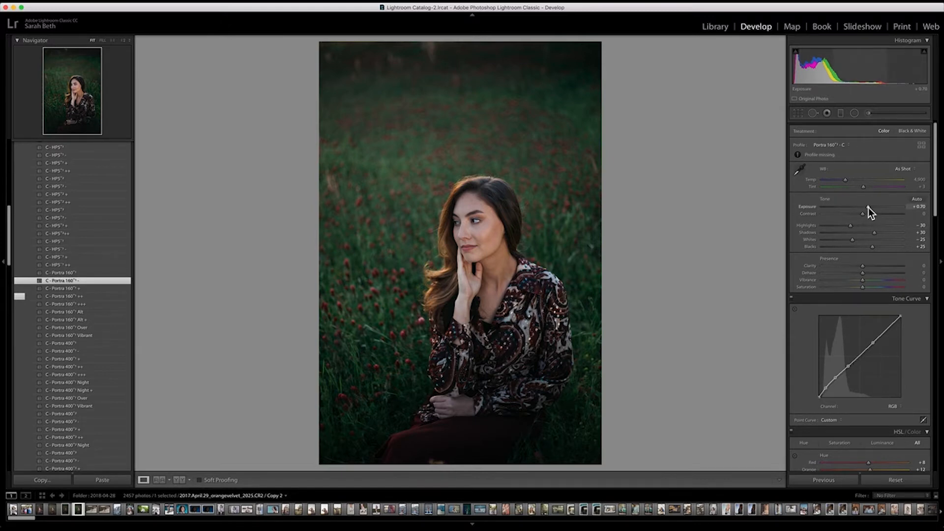
{"action": "left_click", "coordinate": [880, 478]}
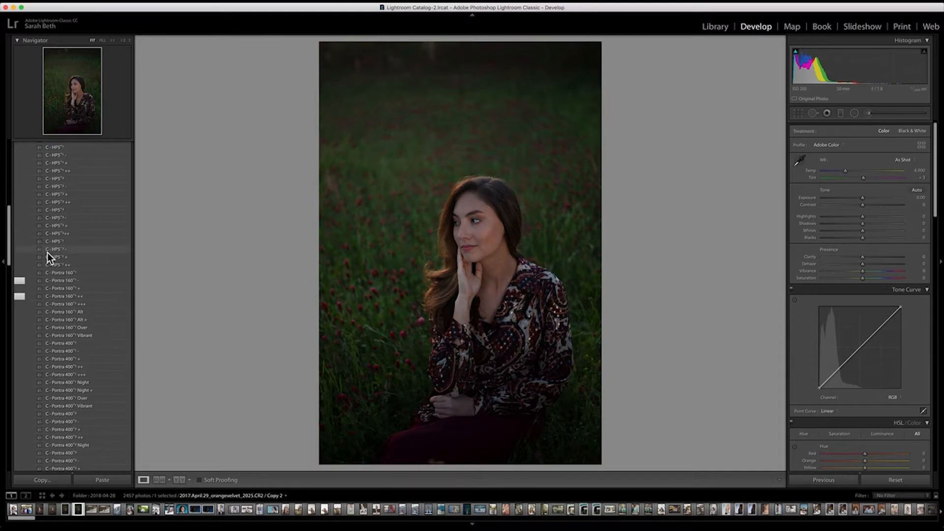
Step: Apply the C - Portra 160 - preset to the portrait and raise the exposure to +0.80
{"action": "scroll", "coordinate": [74, 225], "scroll_direction": "up", "scroll_amount": 3}
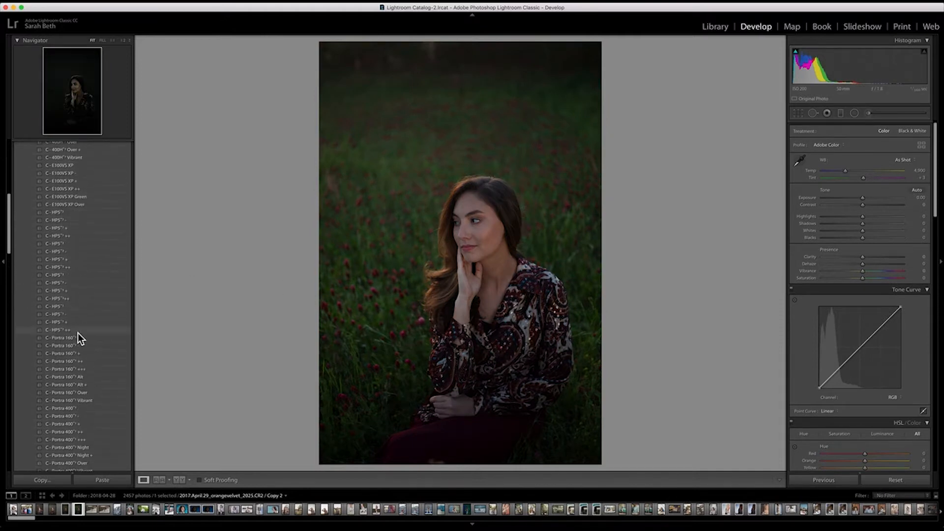
{"action": "left_click", "coordinate": [75, 345]}
{"action": "left_click", "coordinate": [75, 346]}
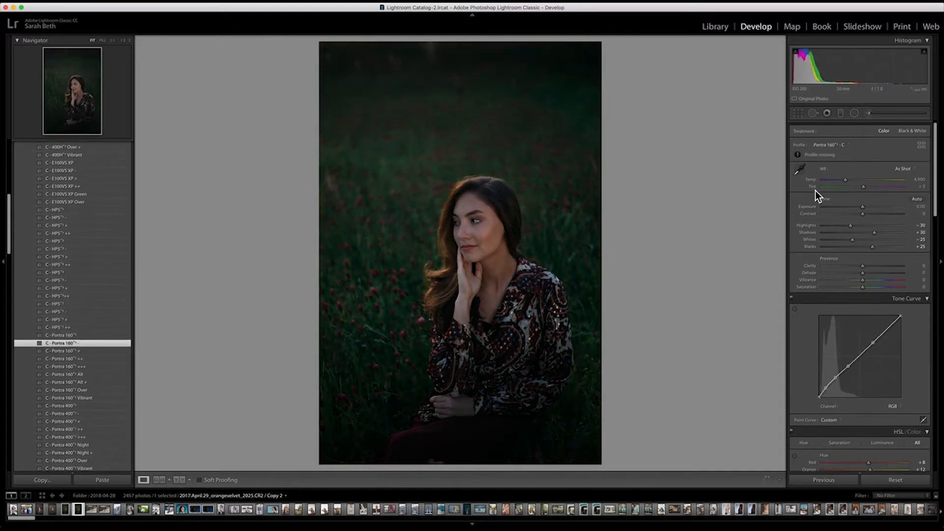
{"action": "left_click_drag", "start_coordinate": [863, 207], "coordinate": [869, 208]}
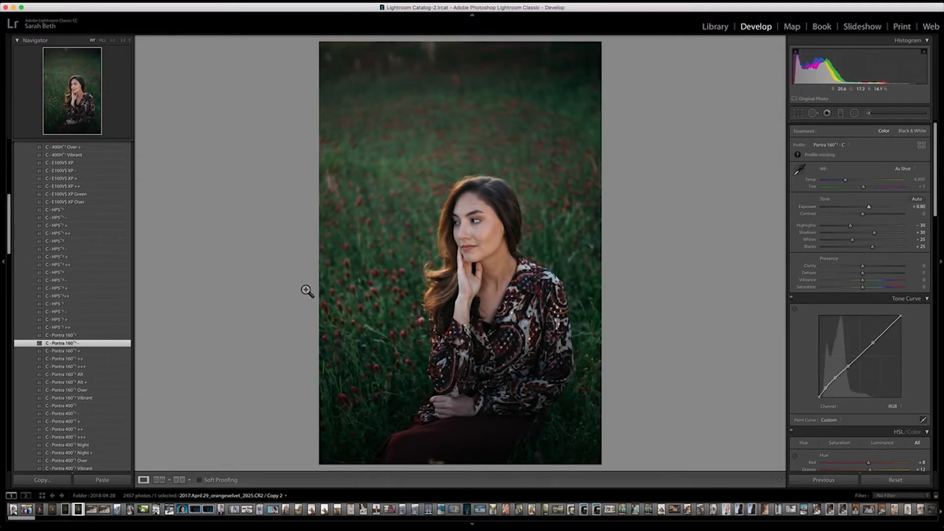
Step: Adjust the portrait's tone to contrast -1, highlights -73, shadows +63 and whites +13
{"action": "scroll", "coordinate": [94, 320], "scroll_direction": "down", "scroll_amount": 1}
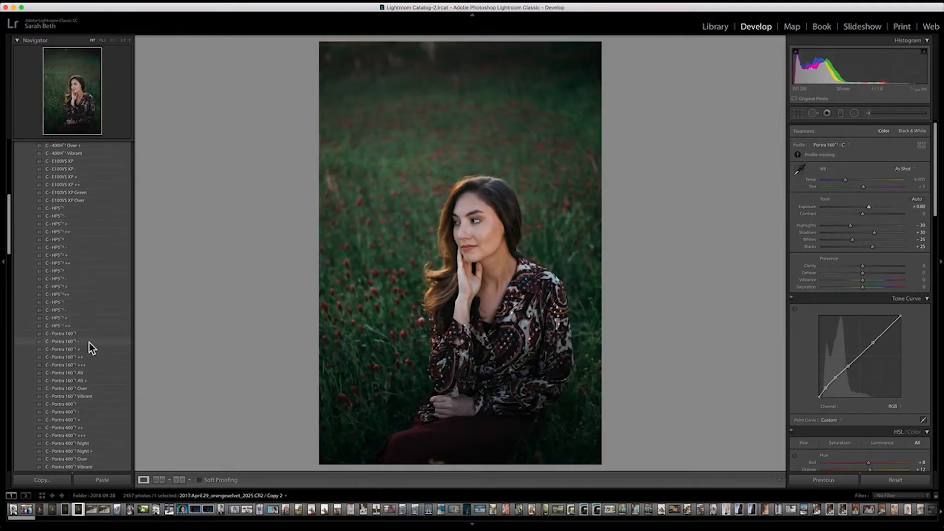
{"action": "left_click_drag", "start_coordinate": [863, 214], "coordinate": [862, 214]}
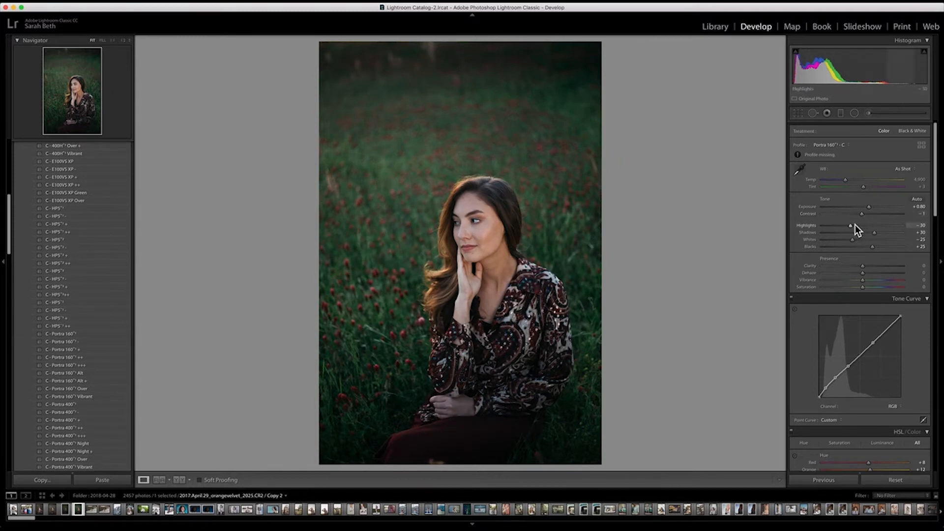
{"action": "left_click_drag", "start_coordinate": [847, 226], "coordinate": [868, 239]}
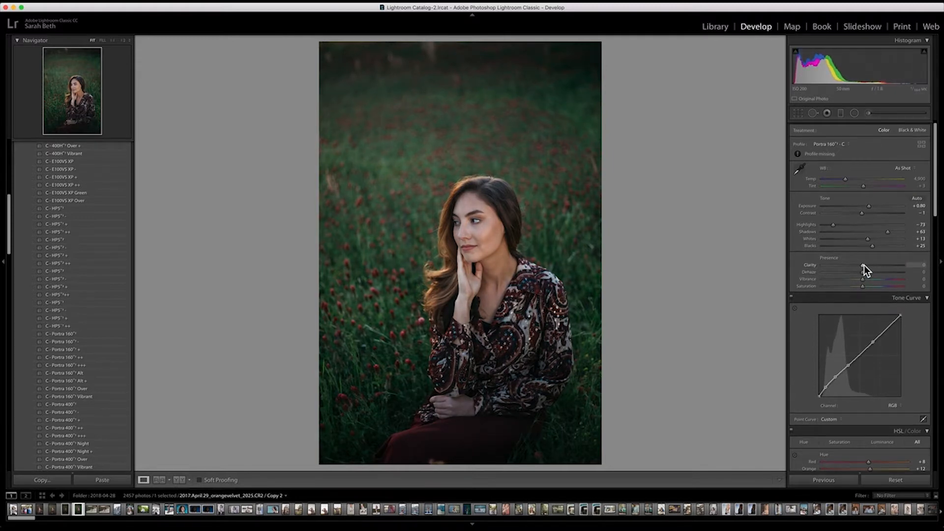
Step: Compare the toned portrait with its unedited version by switching between before and after
{"action": "key", "text": "backslash"}
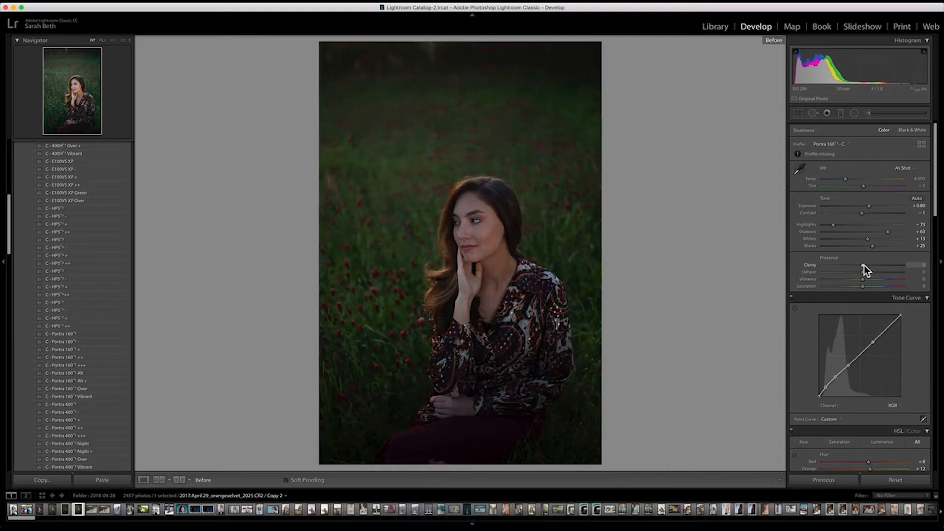
{"action": "key", "text": "backslash"}
{"action": "key", "text": "backslash"}
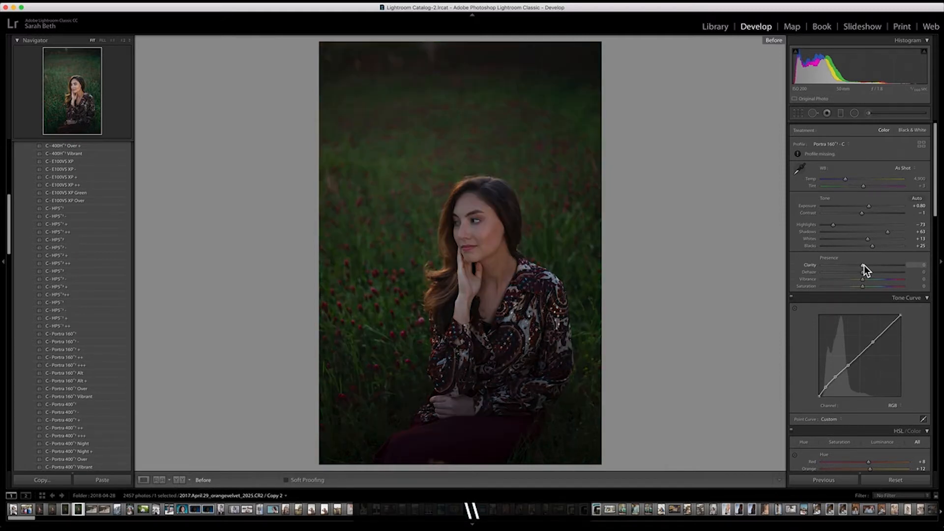
{"action": "key", "text": "backslash"}
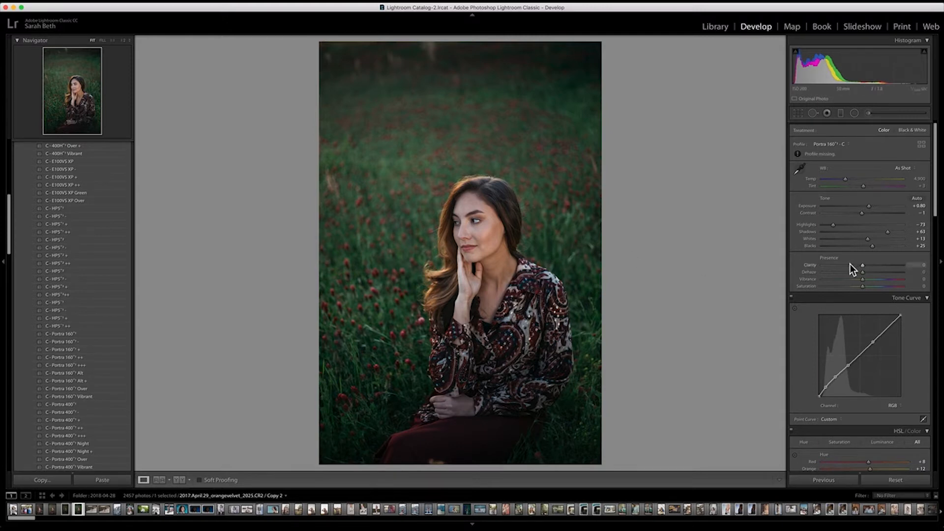
Step: Shift the hue of the greens to -39 to warm the grass
{"action": "scroll", "coordinate": [850, 264], "scroll_direction": "down", "scroll_amount": 5}
{"action": "scroll", "coordinate": [850, 266], "scroll_direction": "down", "scroll_amount": 10}
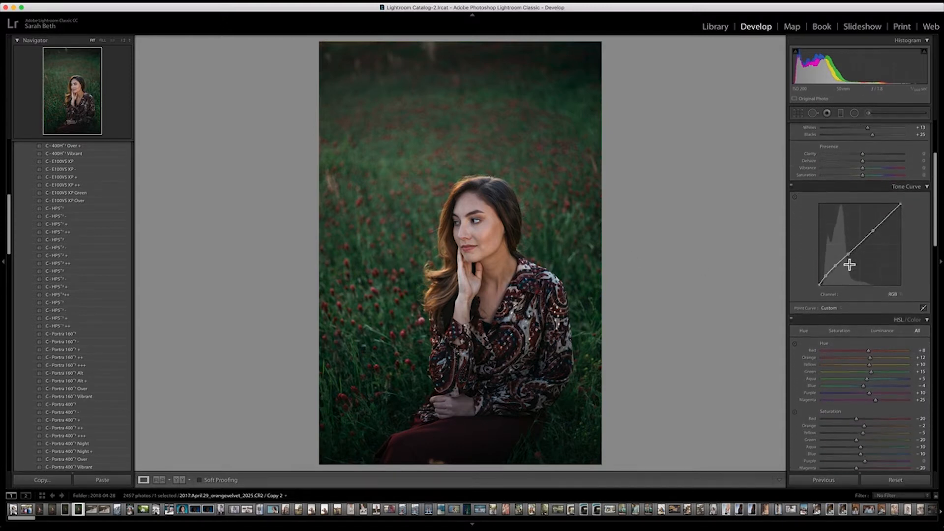
{"action": "scroll", "coordinate": [850, 264], "scroll_direction": "down", "scroll_amount": 1}
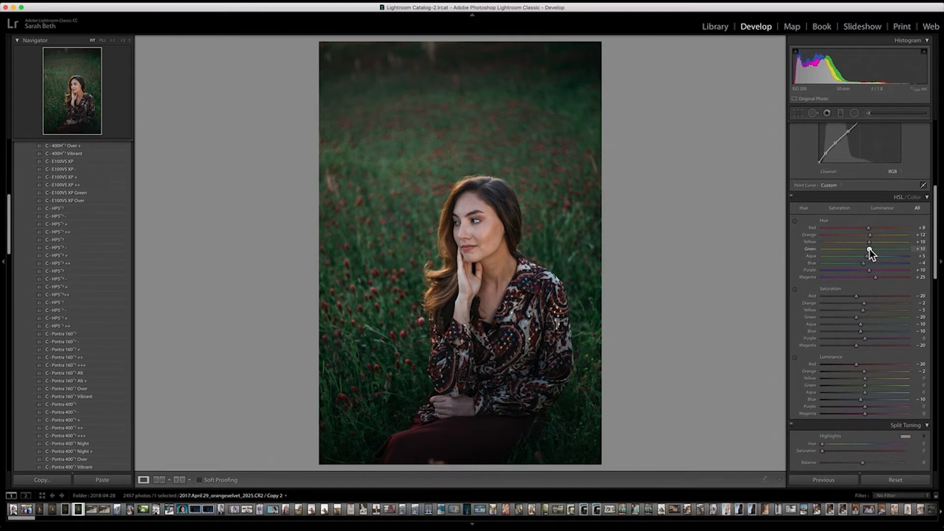
{"action": "left_click_drag", "start_coordinate": [864, 250], "coordinate": [850, 251]}
Step: Enable lens profile corrections with the vignetting amount at 29, and compare the result with the original
{"action": "scroll", "coordinate": [849, 250], "scroll_direction": "down", "scroll_amount": 10}
{"action": "scroll", "coordinate": [850, 250], "scroll_direction": "down", "scroll_amount": 12}
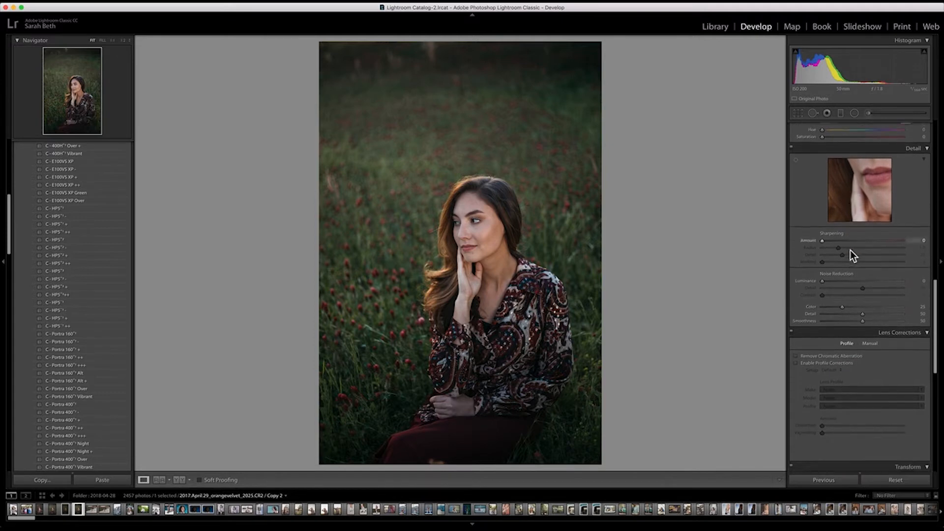
{"action": "left_click", "coordinate": [814, 358]}
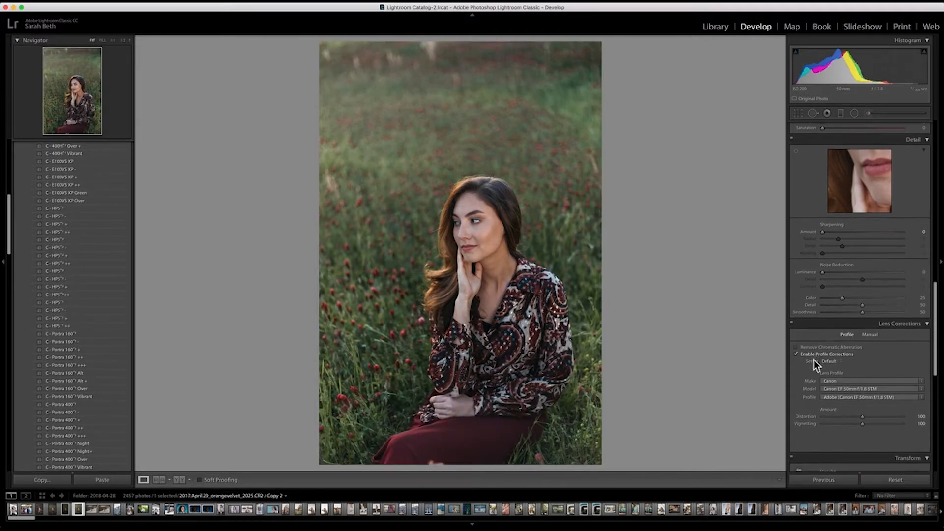
{"action": "left_click_drag", "start_coordinate": [862, 424], "coordinate": [833, 425]}
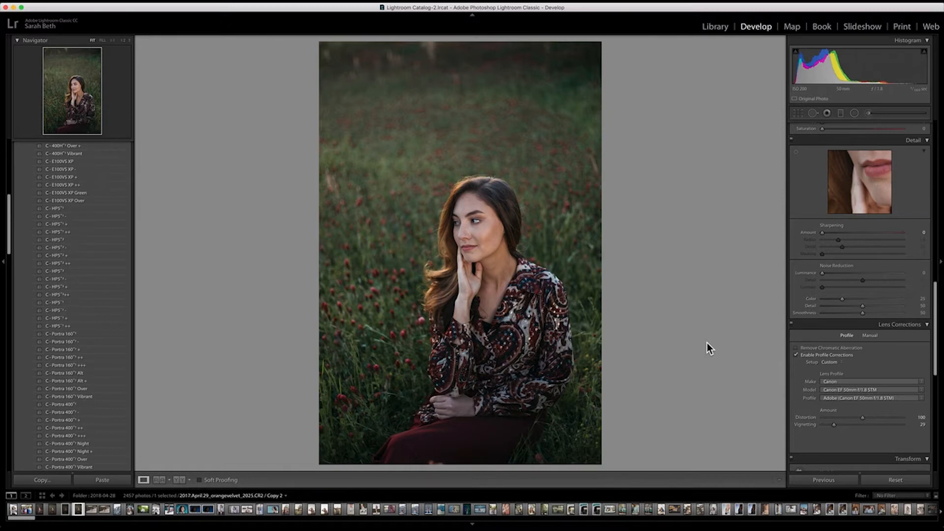
{"action": "key", "text": "backslash"}
{"action": "key", "text": "backslash"}
Step: Show the earlier edit of 2017.April.29_orangevelvet_2025.CR2 as reference photo beside Copy 2 as the active photo
{"action": "scroll", "coordinate": [885, 299], "scroll_direction": "up", "scroll_amount": 15}
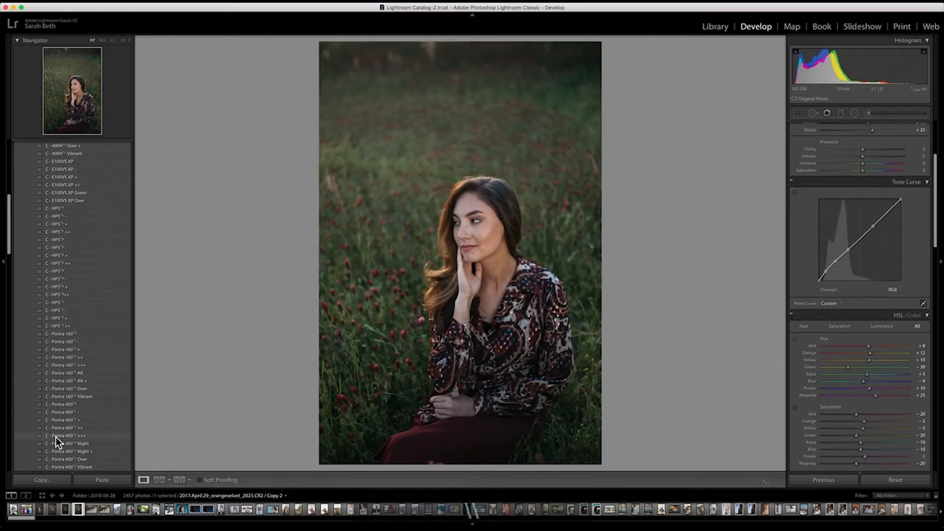
{"action": "left_click", "coordinate": [53, 509]}
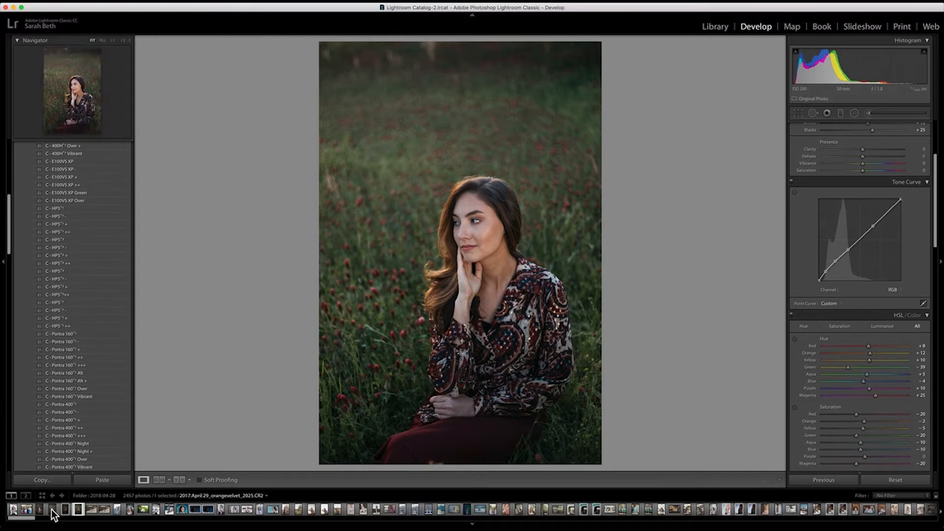
{"action": "left_click", "coordinate": [53, 509]}
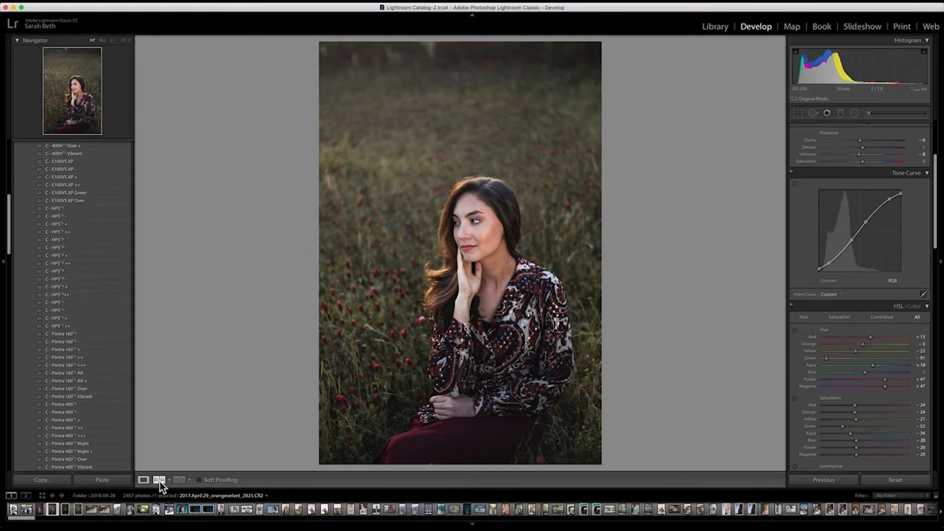
{"action": "left_click", "coordinate": [178, 480]}
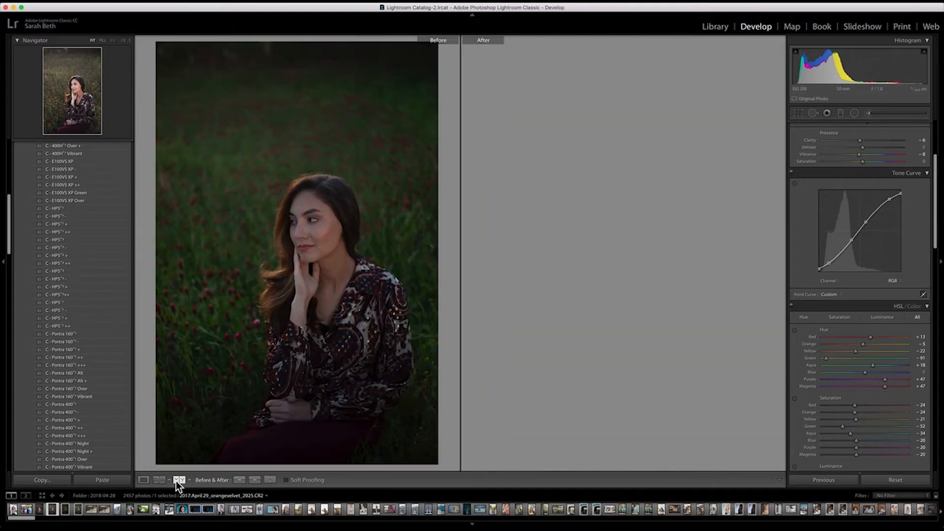
{"action": "left_click_drag", "start_coordinate": [53, 509], "coordinate": [294, 248]}
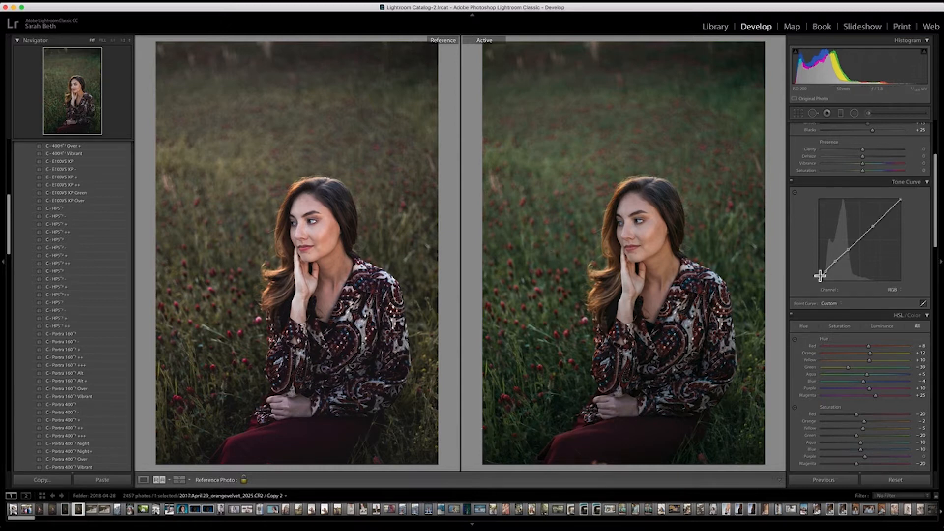
Step: Raise the upper point of Copy 2's RGB tone curve to about 62.4 / 72.9 %, then reset the photo and undo that reset
{"action": "left_click_drag", "start_coordinate": [849, 248], "coordinate": [870, 222]}
{"action": "left_click", "coordinate": [872, 226]}
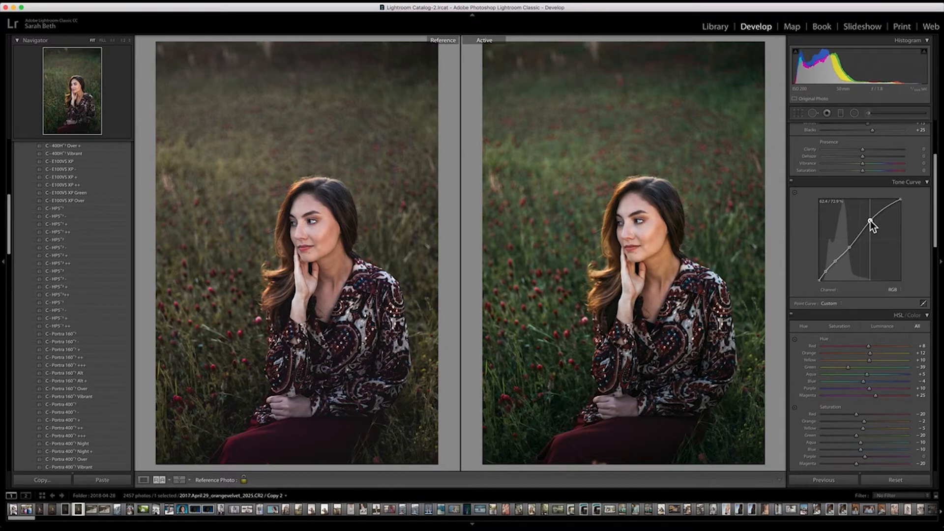
{"action": "left_click", "coordinate": [883, 480]}
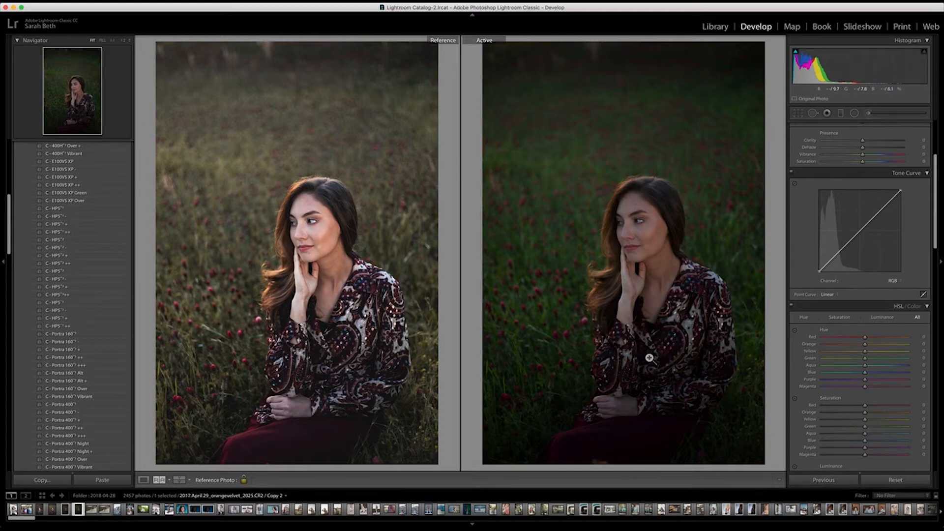
{"action": "key", "text": "super+z"}
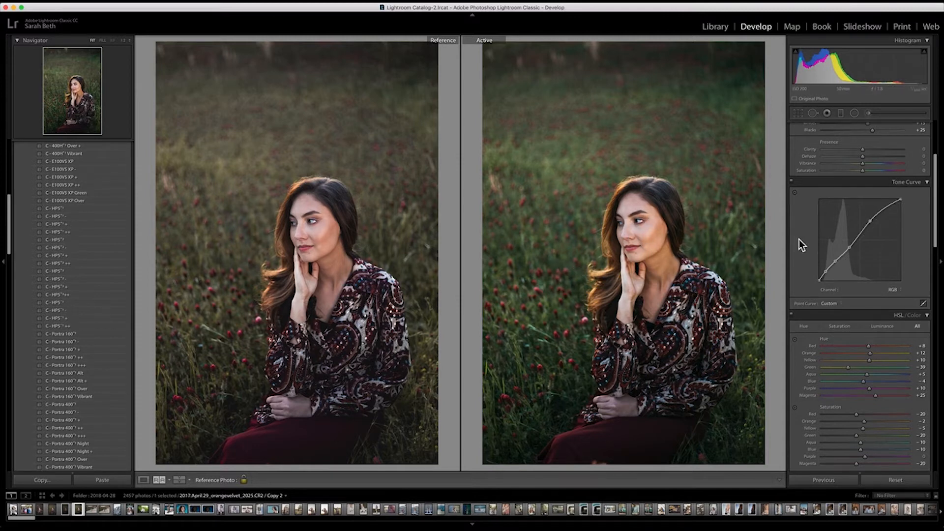
Step: Fine-tune the white balance tint of the active photo to +8
{"action": "scroll", "coordinate": [803, 244], "scroll_direction": "up", "scroll_amount": 5}
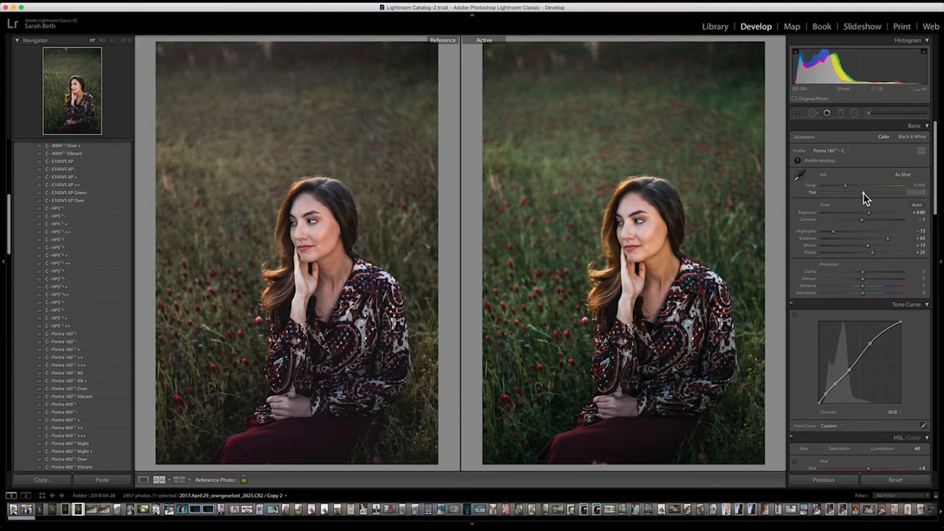
{"action": "key", "text": "Down"}
{"action": "key", "text": "Up"}
{"action": "key", "text": "Up"}
{"action": "key", "text": "Up"}
{"action": "key", "text": "Down"}
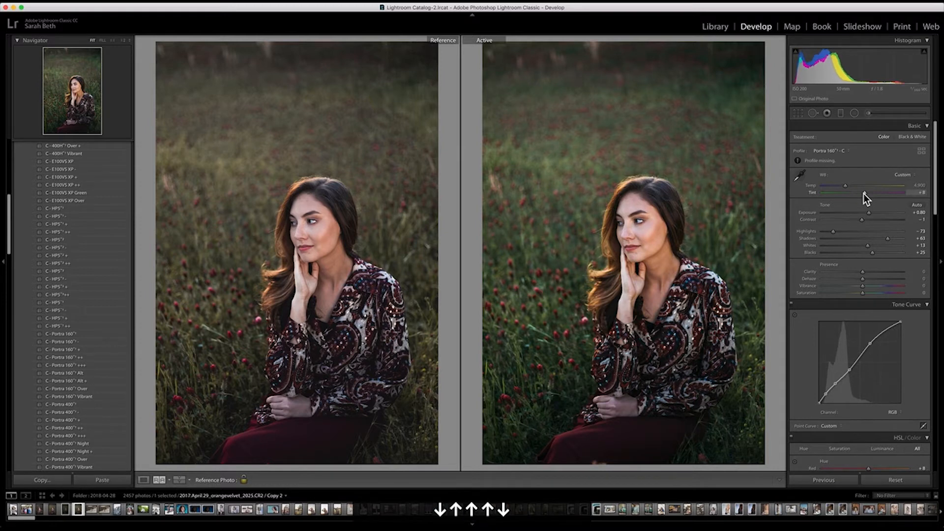
{"action": "key", "text": "Up"}
{"action": "key", "text": "Down"}
Step: Reduce the saturation of the greens to -53 and shift their hue to about -57
{"action": "scroll", "coordinate": [830, 297], "scroll_direction": "down", "scroll_amount": 8}
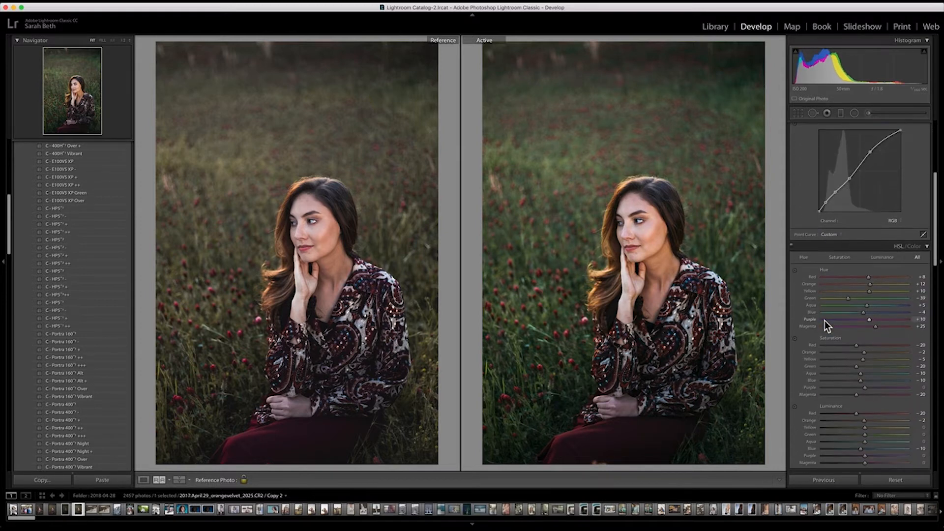
{"action": "scroll", "coordinate": [824, 320], "scroll_direction": "down", "scroll_amount": 3}
{"action": "left_click_drag", "start_coordinate": [855, 304], "coordinate": [842, 304]}
{"action": "scroll", "coordinate": [842, 311], "scroll_direction": "up", "scroll_amount": 1}
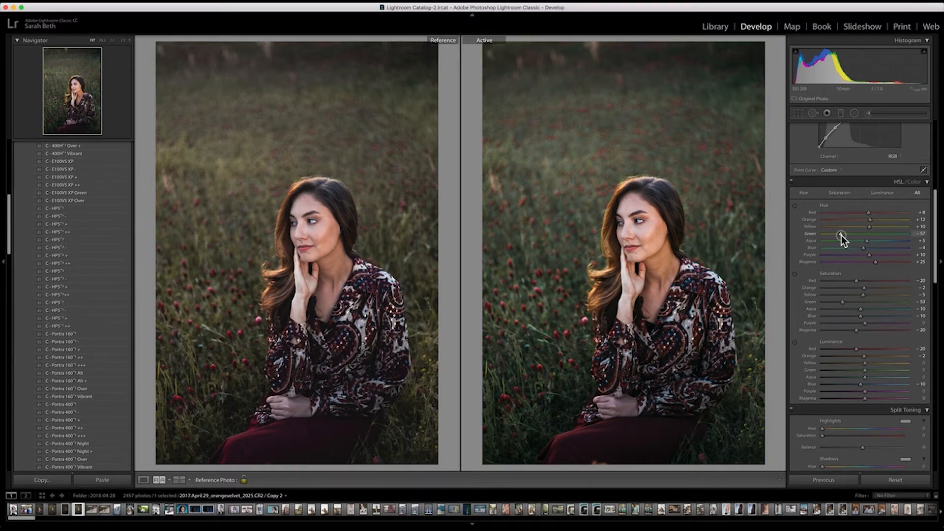
Step: Try the exposure at +0.85 against the reference photo, and return it to +0.80
{"action": "scroll", "coordinate": [806, 216], "scroll_direction": "up", "scroll_amount": 5}
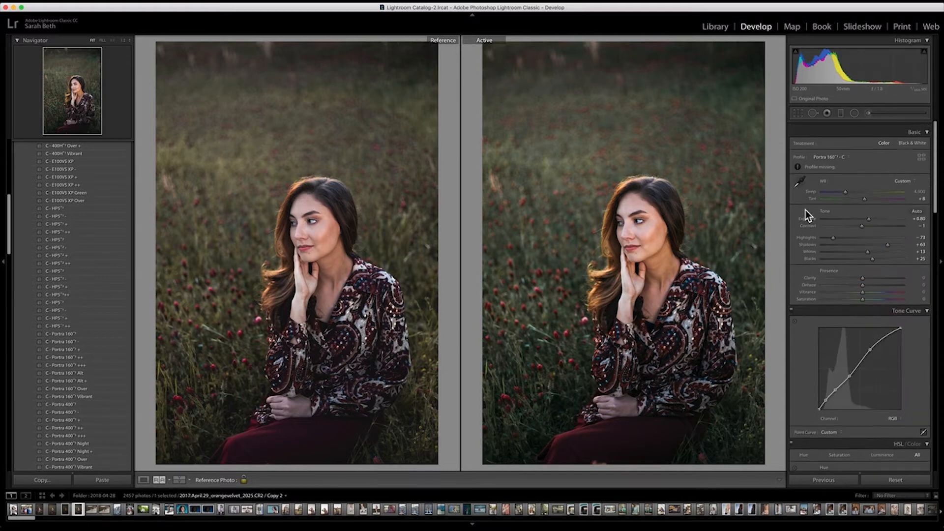
{"action": "left_click_drag", "start_coordinate": [869, 213], "coordinate": [868, 213]}
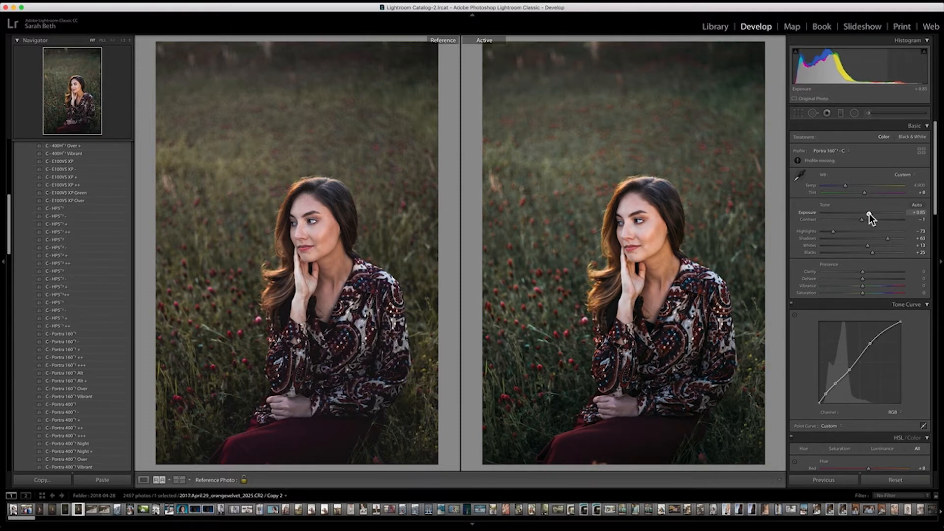
{"action": "left_click_drag", "start_coordinate": [866, 213], "coordinate": [864, 213]}
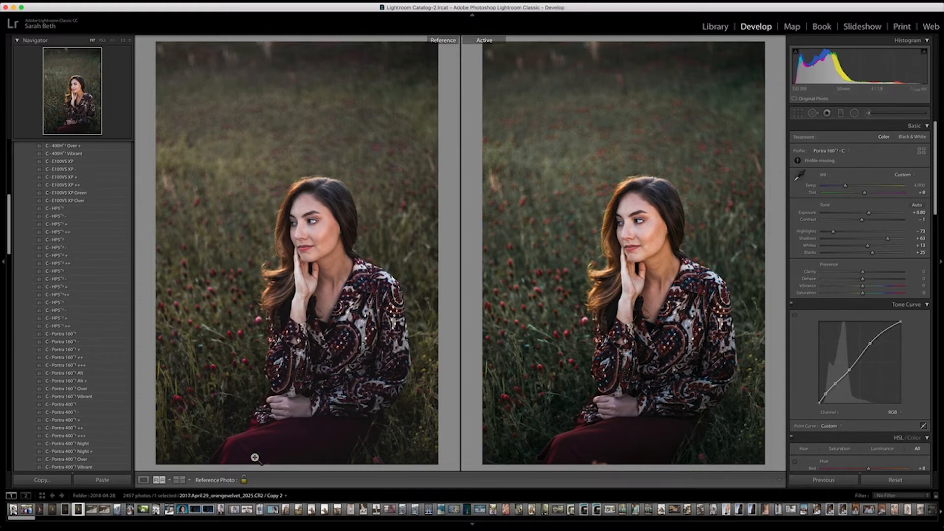
Step: Sharpen the active photo with an amount of 50 and a masking of 88
{"action": "scroll", "coordinate": [798, 361], "scroll_direction": "down", "scroll_amount": 10}
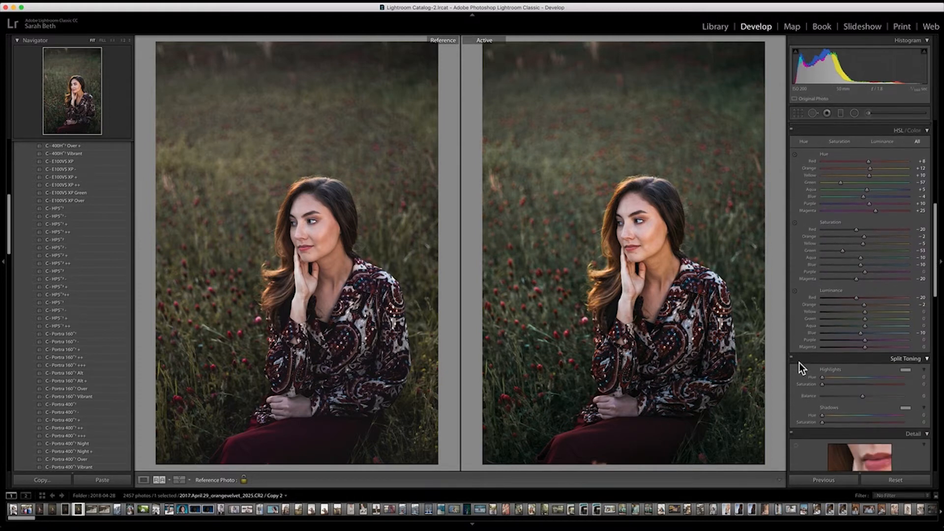
{"action": "scroll", "coordinate": [798, 368], "scroll_direction": "down", "scroll_amount": 5}
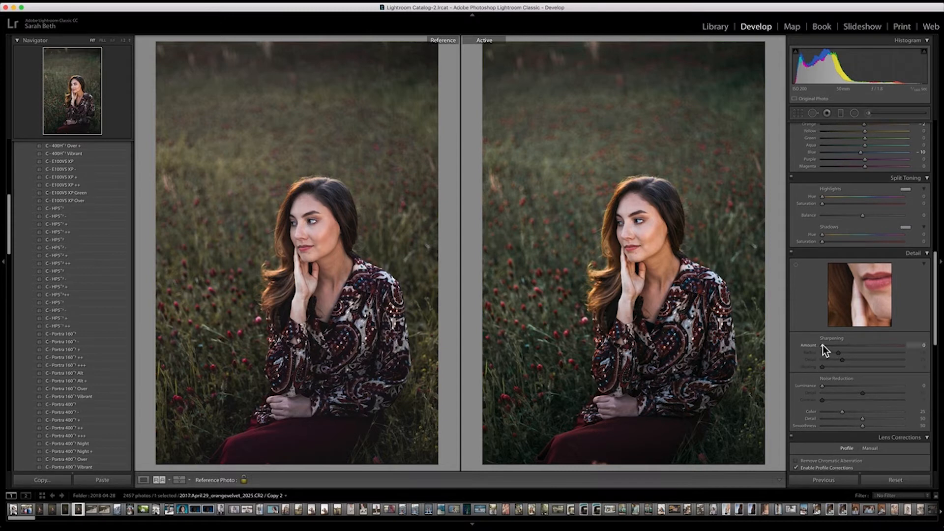
{"action": "left_click_drag", "start_coordinate": [822, 345], "coordinate": [849, 349]}
{"action": "left_click_drag", "start_coordinate": [824, 372], "coordinate": [871, 372]}
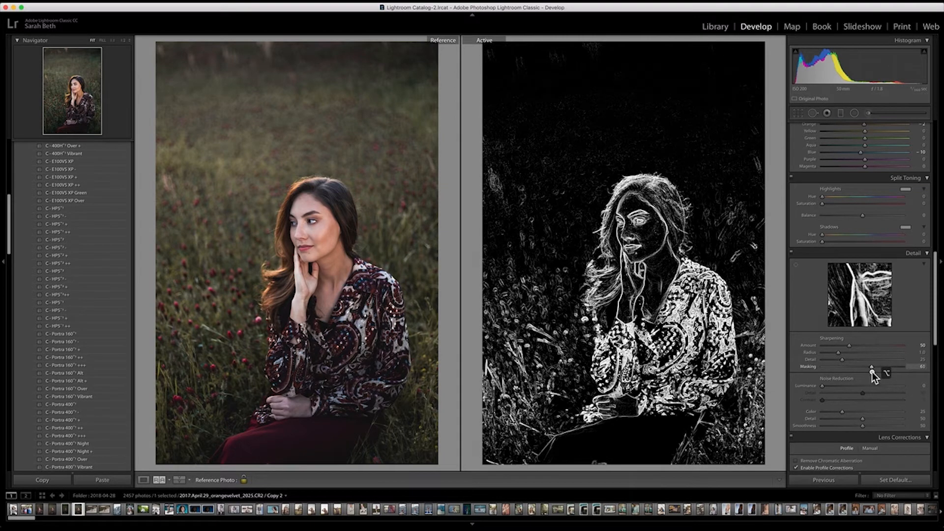
{"action": "left_click_drag", "start_coordinate": [871, 372], "coordinate": [878, 372]}
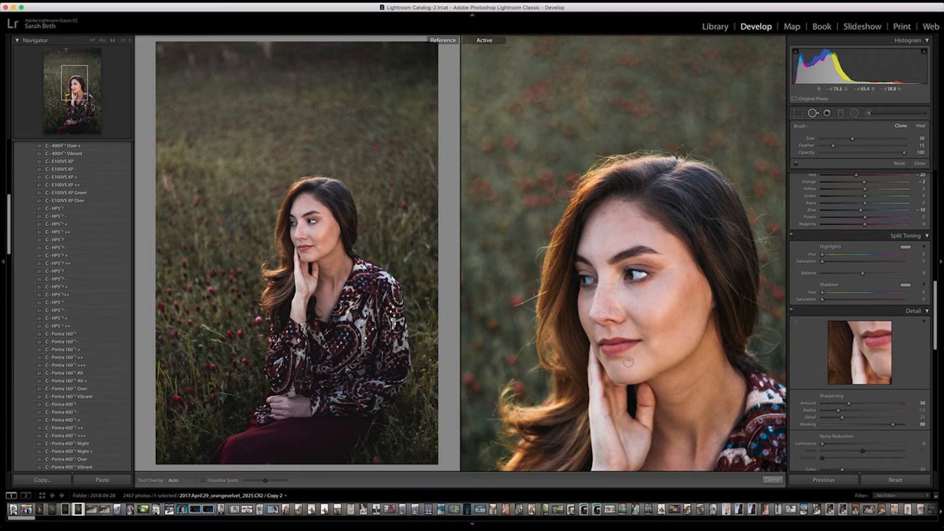
Step: Reduce the spot removal brush to size 22 and clone out the blemish on the woman's chin below the lips
{"action": "key", "text": "bracketleft"}
{"action": "key", "text": "bracketleft"}
{"action": "key", "text": "bracketleft"}
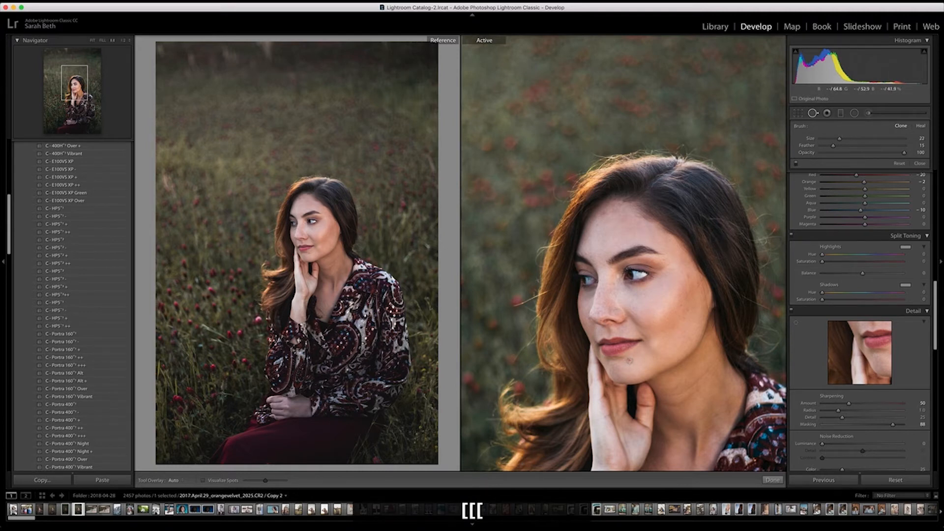
{"action": "left_click", "coordinate": [629, 360]}
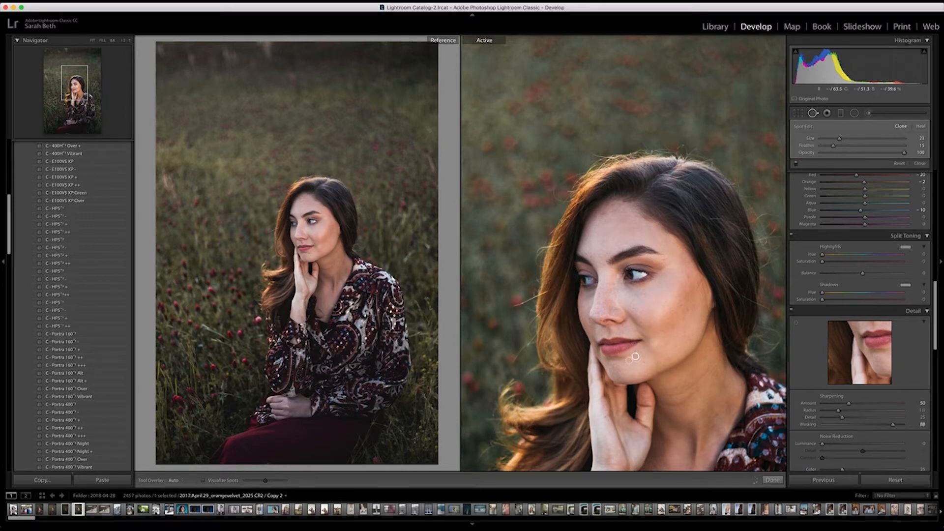
{"action": "left_click", "coordinate": [771, 480]}
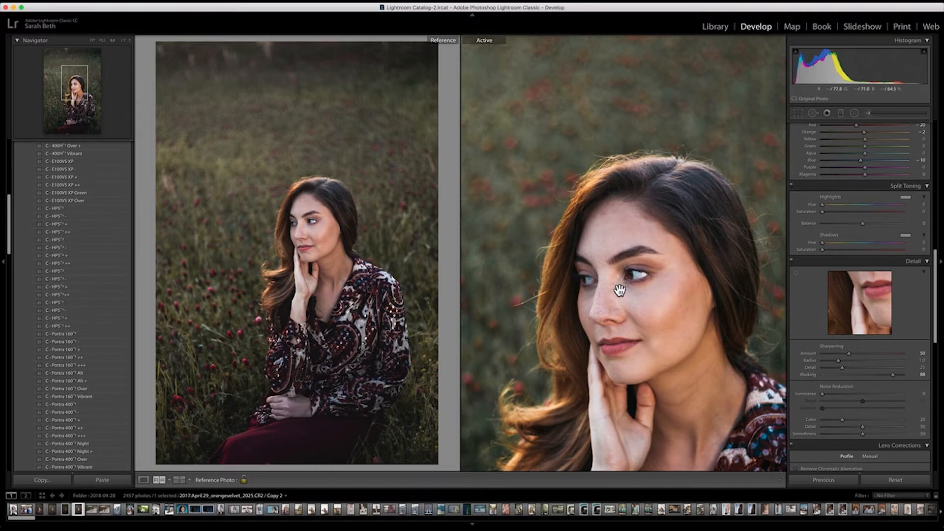
Step: Clone out the small blemishes on the woman's forehead near the hairline and on her cheek beside the eye
{"action": "left_click", "coordinate": [813, 113]}
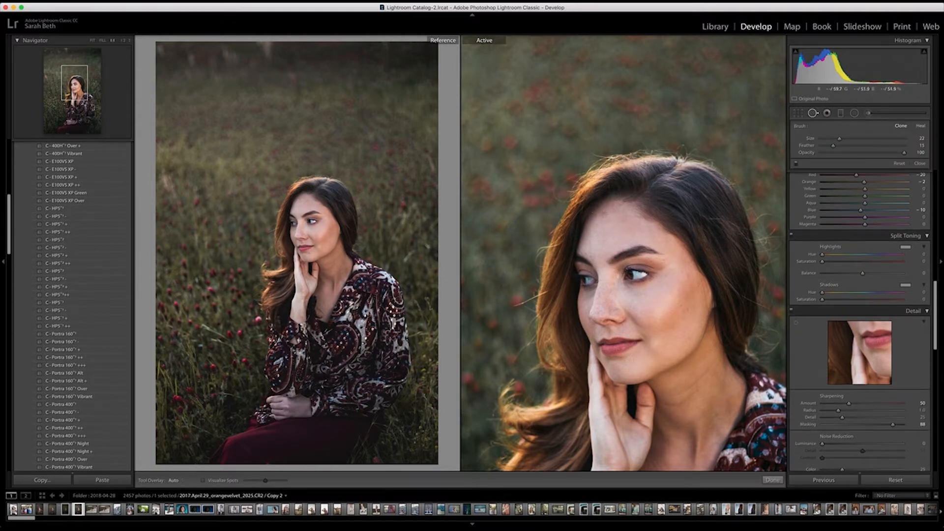
{"action": "left_click", "coordinate": [608, 211]}
{"action": "mouse_move", "coordinate": [612, 210]}
{"action": "left_mouse_down"}
{"action": "mouse_move", "coordinate": [601, 214]}
{"action": "mouse_move", "coordinate": [609, 210]}
{"action": "left_mouse_up"}
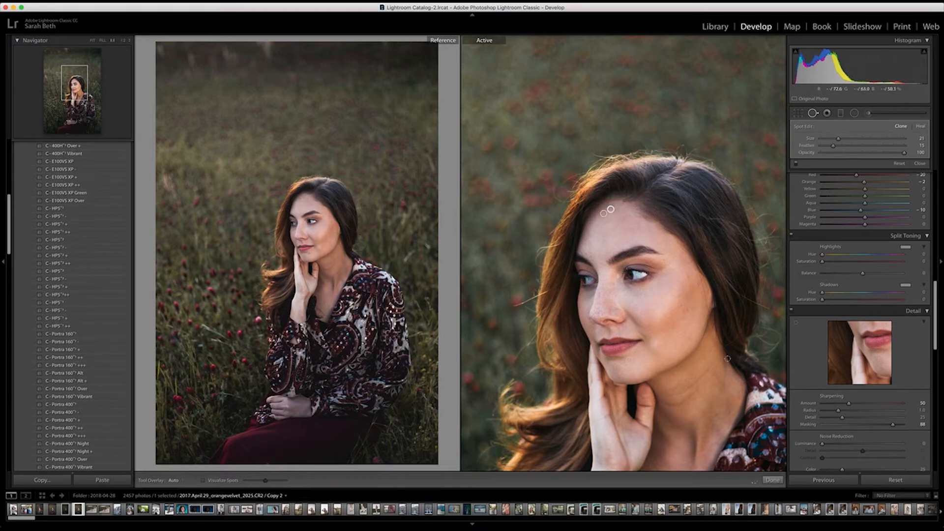
{"action": "left_click", "coordinate": [774, 480]}
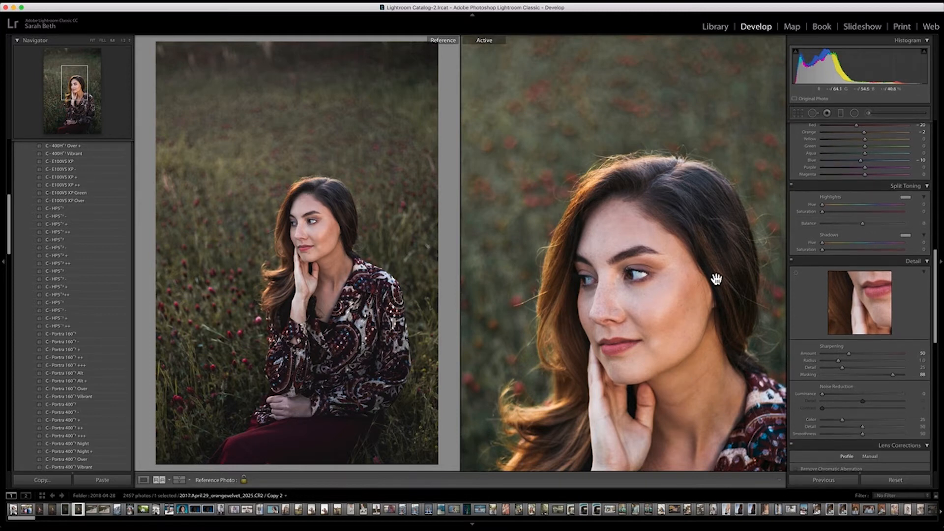
{"action": "key", "text": "q"}
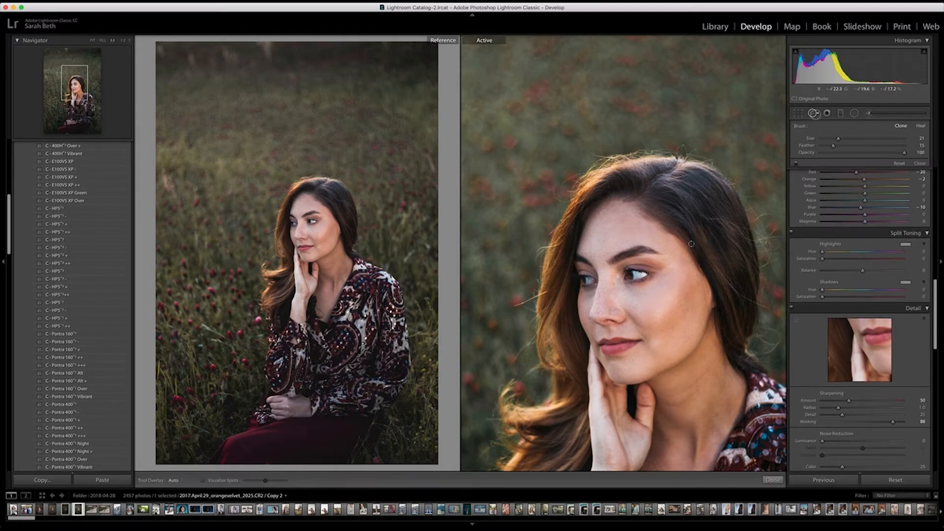
{"action": "left_click", "coordinate": [685, 287]}
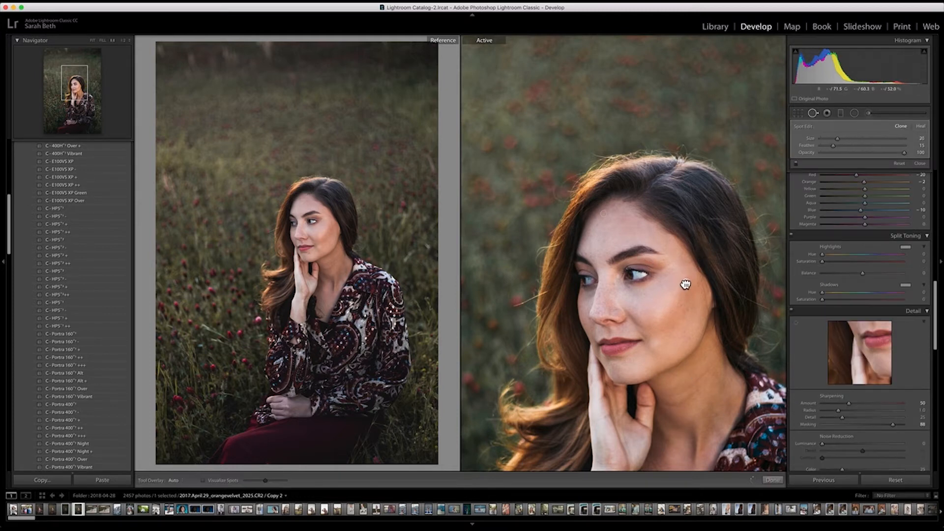
{"action": "left_click", "coordinate": [768, 481]}
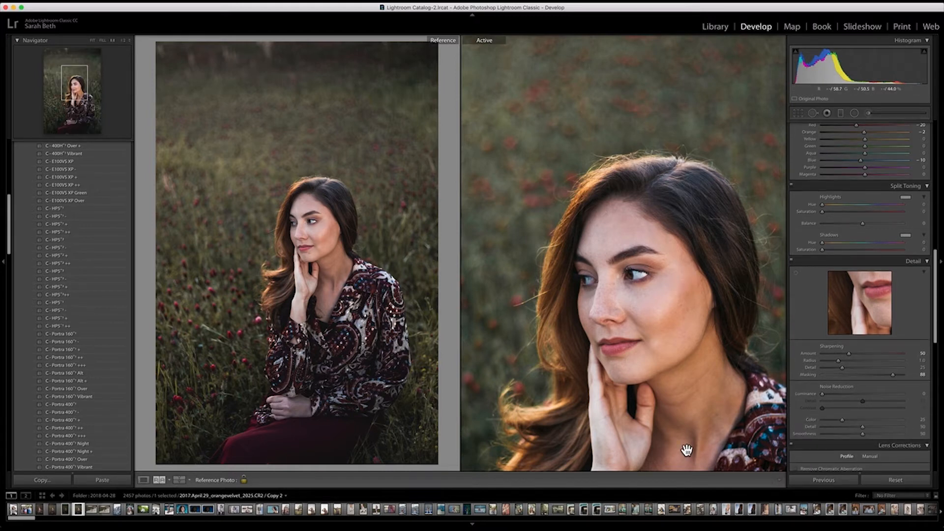
Step: Set up an adjustment brush with the Dodge (Lighten) effect, brush size 6.0 and feather 92
{"action": "left_click", "coordinate": [869, 114]}
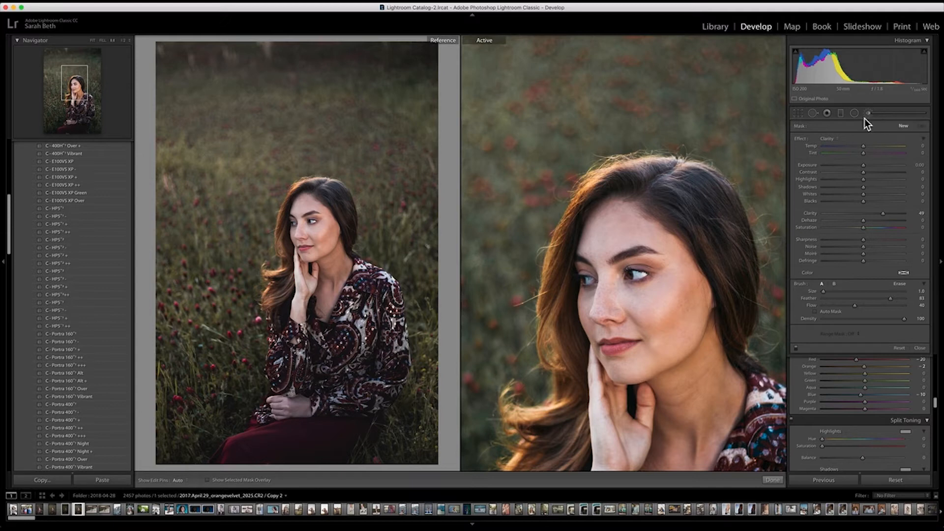
{"action": "left_click", "coordinate": [833, 139]}
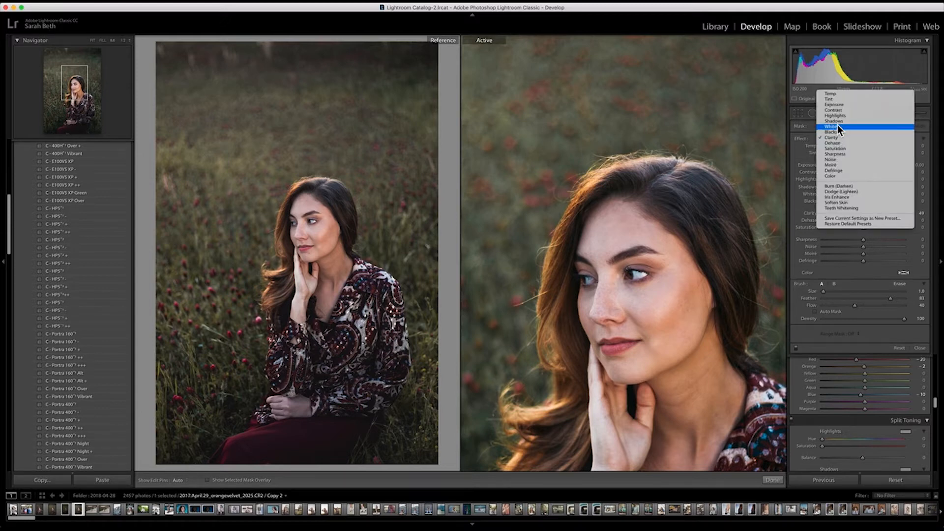
{"action": "left_click", "coordinate": [839, 190]}
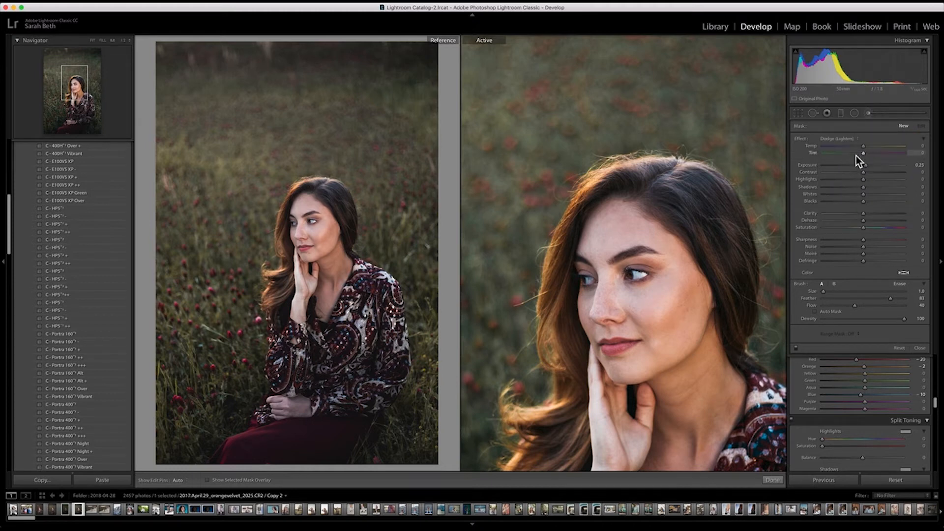
{"action": "key", "text": "bracketright"}
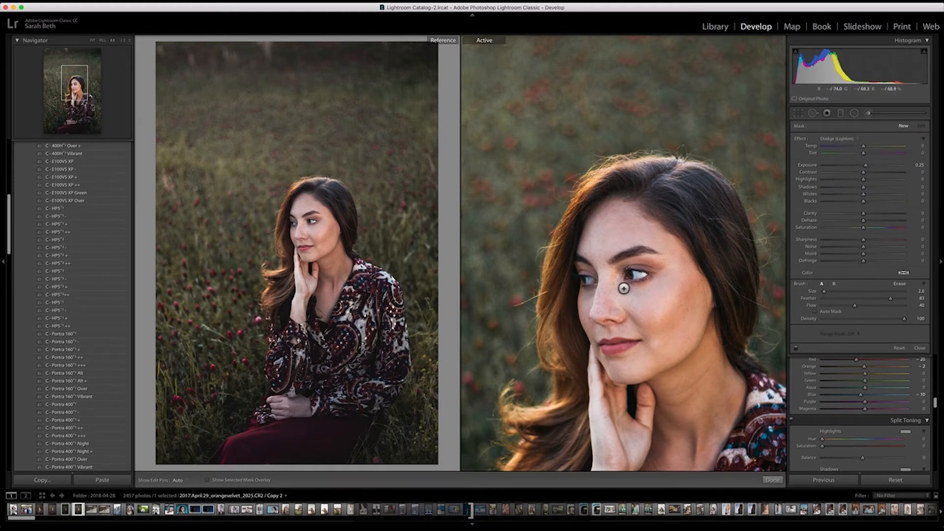
{"action": "key", "text": "bracketright"}
{"action": "key", "text": "bracketright"}
{"action": "key", "text": "bracketright"}
{"action": "key", "text": "bracketright"}
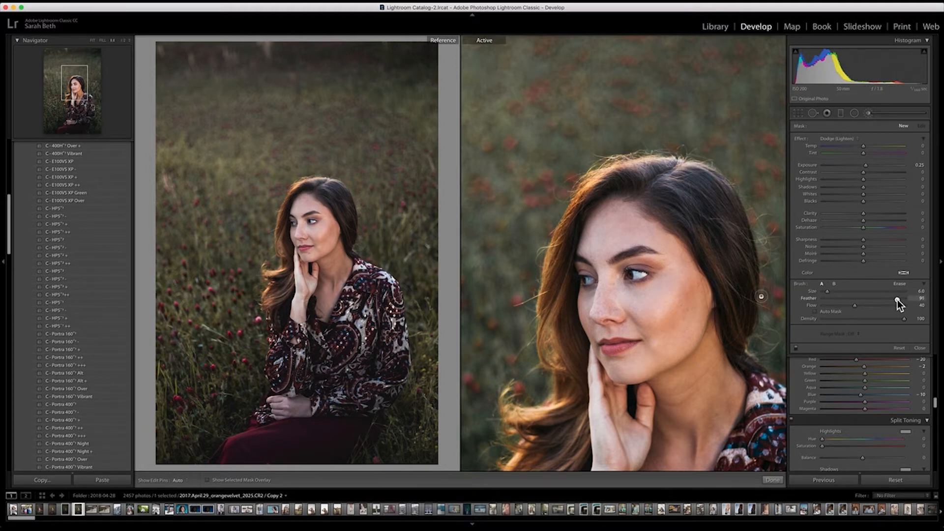
{"action": "left_click_drag", "start_coordinate": [897, 300], "coordinate": [898, 300]}
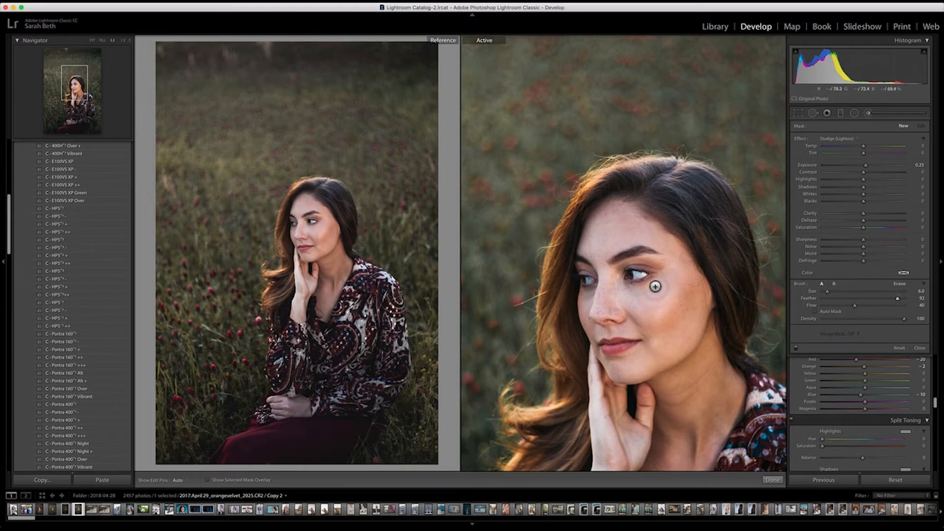
Step: Paint the lightening effect under both of the woman's eyes, reducing the brush size to 3.0 and 2.0 for the finer areas
{"action": "mouse_move", "coordinate": [659, 282]}
{"action": "left_mouse_down"}
{"action": "mouse_move", "coordinate": [624, 285]}
{"action": "mouse_move", "coordinate": [653, 278]}
{"action": "mouse_move", "coordinate": [655, 291]}
{"action": "mouse_move", "coordinate": [639, 290]}
{"action": "left_mouse_up"}
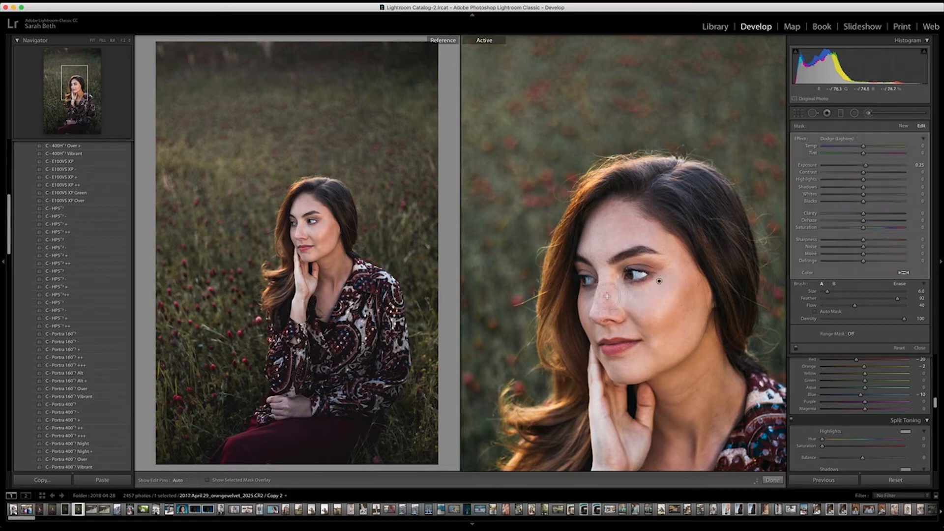
{"action": "key", "text": "bracketleft"}
{"action": "key", "text": "bracketleft"}
{"action": "key", "text": "bracketleft"}
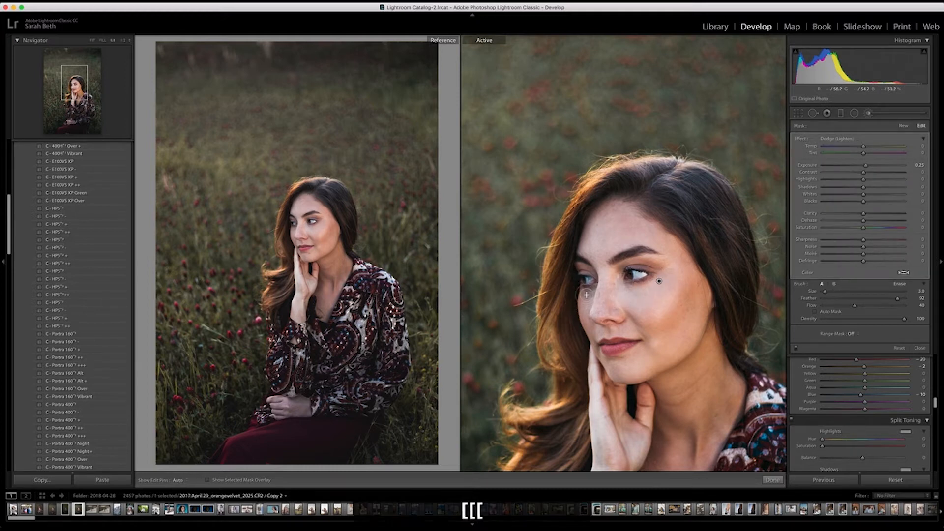
{"action": "mouse_move", "coordinate": [584, 292]}
{"action": "left_mouse_down"}
{"action": "mouse_move", "coordinate": [592, 291]}
{"action": "mouse_move", "coordinate": [578, 298]}
{"action": "mouse_move", "coordinate": [588, 290]}
{"action": "mouse_move", "coordinate": [594, 301]}
{"action": "left_mouse_up"}
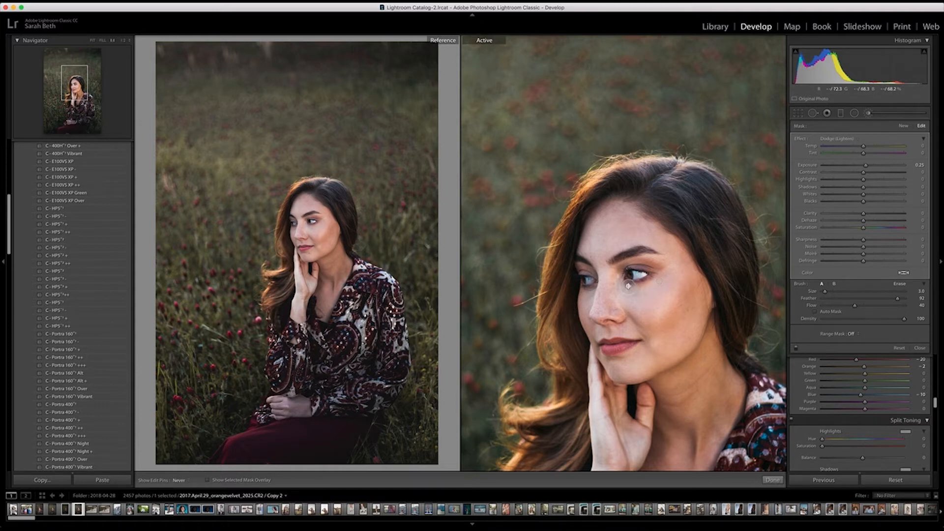
{"action": "key", "text": "h"}
{"action": "key", "text": "bracketleft"}
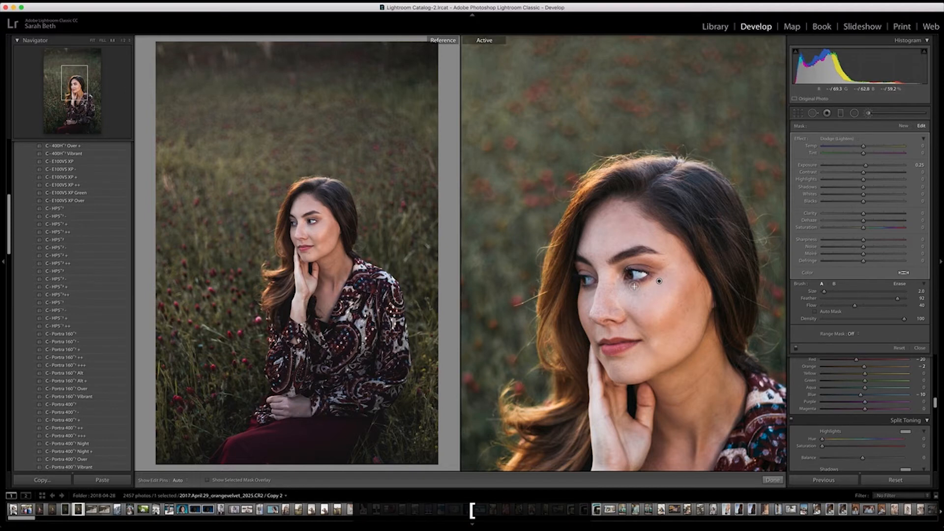
Step: Enlarge the dodge brush to 7.0, set the brush adjustment's exposure to 0.29, and finish the adjustment
{"action": "key", "text": "bracketright"}
{"action": "key", "text": "bracketright"}
{"action": "key", "text": "bracketright"}
{"action": "key", "text": "bracketright"}
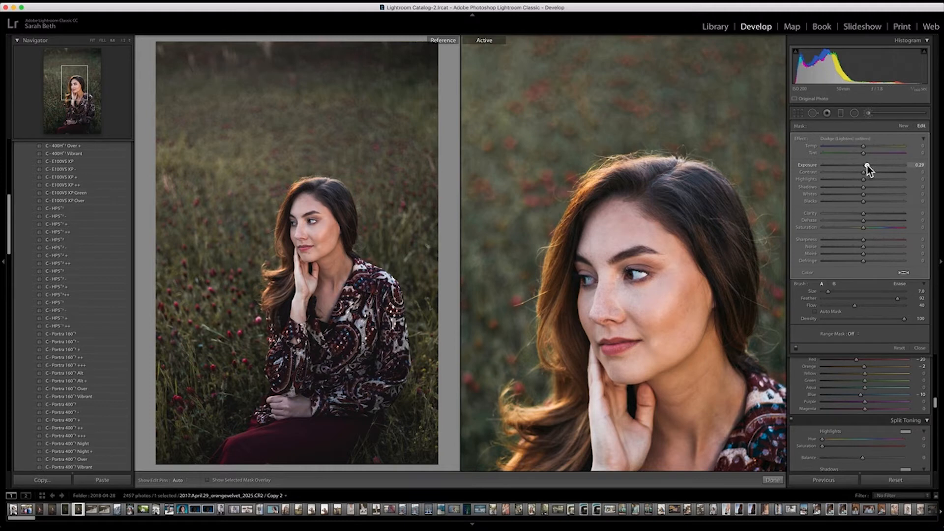
{"action": "left_click_drag", "start_coordinate": [868, 166], "coordinate": [866, 165]}
{"action": "mouse_move", "coordinate": [588, 389]}
{"action": "left_mouse_down"}
{"action": "mouse_move", "coordinate": [582, 247]}
{"action": "mouse_move", "coordinate": [562, 215]}
{"action": "mouse_move", "coordinate": [612, 265]}
{"action": "mouse_move", "coordinate": [577, 362]}
{"action": "left_mouse_up"}
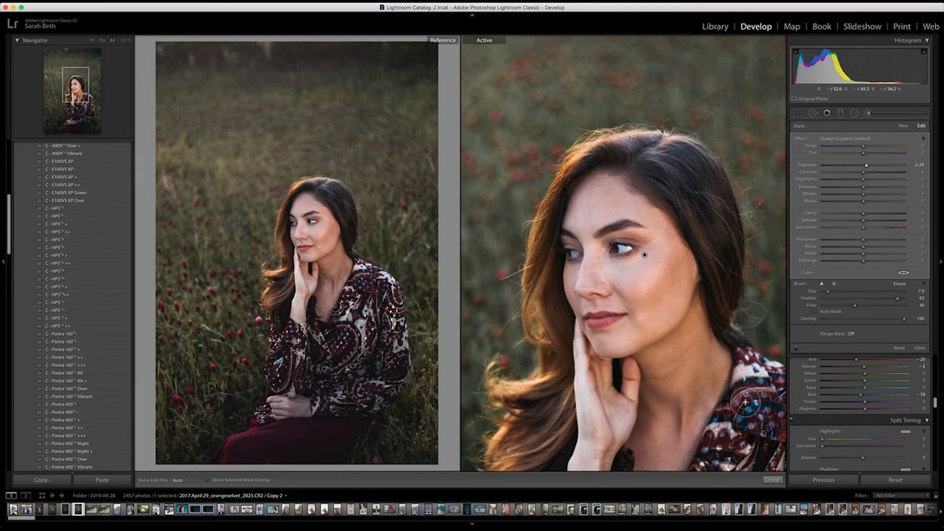
{"action": "left_click", "coordinate": [772, 480]}
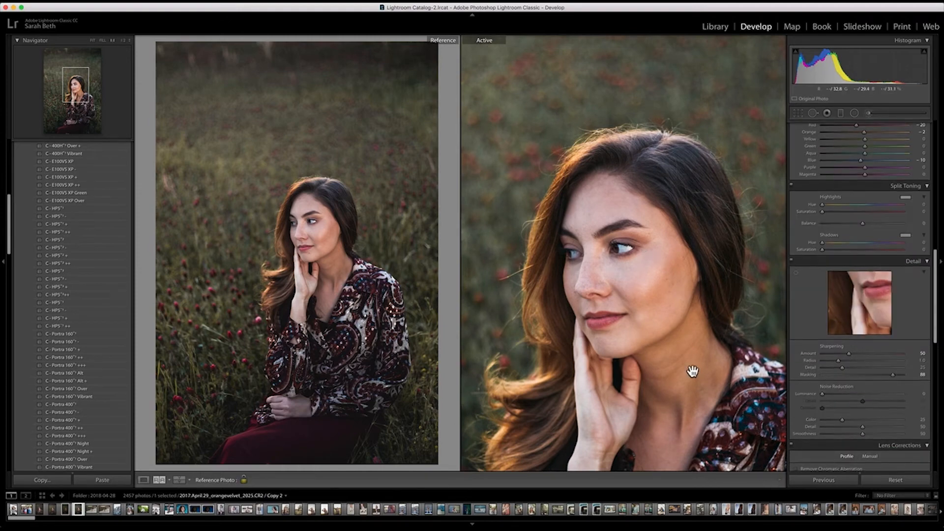
{"action": "left_click", "coordinate": [702, 212]}
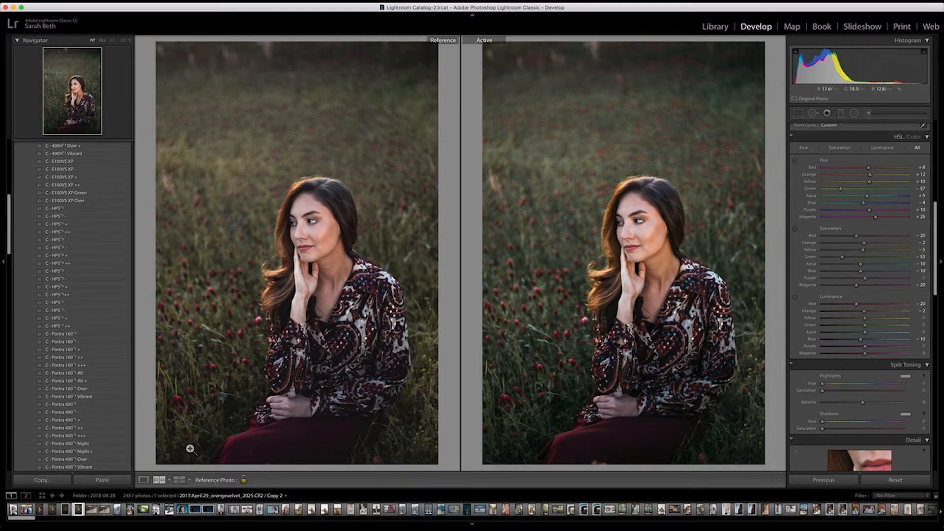
Step: Open the dark poolside portrait of the curly-haired woman and raise its exposure to +2.25
{"action": "left_click", "coordinate": [207, 509]}
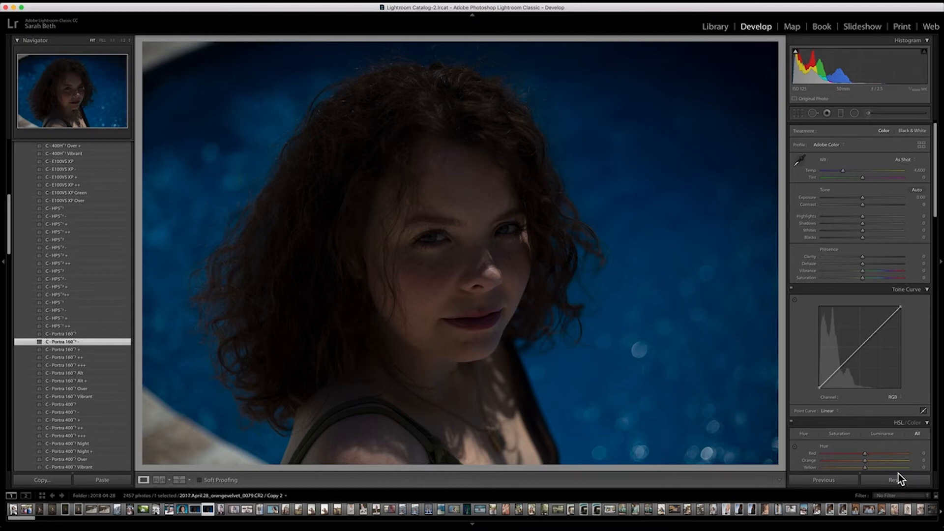
{"action": "scroll", "coordinate": [901, 467], "scroll_direction": "down", "scroll_amount": 1}
{"action": "scroll", "coordinate": [897, 464], "scroll_direction": "down", "scroll_amount": 1}
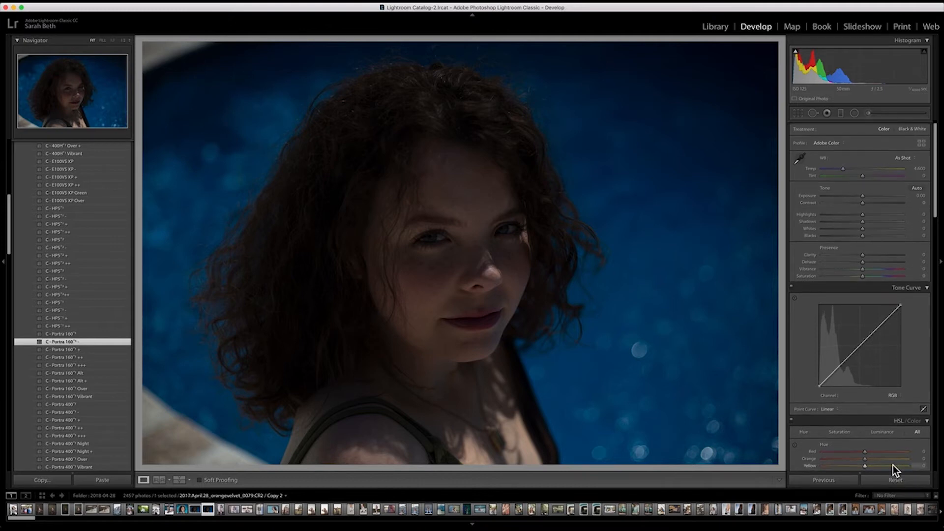
{"action": "left_click_drag", "start_coordinate": [863, 196], "coordinate": [880, 198]}
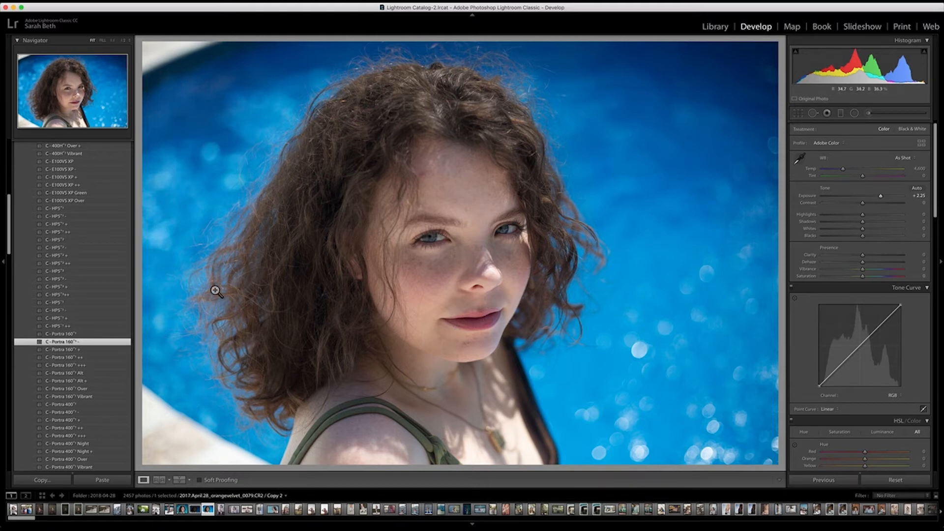
Step: Apply the C - Portra 160 - preset to the poolside portrait and set its white balance tint to -3
{"action": "left_click", "coordinate": [66, 342]}
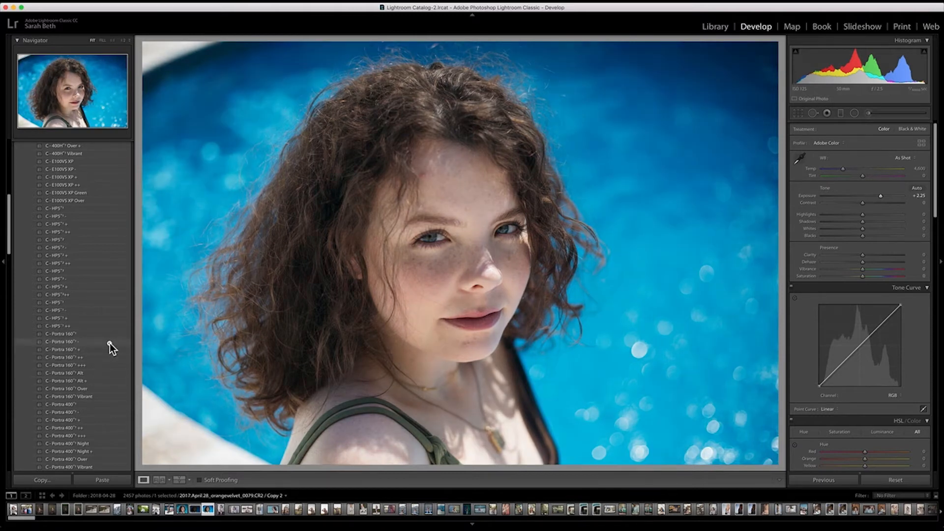
{"action": "left_click", "coordinate": [108, 344]}
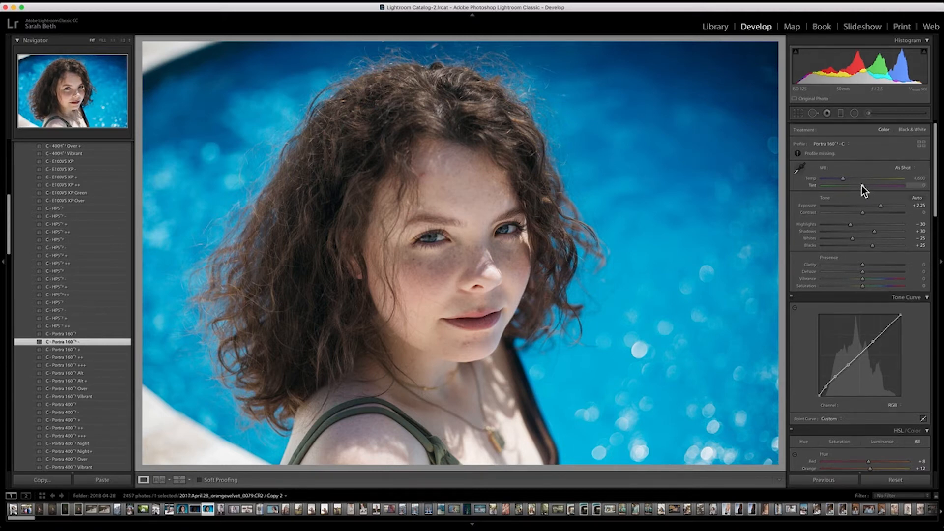
{"action": "left_click_drag", "start_coordinate": [862, 185], "coordinate": [861, 185]}
{"action": "scroll", "coordinate": [863, 186], "scroll_direction": "up", "scroll_amount": 1}
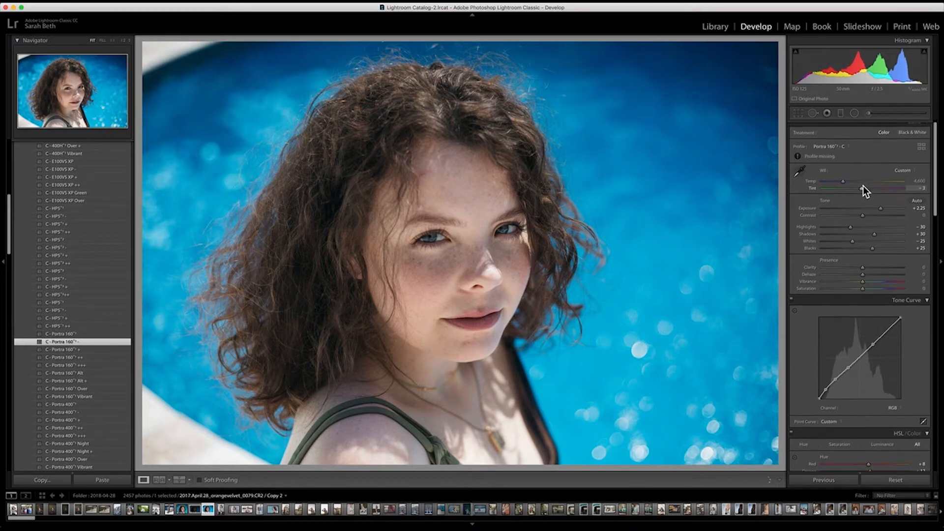
{"action": "key", "text": "Down"}
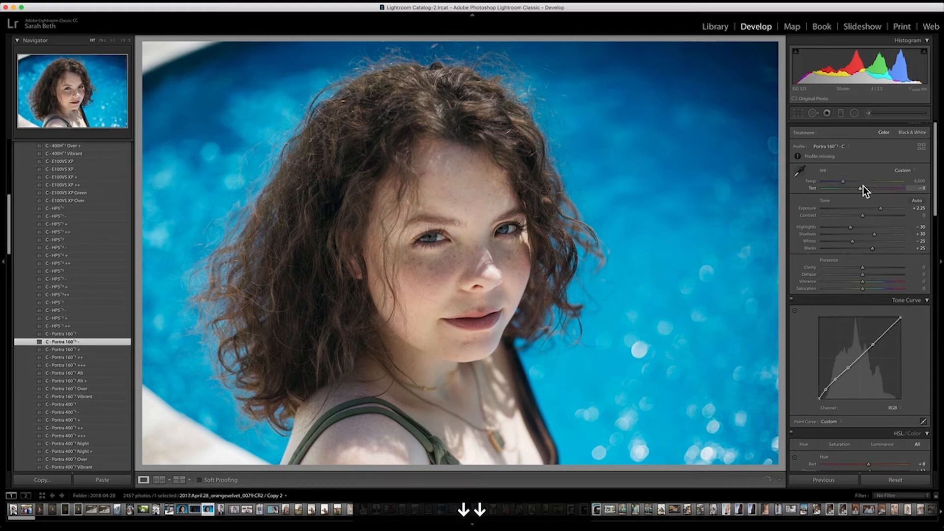
{"action": "key", "text": "Up"}
{"action": "key", "text": "Up"}
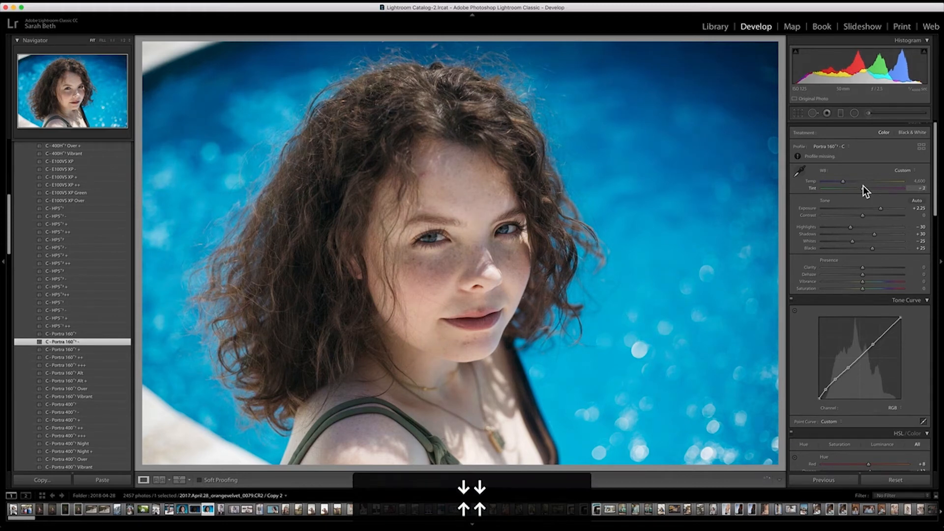
Step: Set the white balance tint of the poolside portrait to 0
{"action": "key", "text": "Down"}
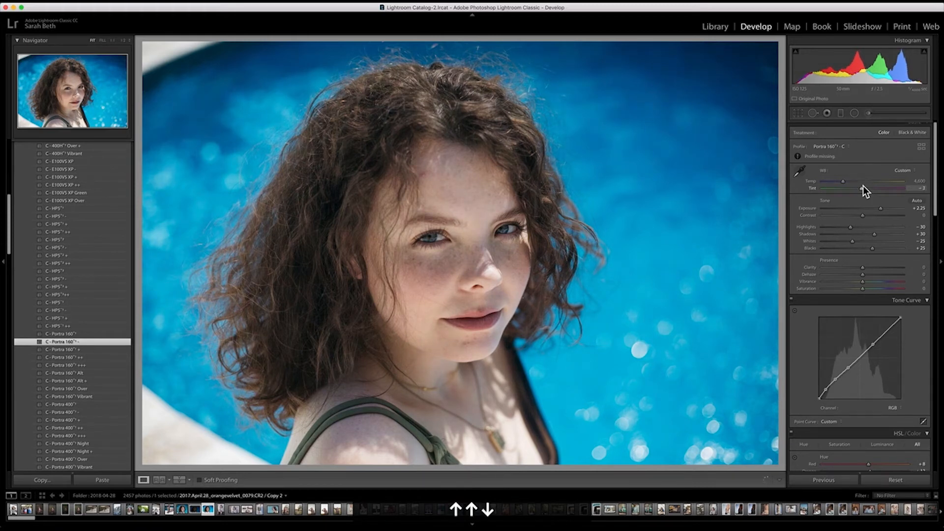
{"action": "double_click", "coordinate": [806, 188], "text": "shift"}
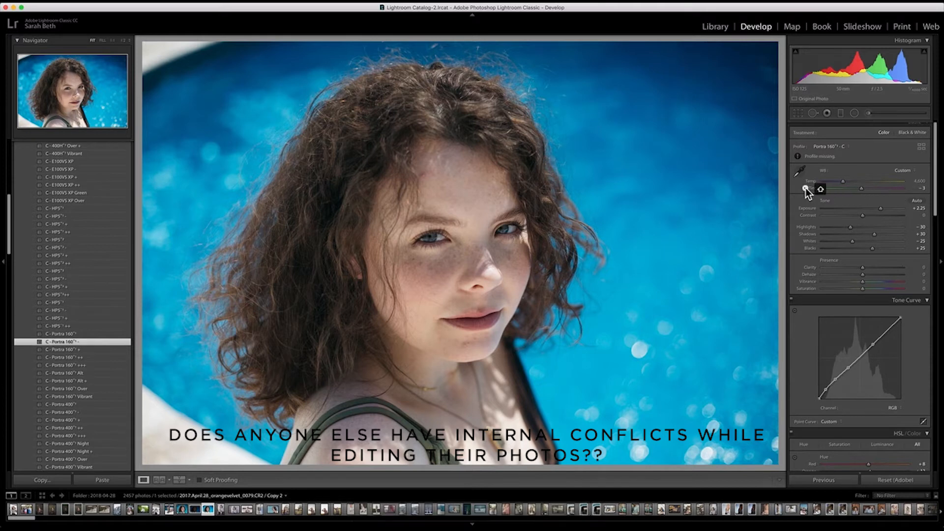
{"action": "left_click", "coordinate": [916, 188]}
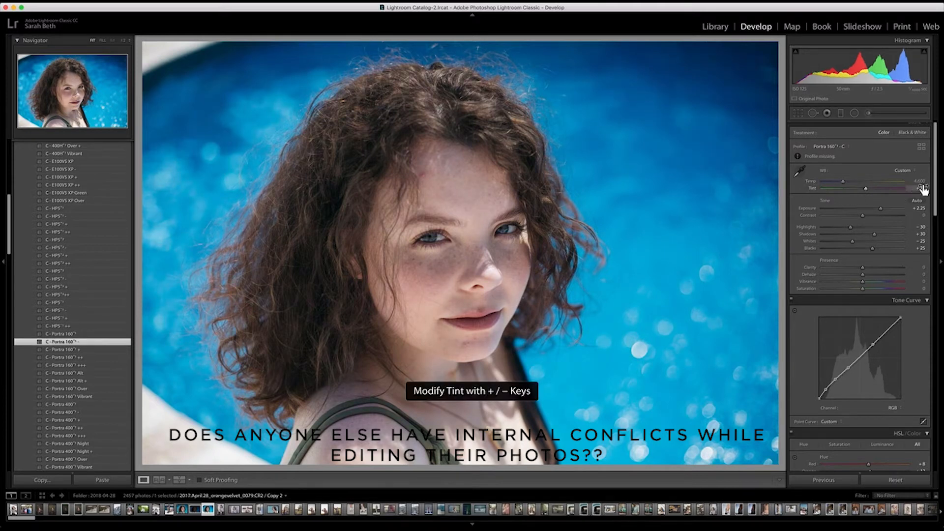
{"action": "type", "text": "0"}
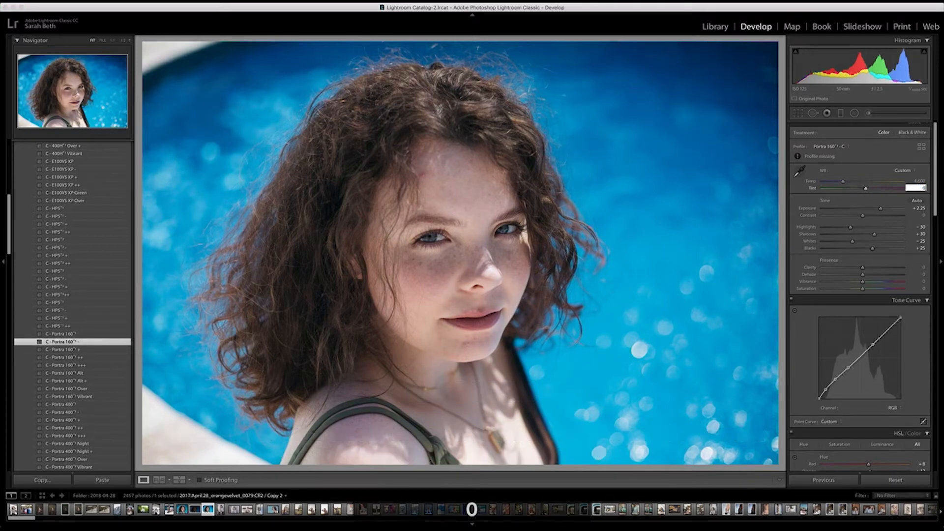
{"action": "key", "text": "Return"}
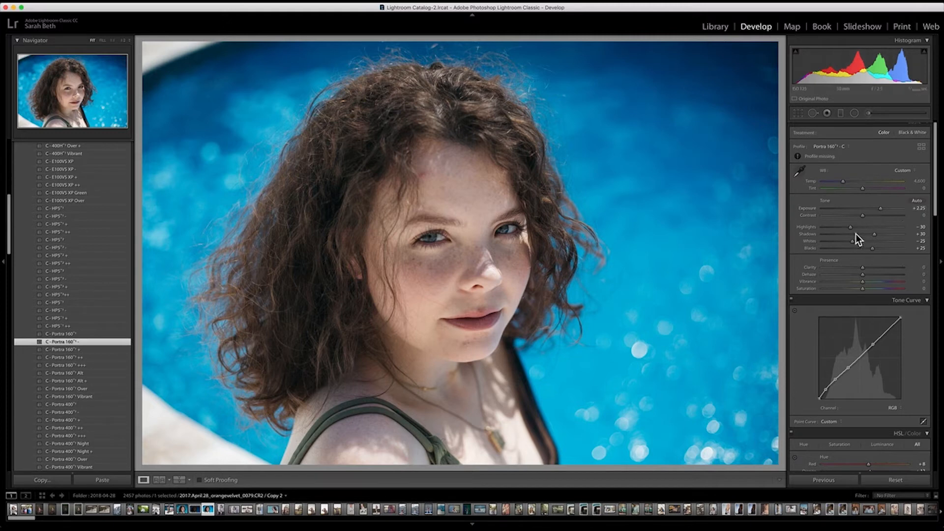
Step: Set highlights to -73, shadows to +59, blacks to +40 and contrast to +26, and compare the portrait with its unedited version
{"action": "left_click_drag", "start_coordinate": [850, 227], "coordinate": [833, 229]}
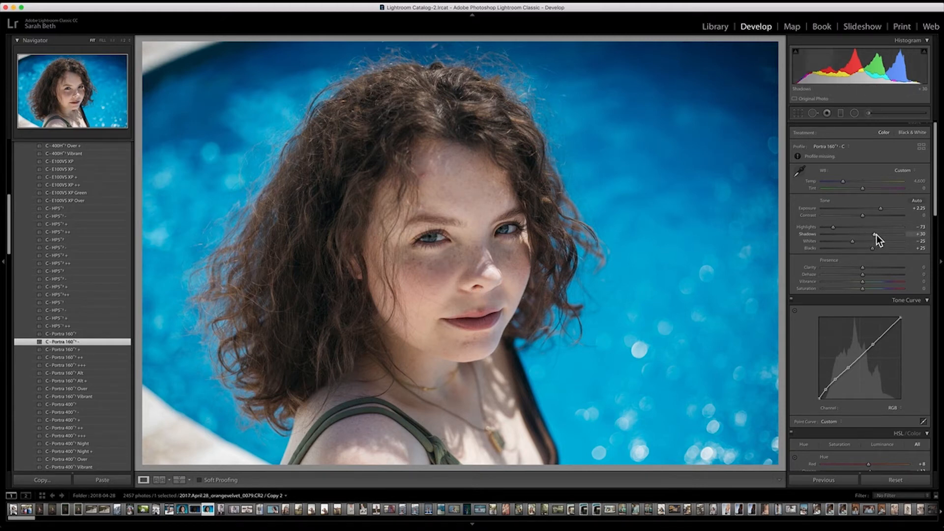
{"action": "mouse_move", "coordinate": [876, 234]}
{"action": "left_mouse_down"}
{"action": "mouse_move", "coordinate": [887, 236]}
{"action": "mouse_move", "coordinate": [877, 252]}
{"action": "left_mouse_up"}
{"action": "left_click_drag", "start_coordinate": [864, 216], "coordinate": [874, 217]}
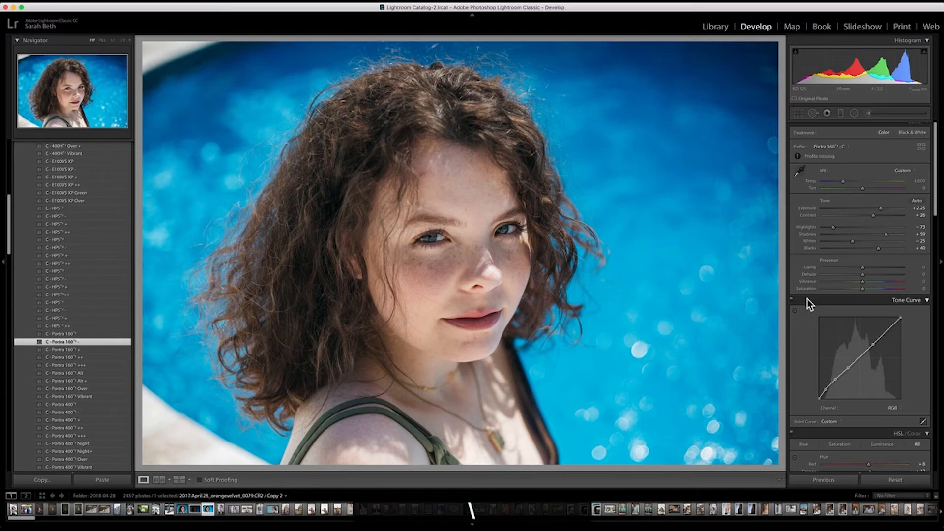
{"action": "key", "text": "backslash"}
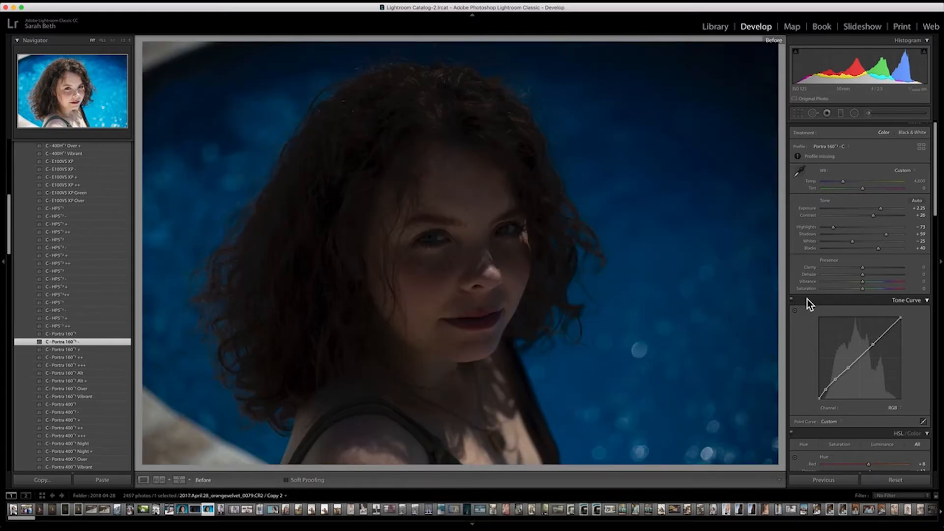
{"action": "key", "text": "backslash"}
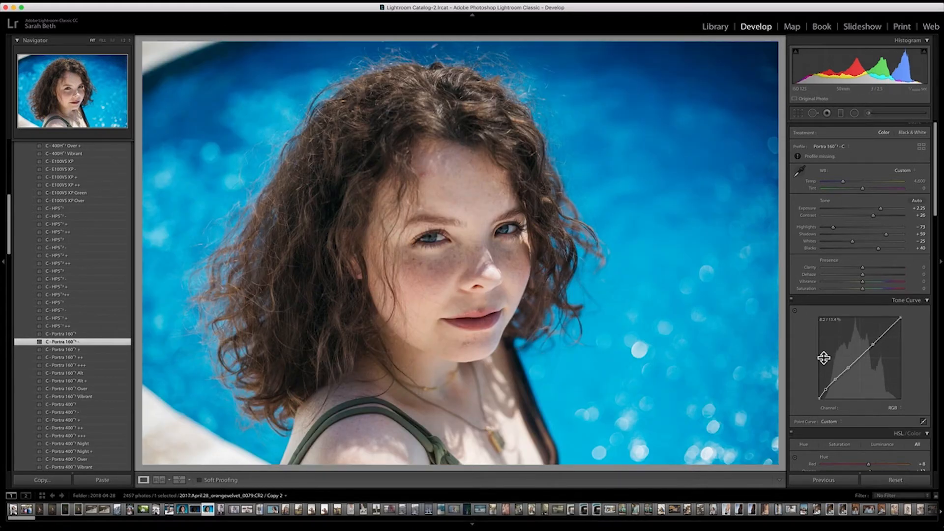
Step: Try lowering the aqua saturation to -62, and undo that change
{"action": "scroll", "coordinate": [823, 358], "scroll_direction": "down", "scroll_amount": 2}
{"action": "scroll", "coordinate": [823, 358], "scroll_direction": "down", "scroll_amount": 10}
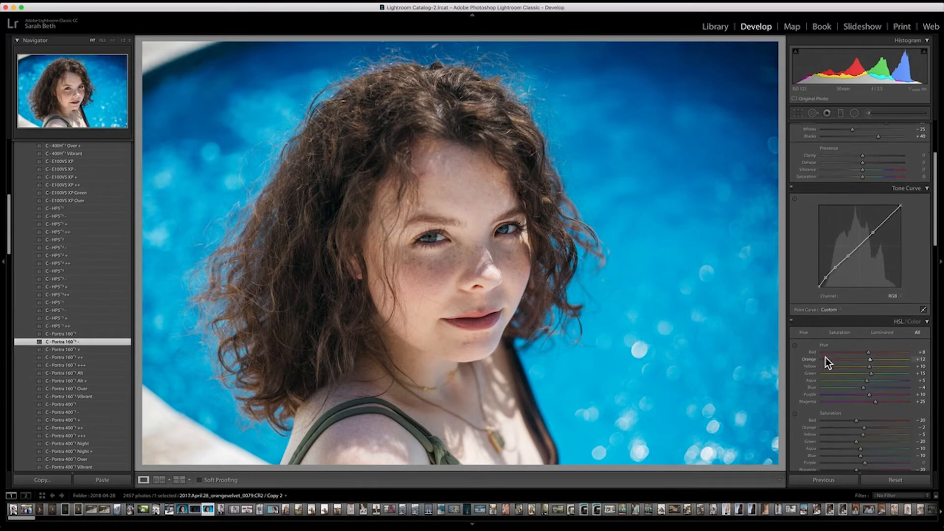
{"action": "scroll", "coordinate": [825, 357], "scroll_direction": "down", "scroll_amount": 4}
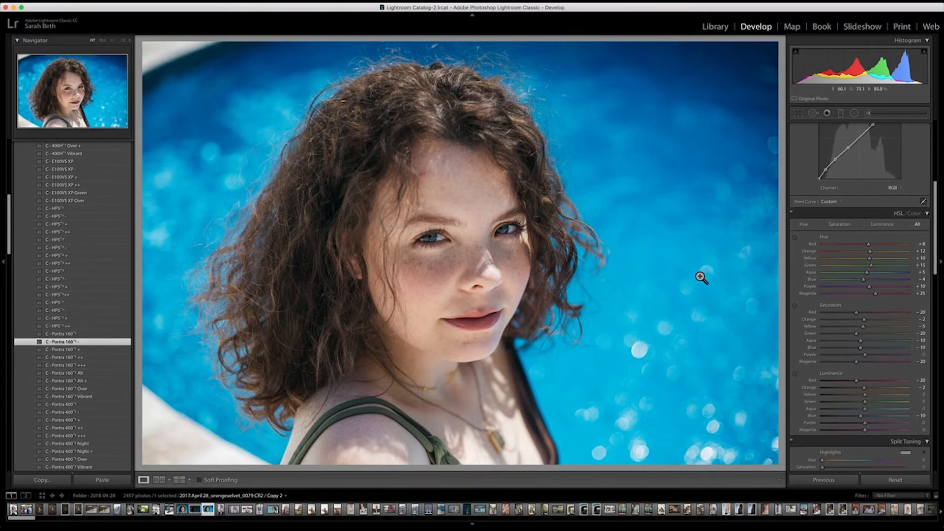
{"action": "scroll", "coordinate": [839, 308], "scroll_direction": "down", "scroll_amount": 8}
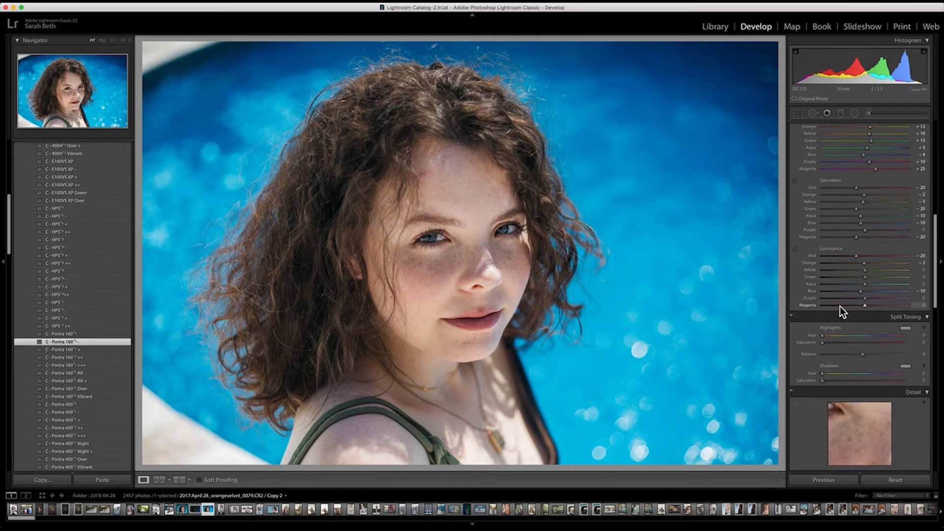
{"action": "scroll", "coordinate": [839, 306], "scroll_direction": "up", "scroll_amount": 2}
{"action": "scroll", "coordinate": [844, 304], "scroll_direction": "up", "scroll_amount": 2}
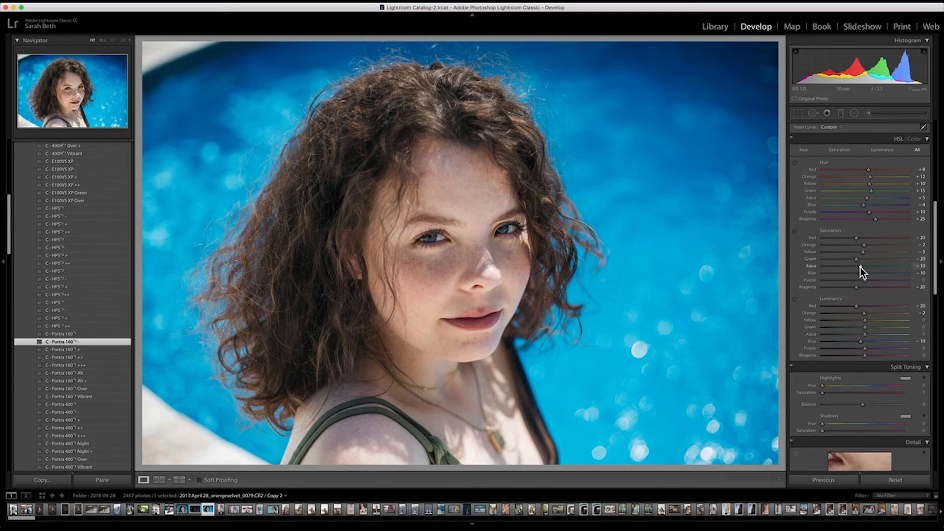
{"action": "left_click_drag", "start_coordinate": [860, 266], "coordinate": [838, 270]}
{"action": "scroll", "coordinate": [838, 269], "scroll_direction": "down", "scroll_amount": 1}
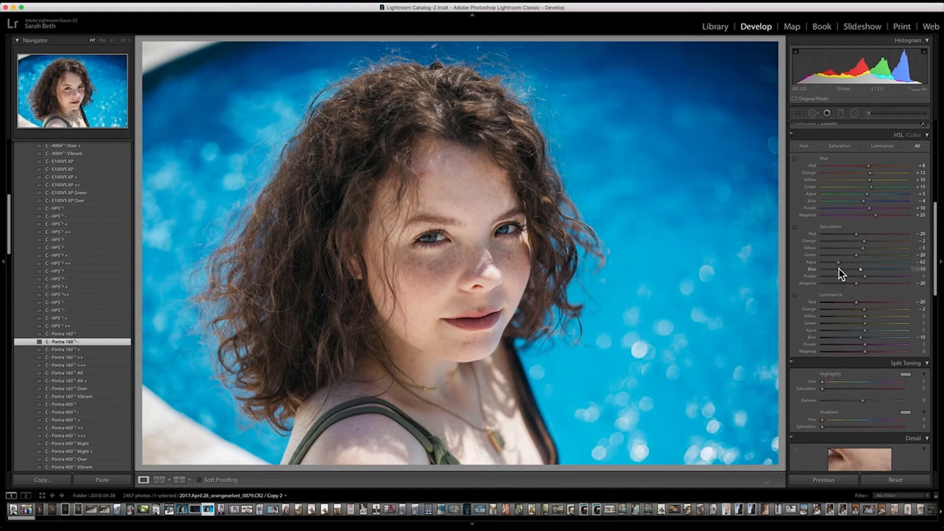
{"action": "scroll", "coordinate": [838, 263], "scroll_direction": "up", "scroll_amount": 1}
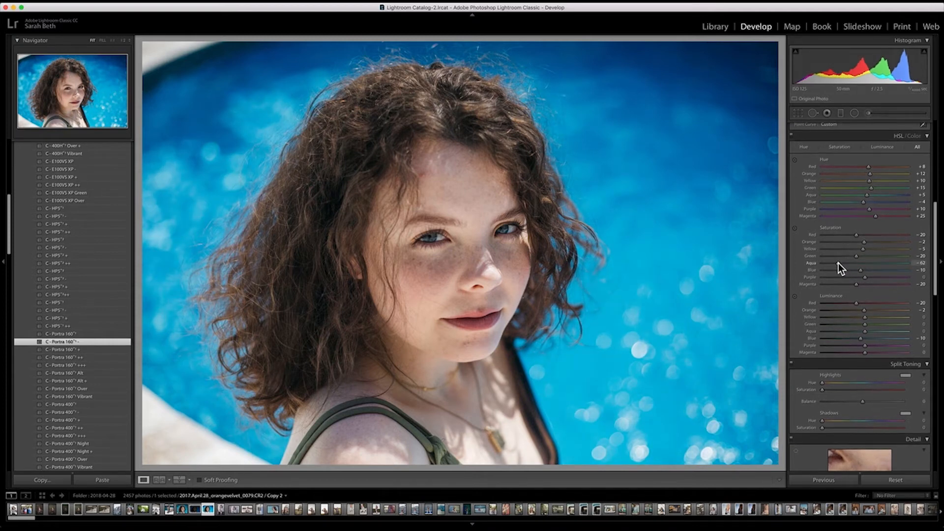
{"action": "key", "text": "super+z"}
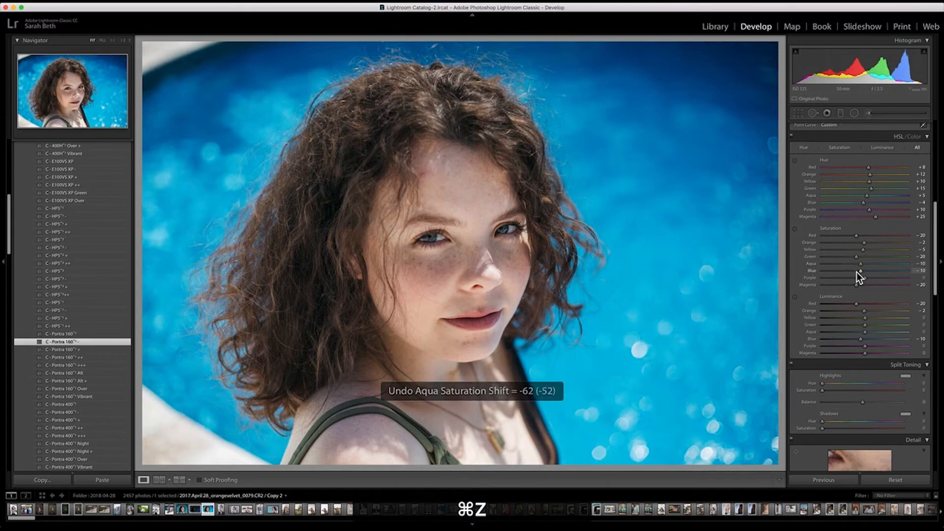
Step: Lower the blue saturation and set the sharpening to amount 76, radius 1.4 and masking 80
{"action": "mouse_move", "coordinate": [859, 271]}
{"action": "left_mouse_down"}
{"action": "mouse_move", "coordinate": [837, 271]}
{"action": "mouse_move", "coordinate": [845, 273]}
{"action": "left_mouse_up"}
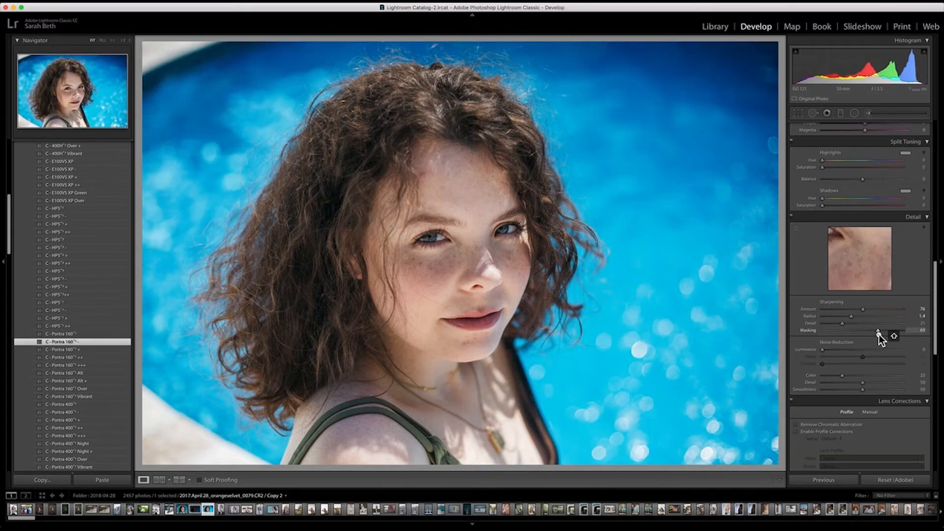
{"action": "left_click", "coordinate": [879, 333], "text": "alt"}
{"action": "left_click_drag", "start_coordinate": [878, 334], "coordinate": [891, 335]}
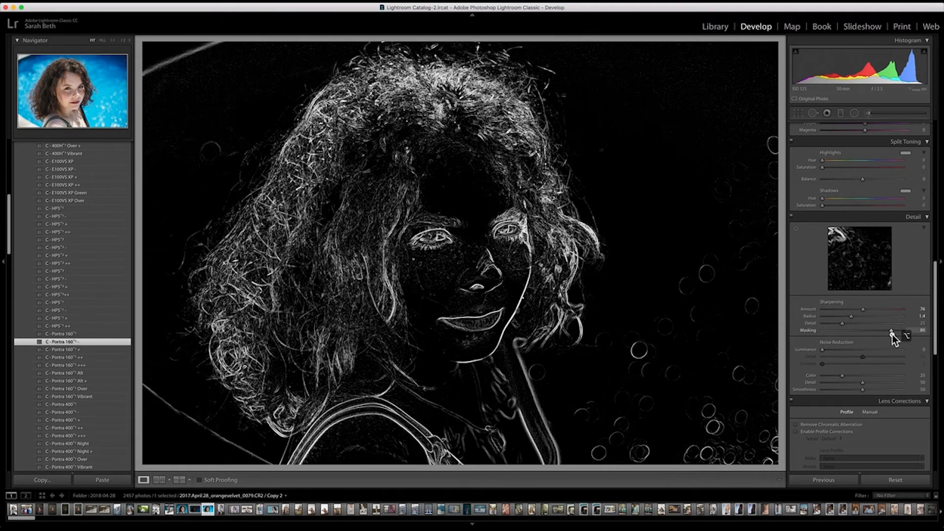
{"action": "left_click_drag", "start_coordinate": [890, 334], "coordinate": [887, 336]}
Step: Enable the lens profile corrections and set the profile's vignetting amount to 64
{"action": "scroll", "coordinate": [823, 370], "scroll_direction": "down", "scroll_amount": 3}
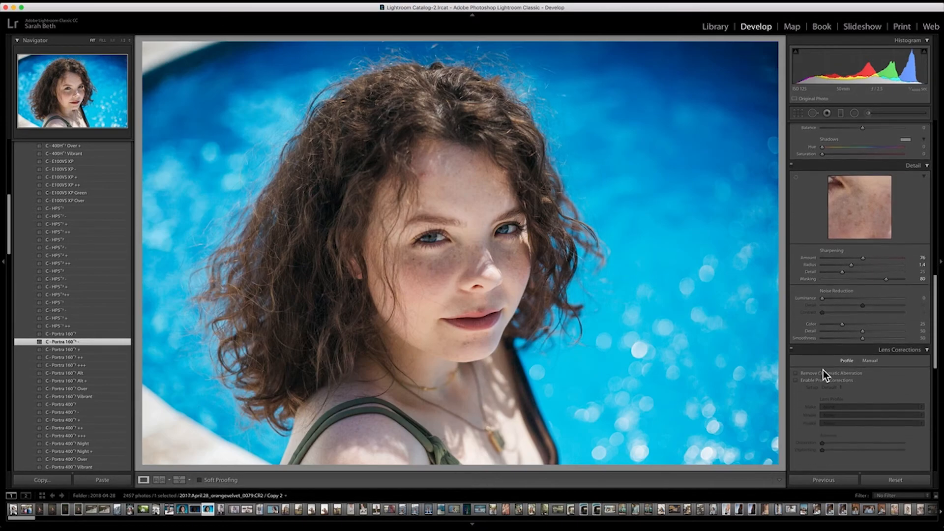
{"action": "left_click", "coordinate": [824, 369]}
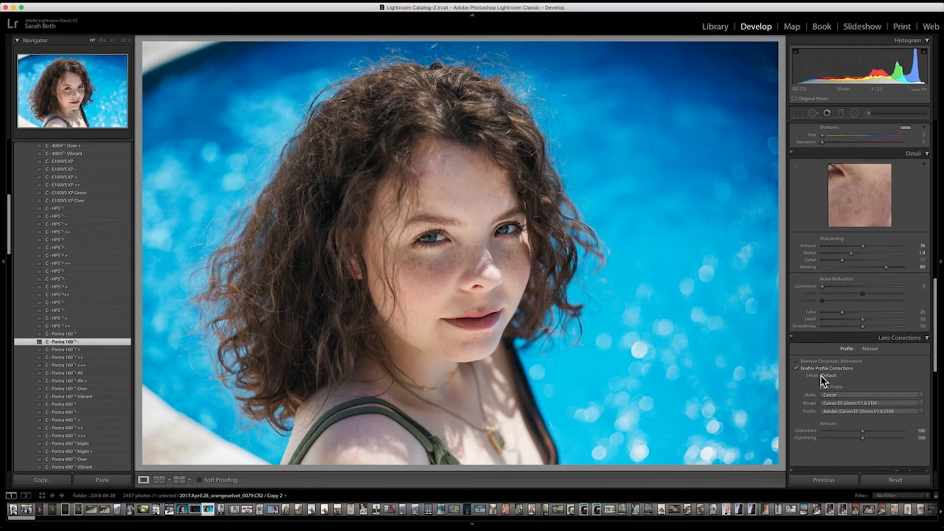
{"action": "left_click_drag", "start_coordinate": [864, 438], "coordinate": [849, 352]}
{"action": "scroll", "coordinate": [848, 352], "scroll_direction": "down", "scroll_amount": 2}
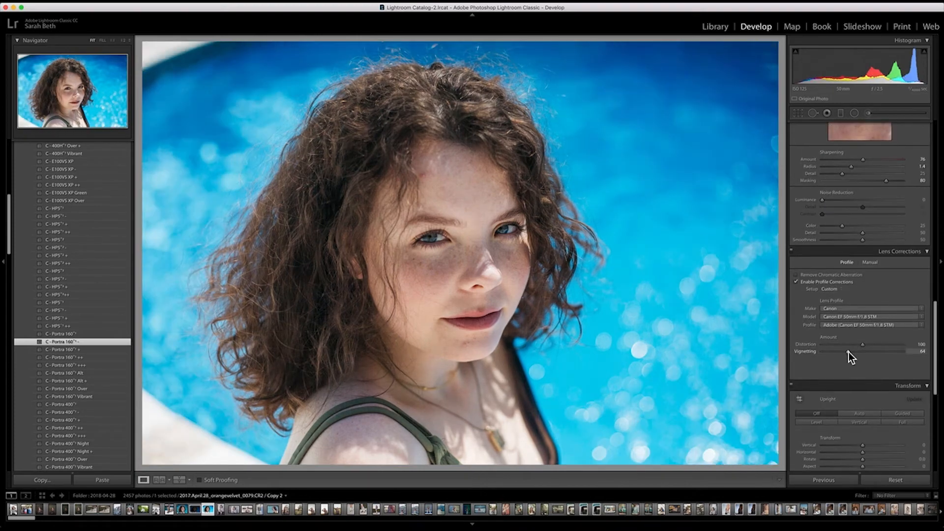
Step: Refine the basic tones with exposure +2.35, contrast +30, shadows +40 and blacks +28
{"action": "scroll", "coordinate": [849, 352], "scroll_direction": "down", "scroll_amount": 5}
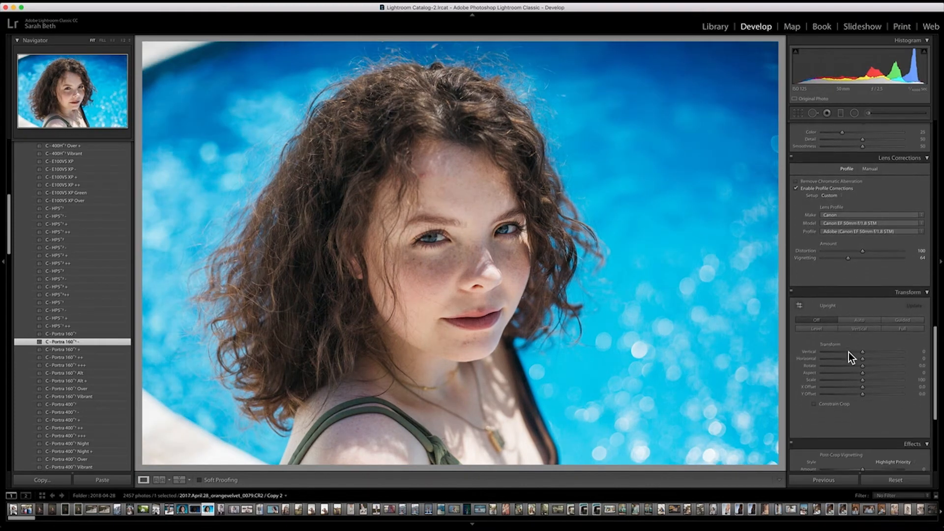
{"action": "scroll", "coordinate": [849, 352], "scroll_direction": "down", "scroll_amount": 2}
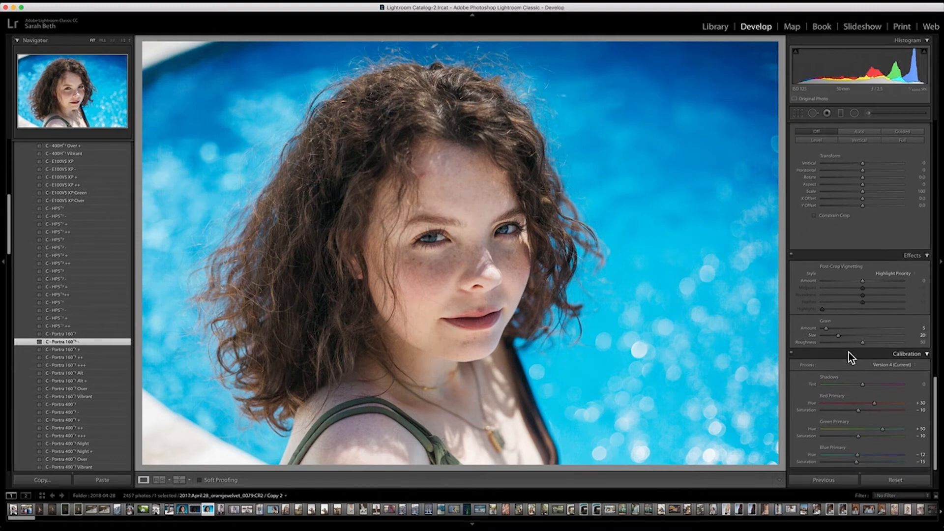
{"action": "scroll", "coordinate": [847, 357], "scroll_direction": "up", "scroll_amount": 12}
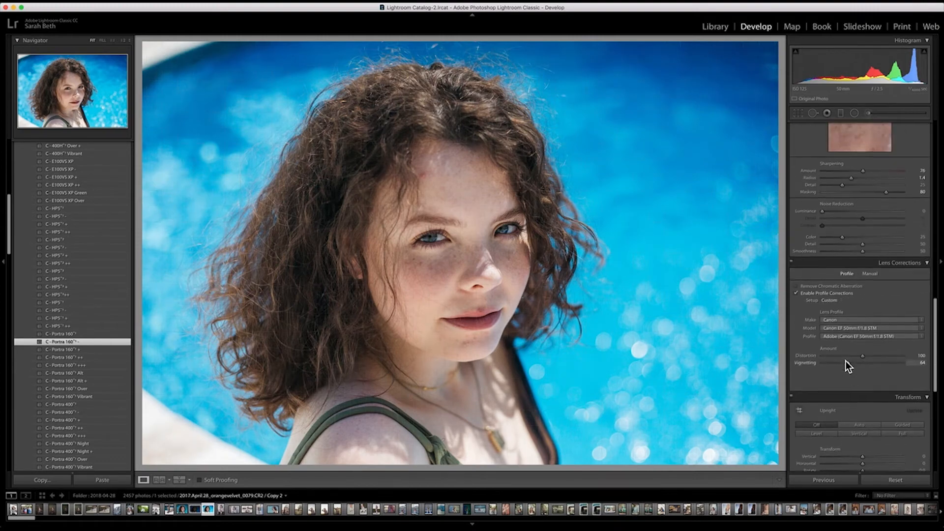
{"action": "scroll", "coordinate": [844, 367], "scroll_direction": "down", "scroll_amount": 10}
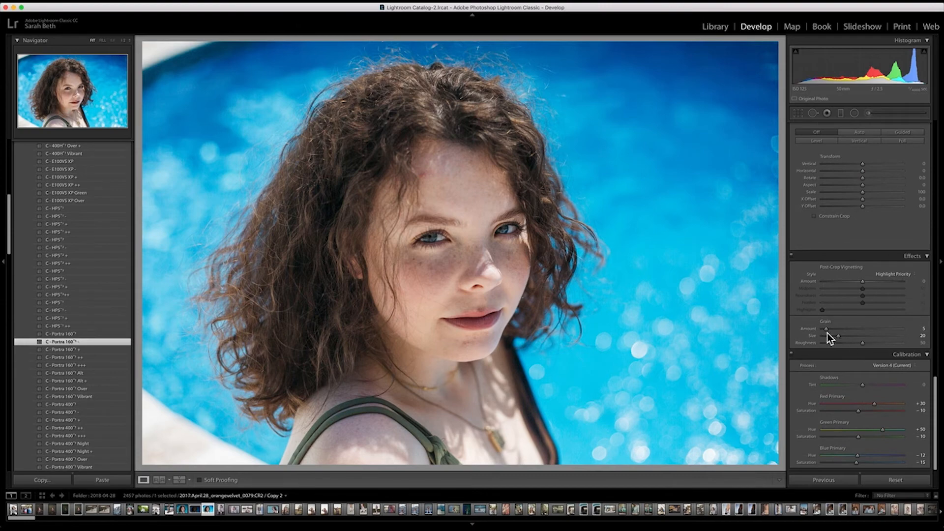
{"action": "scroll", "coordinate": [839, 362], "scroll_direction": "up", "scroll_amount": 6}
{"action": "scroll", "coordinate": [839, 361], "scroll_direction": "up", "scroll_amount": 8}
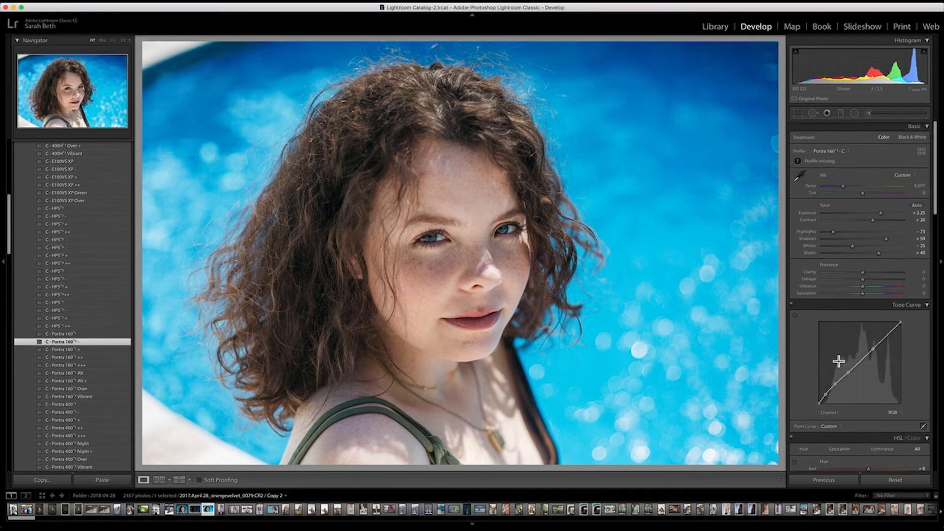
{"action": "left_click_drag", "start_coordinate": [873, 220], "coordinate": [872, 255]}
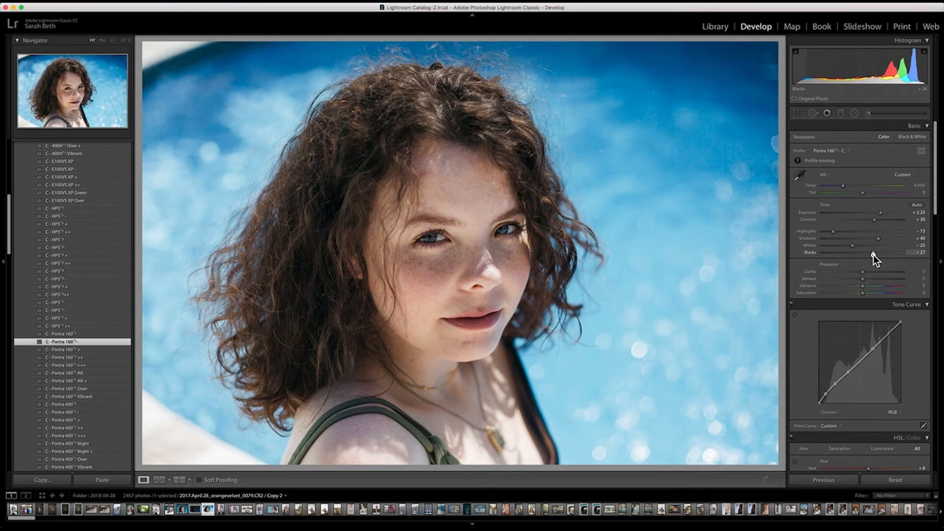
Step: Lower the aqua luminance in the HSL color adjustments
{"action": "scroll", "coordinate": [869, 227], "scroll_direction": "down", "scroll_amount": 5}
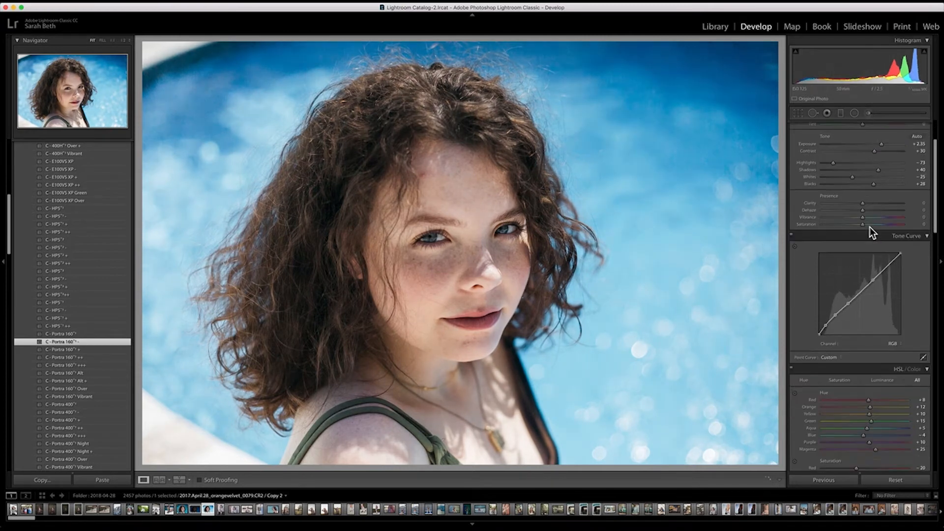
{"action": "scroll", "coordinate": [869, 227], "scroll_direction": "down", "scroll_amount": 3}
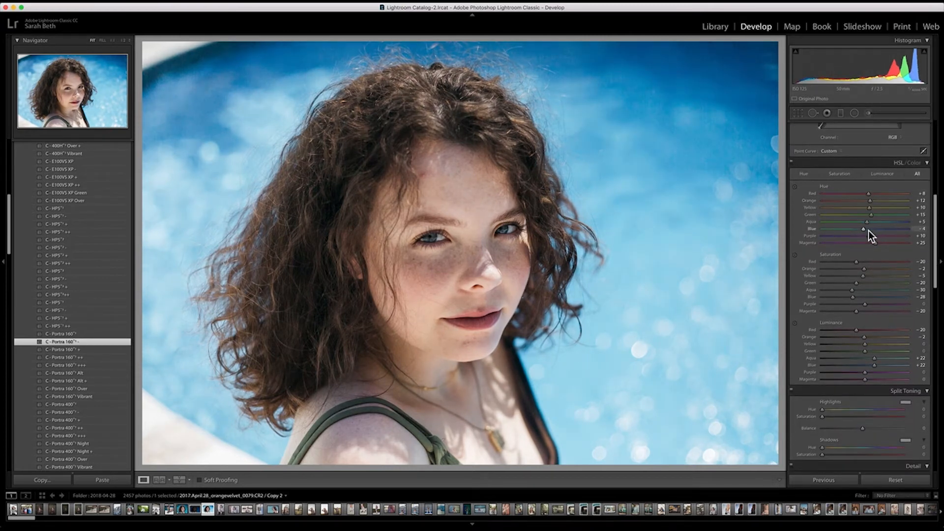
{"action": "left_click_drag", "start_coordinate": [873, 359], "coordinate": [866, 359]}
Step: Paint both irises with an Adjustment Brush using the Iris Enhance effect
{"action": "scroll", "coordinate": [869, 132], "scroll_direction": "up", "scroll_amount": 10}
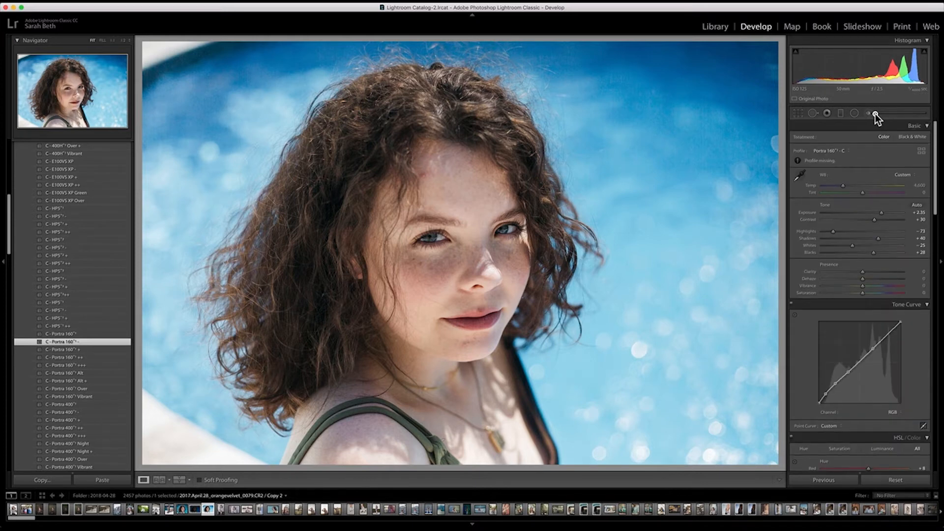
{"action": "left_click", "coordinate": [875, 113]}
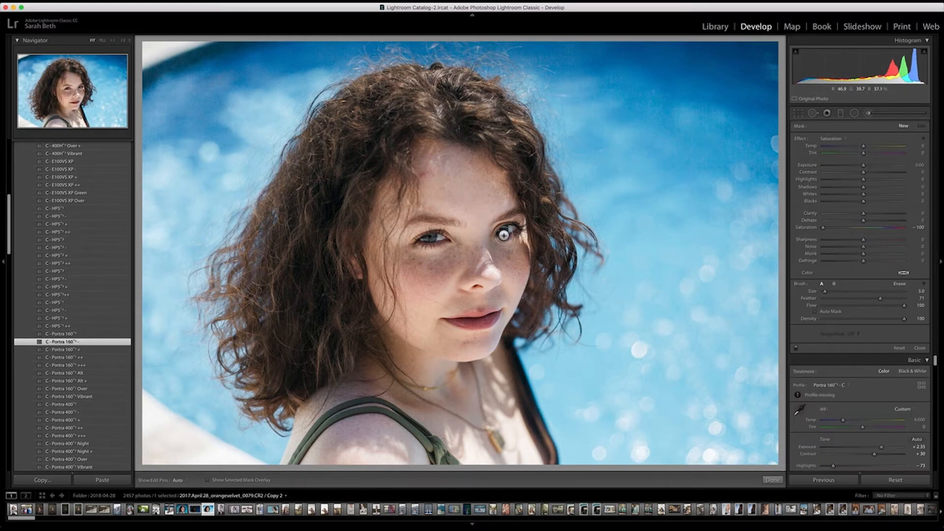
{"action": "key", "text": "super+equal"}
{"action": "key", "text": "super+equal"}
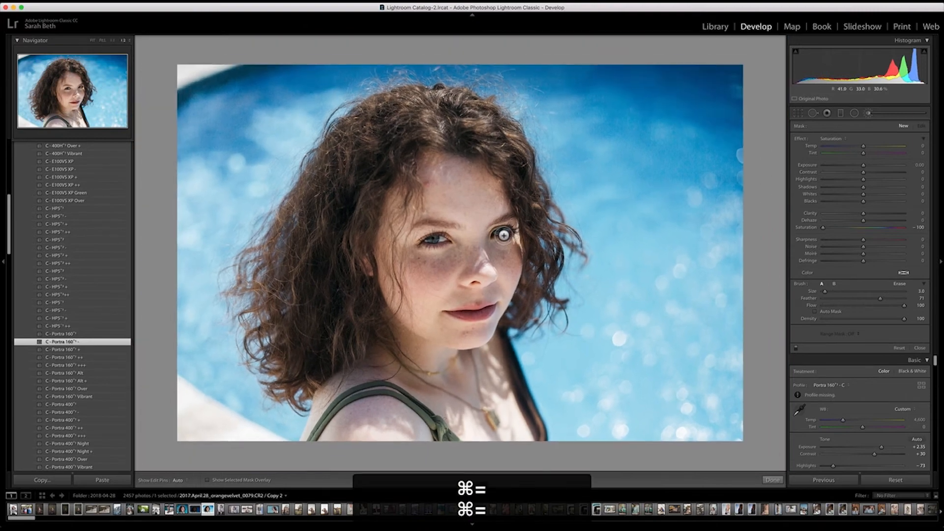
{"action": "key", "text": "super+equal"}
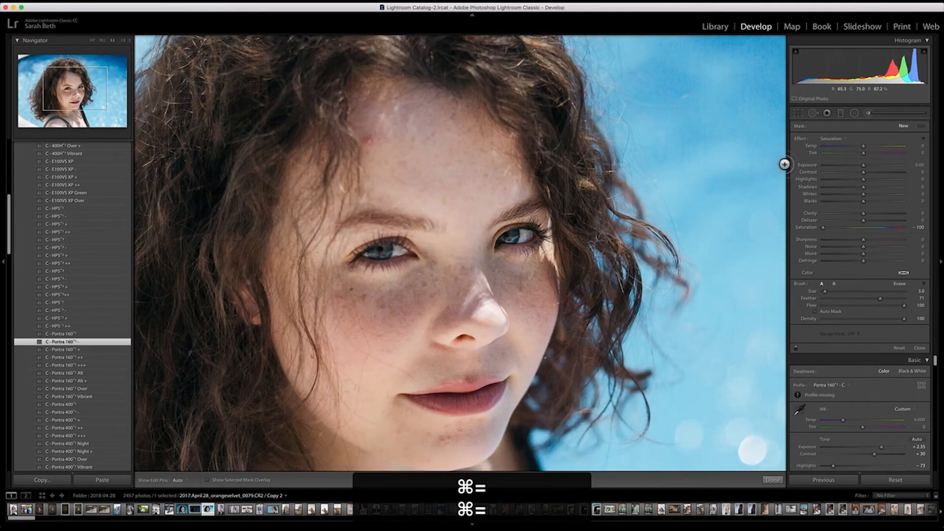
{"action": "left_click", "coordinate": [838, 139]}
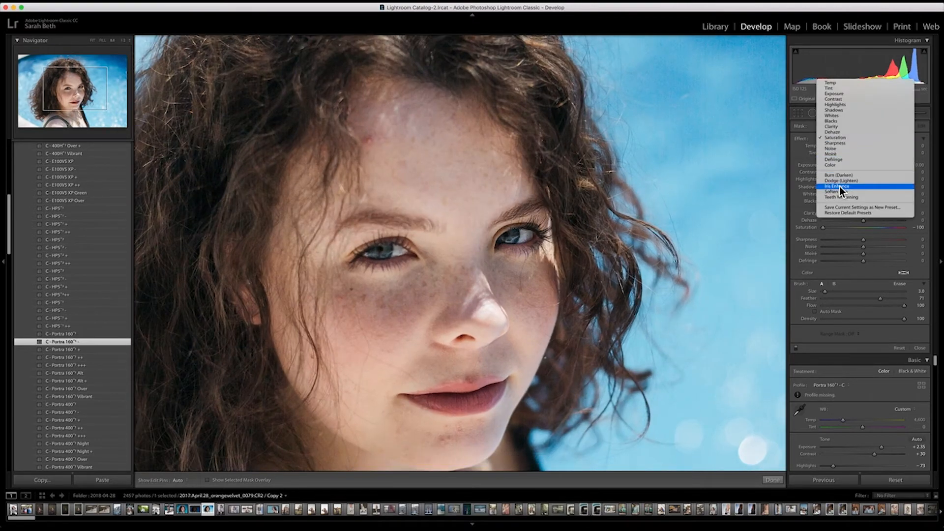
{"action": "left_click", "coordinate": [838, 186]}
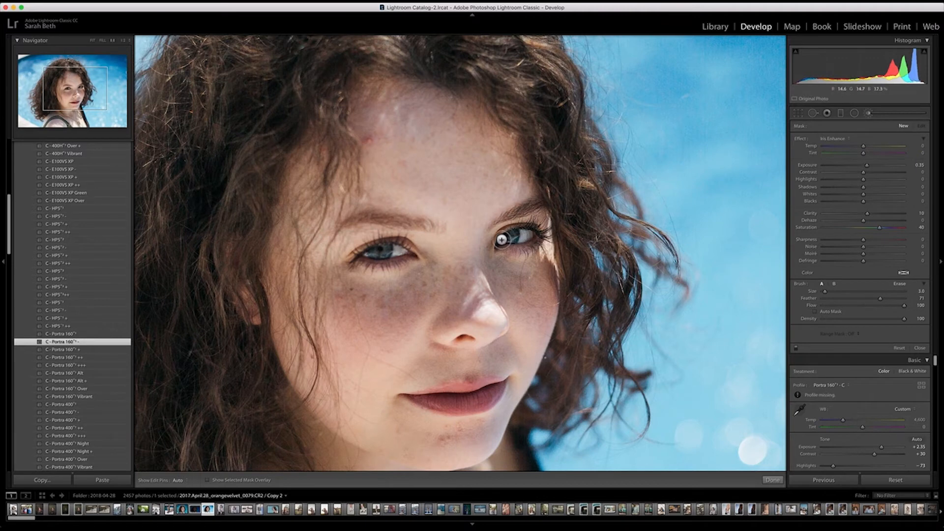
{"action": "key", "text": "h"}
{"action": "left_click_drag", "start_coordinate": [501, 240], "coordinate": [514, 238]}
{"action": "mouse_move", "coordinate": [382, 252]}
{"action": "left_mouse_down"}
{"action": "mouse_move", "coordinate": [375, 254]}
{"action": "mouse_move", "coordinate": [387, 249]}
{"action": "left_mouse_up"}
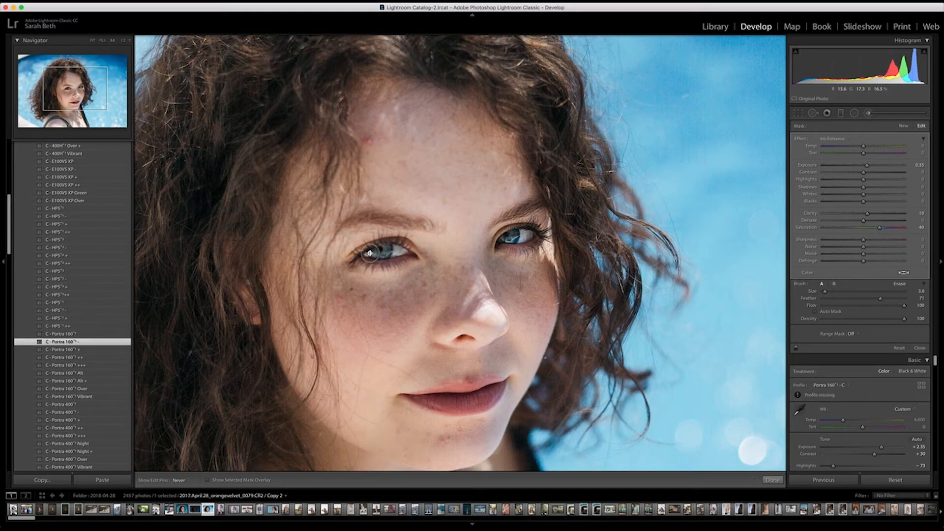
{"action": "key", "text": "h"}
Step: Start a new brush mask with the Clarity effect at 49 and paint around the lashes and brows of both eyes
{"action": "left_click", "coordinate": [836, 139]}
{"action": "left_click", "coordinate": [826, 138]}
{"action": "left_click", "coordinate": [900, 126]}
{"action": "left_click", "coordinate": [829, 138]}
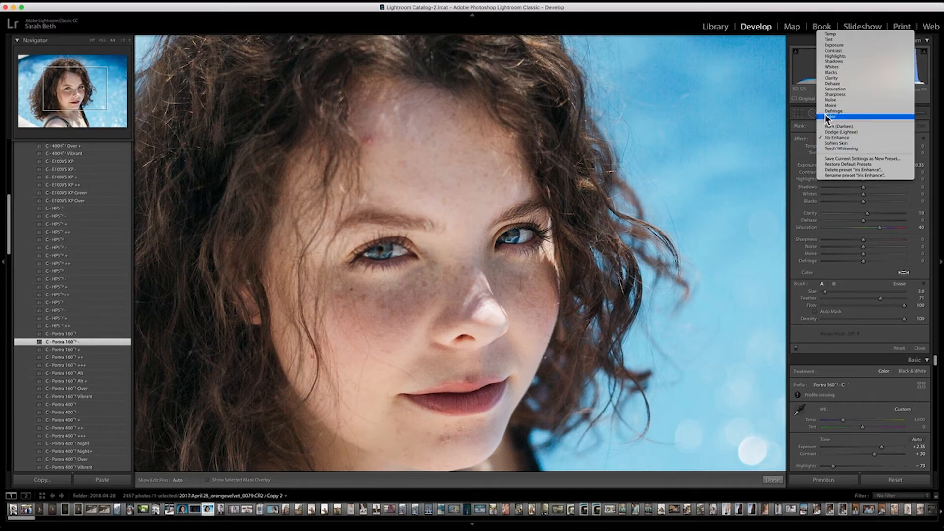
{"action": "left_click", "coordinate": [831, 78]}
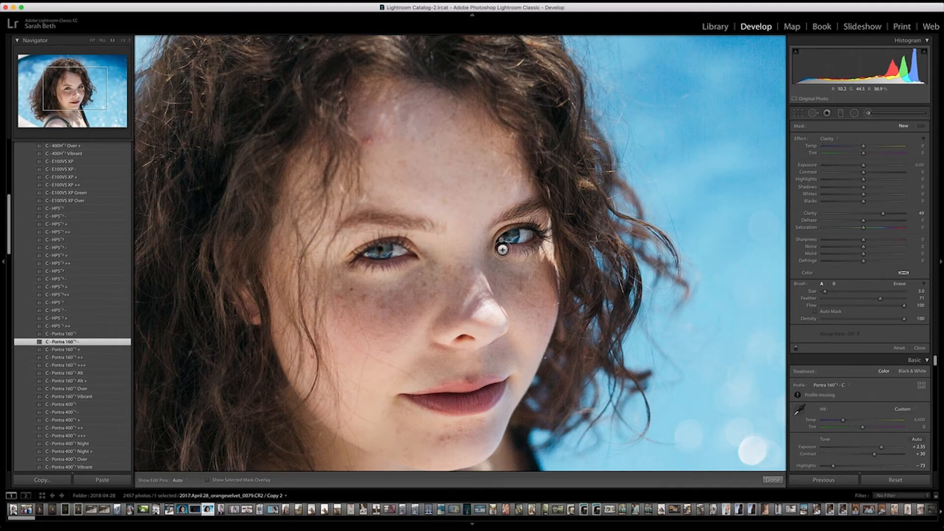
{"action": "mouse_move", "coordinate": [502, 248]}
{"action": "left_mouse_down"}
{"action": "mouse_move", "coordinate": [539, 249]}
{"action": "mouse_move", "coordinate": [552, 231]}
{"action": "mouse_move", "coordinate": [528, 222]}
{"action": "mouse_move", "coordinate": [552, 230]}
{"action": "mouse_move", "coordinate": [512, 223]}
{"action": "mouse_move", "coordinate": [526, 218]}
{"action": "mouse_move", "coordinate": [539, 236]}
{"action": "mouse_move", "coordinate": [520, 232]}
{"action": "mouse_move", "coordinate": [531, 237]}
{"action": "mouse_move", "coordinate": [495, 225]}
{"action": "mouse_move", "coordinate": [527, 209]}
{"action": "left_mouse_up"}
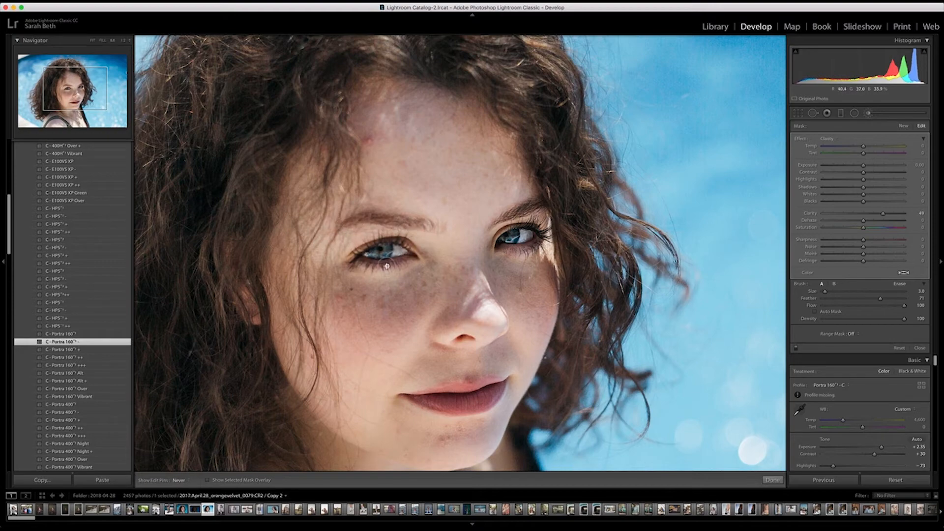
{"action": "key", "text": "h"}
Step: Refine the clarity brush mask with exposure -0.07, highlights 26 and whites 2
{"action": "key", "text": "super+minus"}
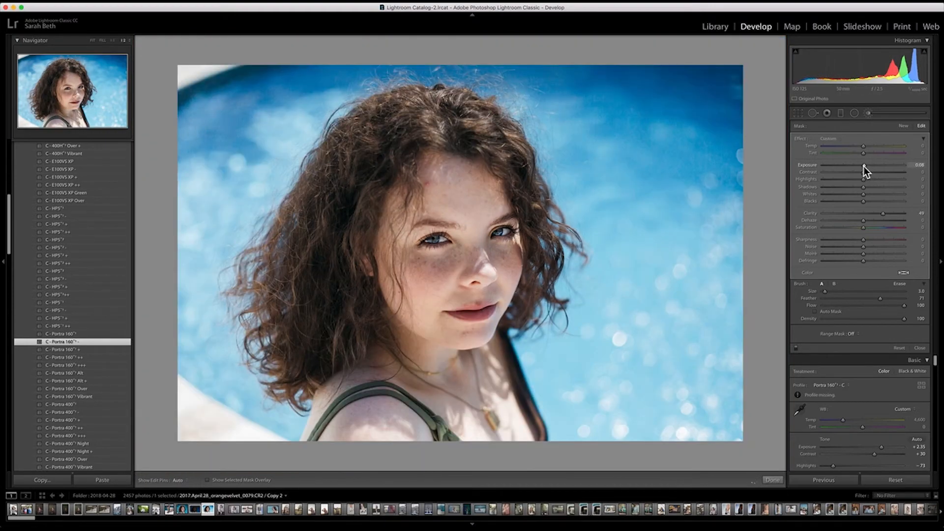
{"action": "left_click_drag", "start_coordinate": [864, 166], "coordinate": [874, 181]}
{"action": "left_click_drag", "start_coordinate": [842, 179], "coordinate": [864, 164]}
Step: Create a new brush mask with the Dodge (Lighten) effect at size 8.0 and paint the shadowed areas under the eyes
{"action": "left_click", "coordinate": [901, 125]}
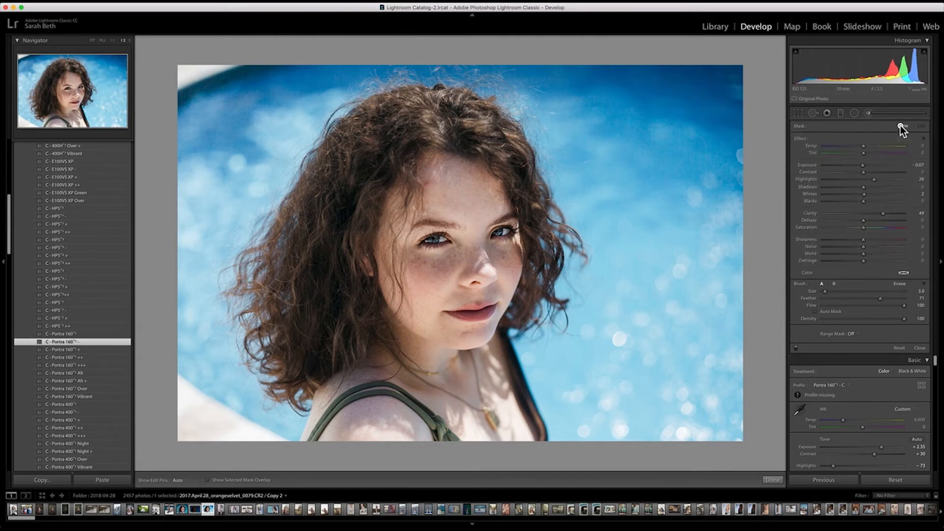
{"action": "left_click", "coordinate": [830, 140]}
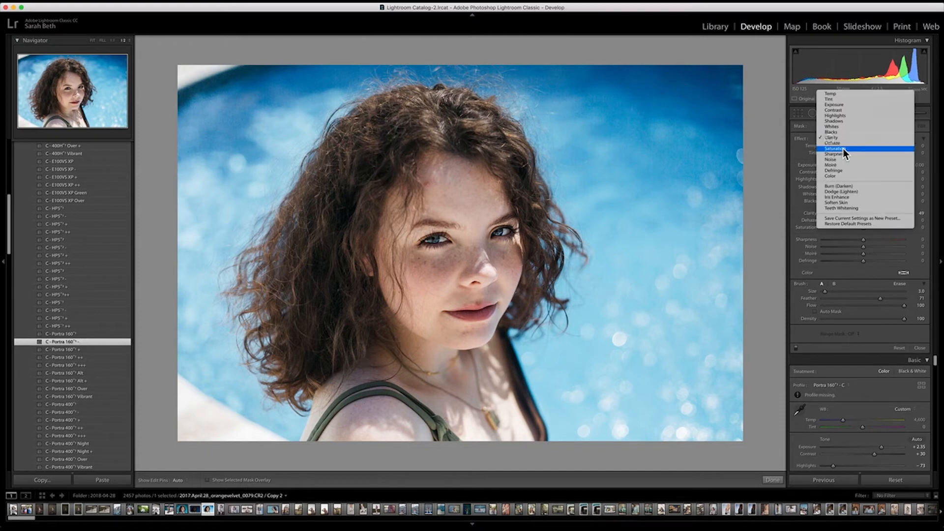
{"action": "left_click", "coordinate": [851, 193]}
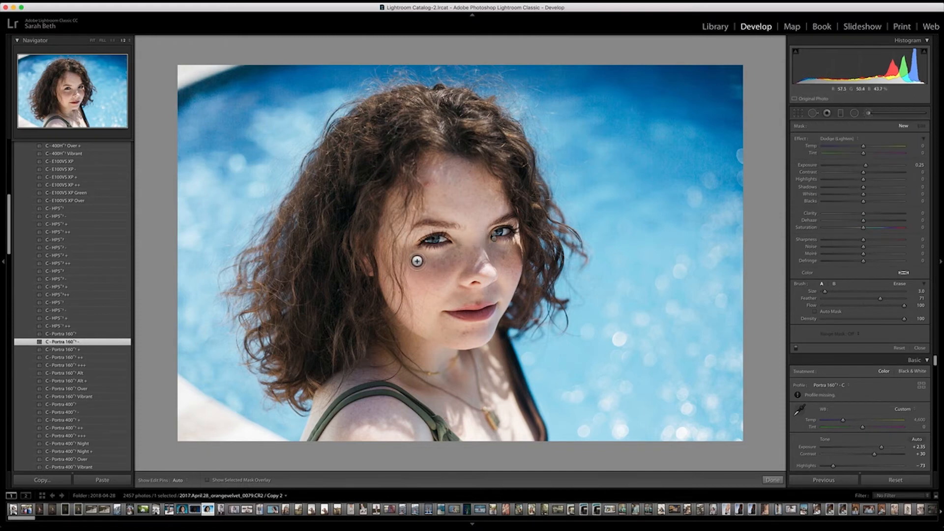
{"action": "key", "text": "bracketright"}
{"action": "key", "text": "bracketright"}
{"action": "key", "text": "bracketright"}
{"action": "key", "text": "bracketright"}
{"action": "key", "text": "bracketright"}
{"action": "key", "text": "bracketright"}
{"action": "key", "text": "bracketleft"}
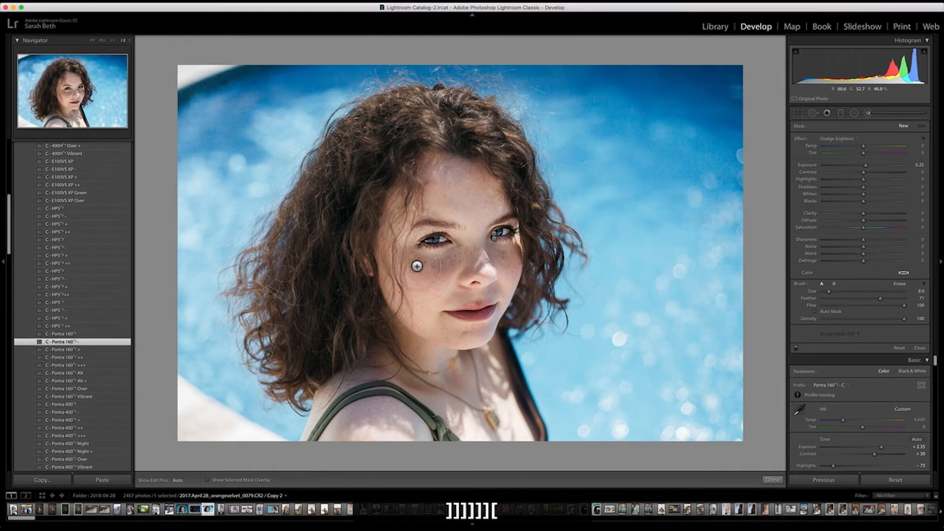
{"action": "mouse_move", "coordinate": [416, 262]}
{"action": "left_mouse_down"}
{"action": "mouse_move", "coordinate": [448, 262]}
{"action": "mouse_move", "coordinate": [440, 271]}
{"action": "mouse_move", "coordinate": [400, 251]}
{"action": "mouse_move", "coordinate": [465, 259]}
{"action": "mouse_move", "coordinate": [516, 251]}
{"action": "mouse_move", "coordinate": [515, 265]}
{"action": "mouse_move", "coordinate": [488, 246]}
{"action": "mouse_move", "coordinate": [514, 276]}
{"action": "left_mouse_up"}
{"action": "key", "text": "h"}
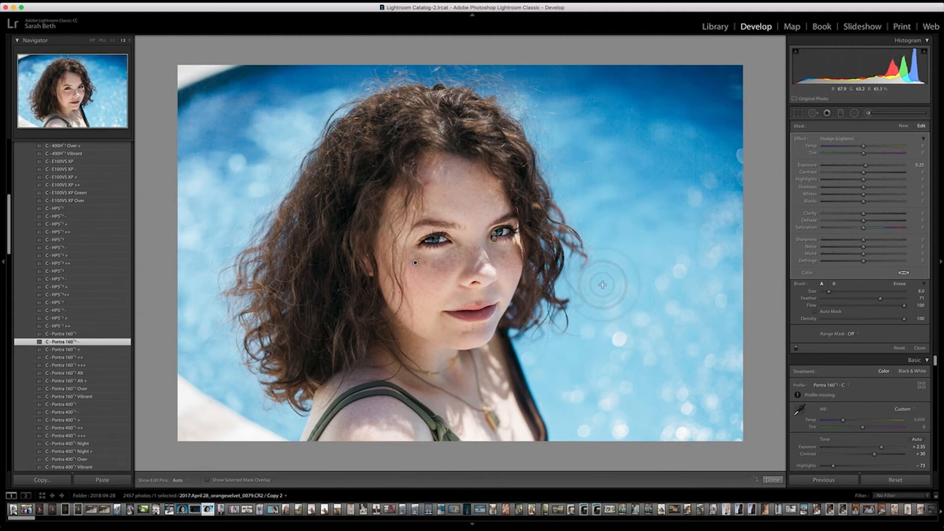
Step: Compare the portrait with the brush adjustments switched off and on
{"action": "left_click", "coordinate": [904, 126]}
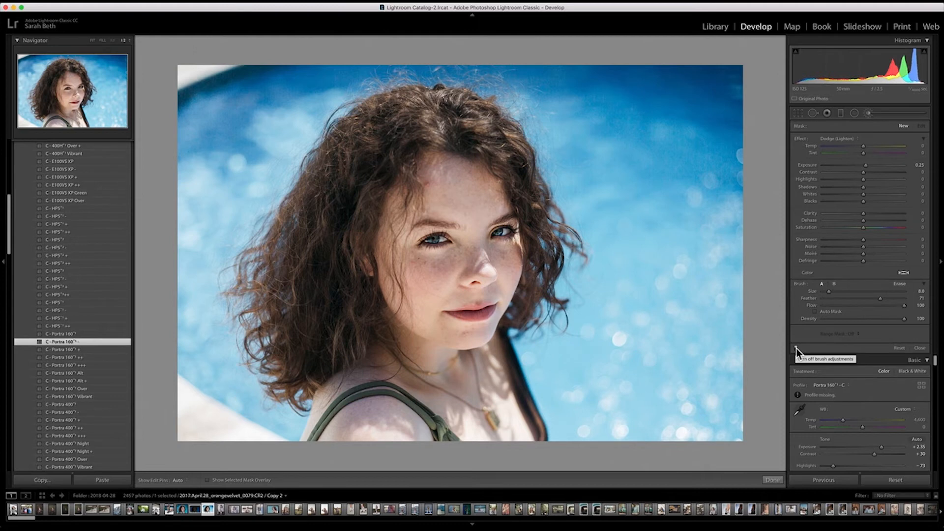
{"action": "left_click", "coordinate": [795, 348]}
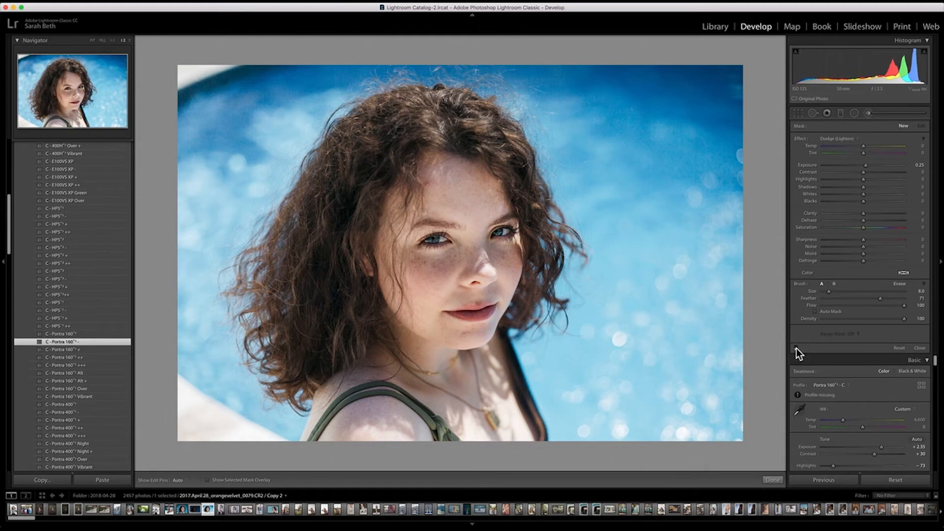
{"action": "left_click", "coordinate": [795, 348]}
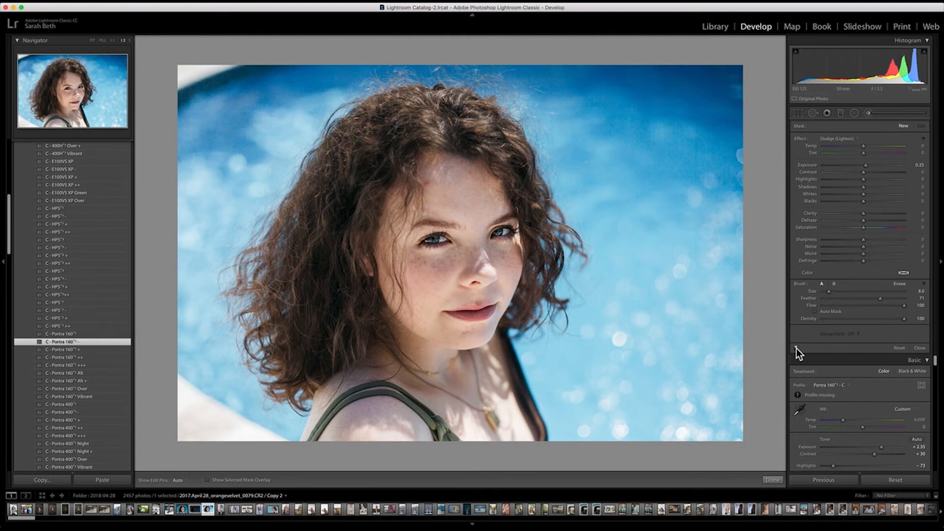
{"action": "left_click", "coordinate": [796, 348]}
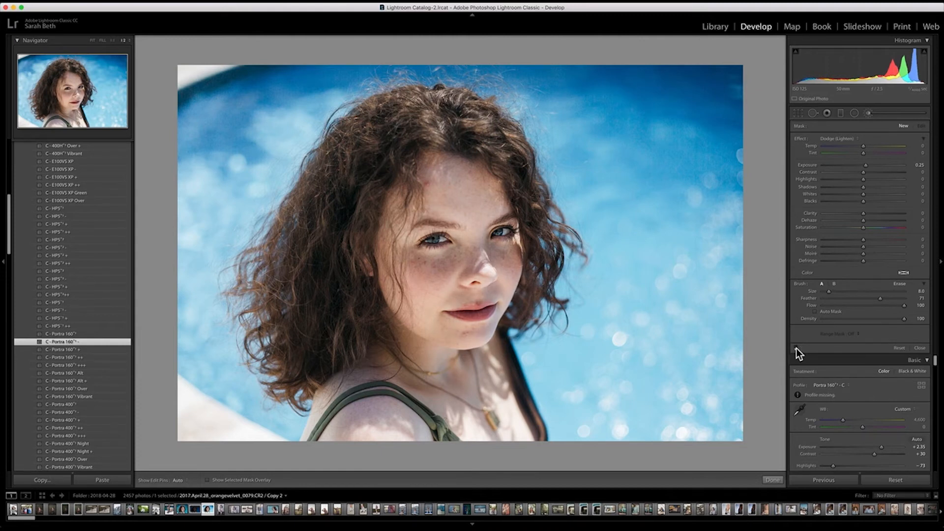
{"action": "left_click", "coordinate": [795, 348]}
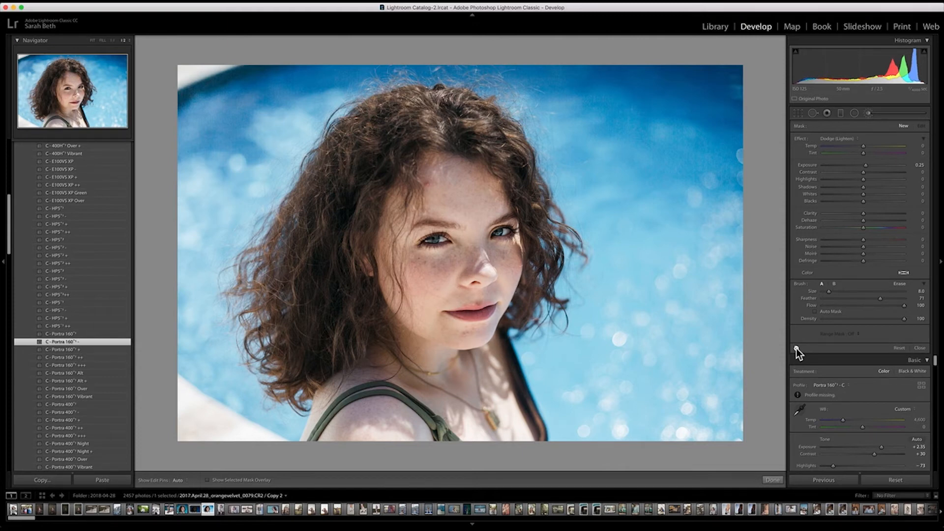
{"action": "left_click", "coordinate": [796, 348]}
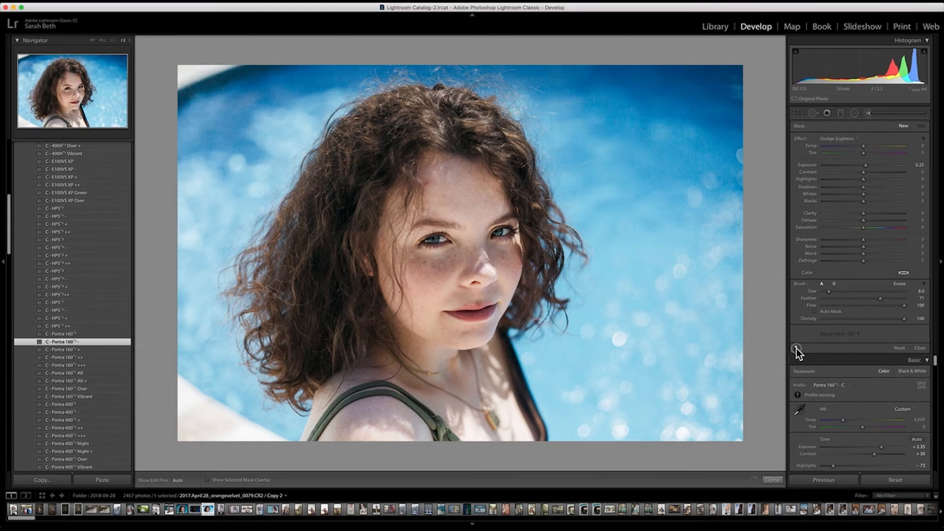
{"action": "key", "text": "q"}
{"action": "key", "text": "super+minus"}
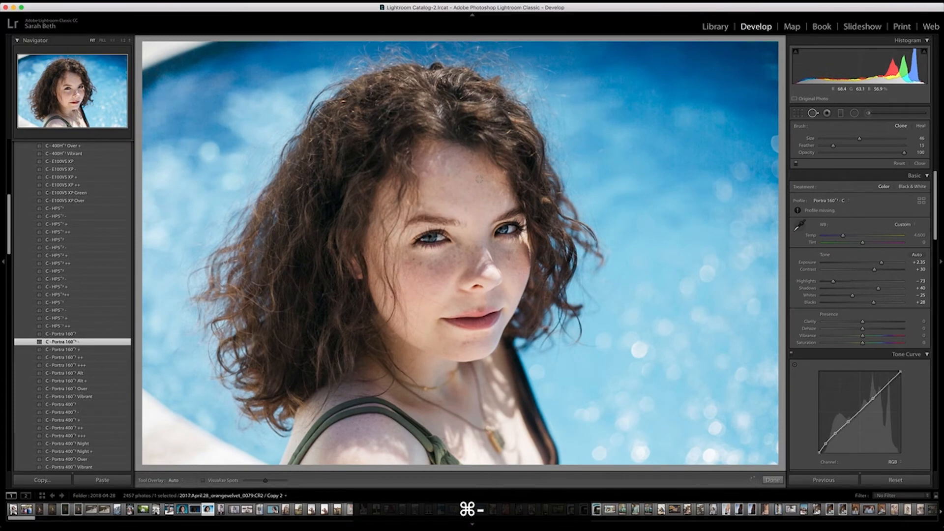
{"action": "key", "text": "super+minus"}
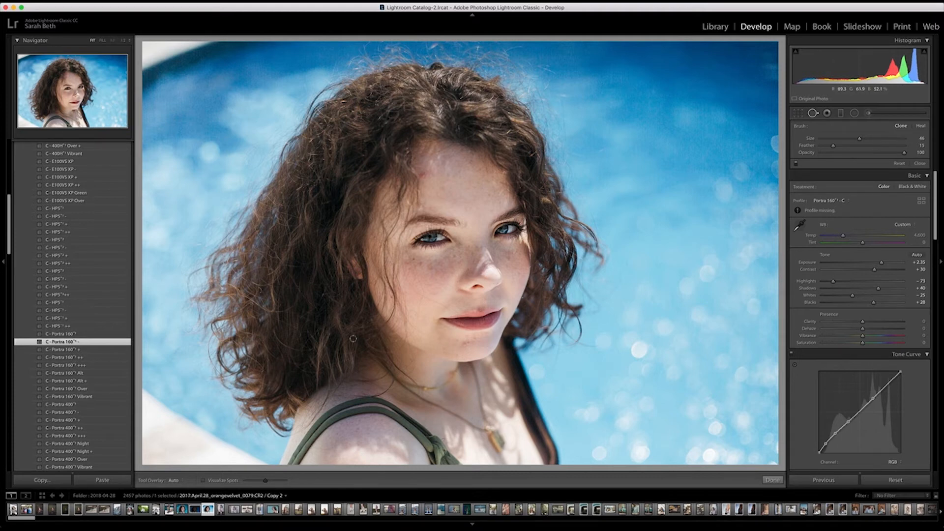
Step: Open the dark photo of the woman in the floral shirt, orangevelvet_0323.CR2 / Copy 2, and apply the C - Portra 160 - preset
{"action": "left_click", "coordinate": [76, 512]}
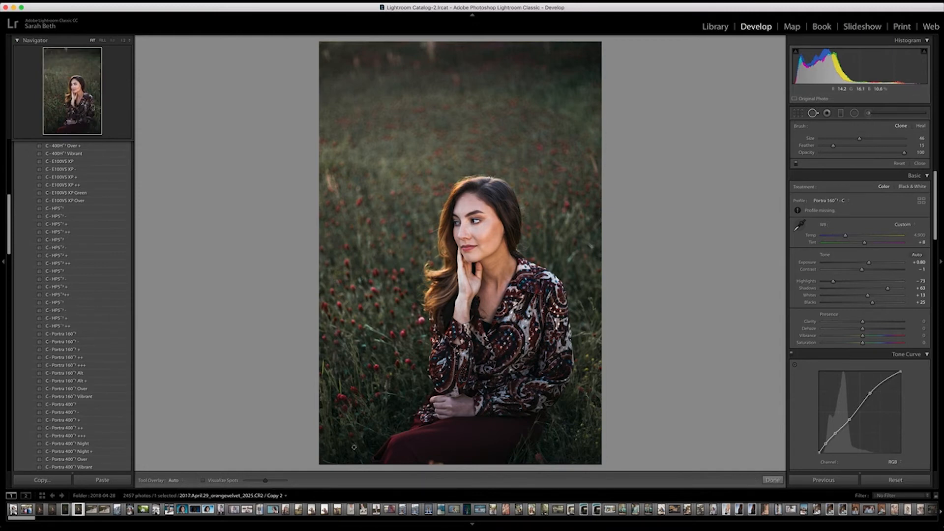
{"action": "left_click", "coordinate": [207, 509]}
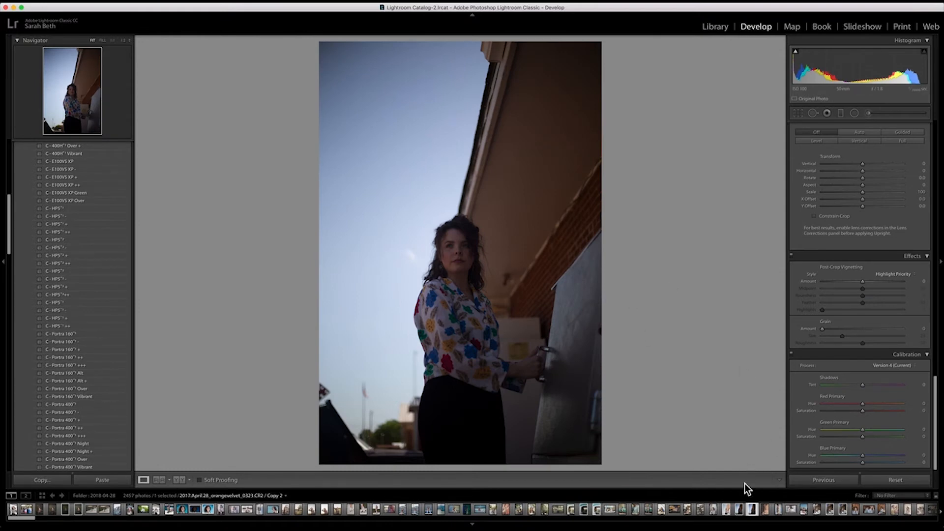
{"action": "right_click", "coordinate": [751, 512]}
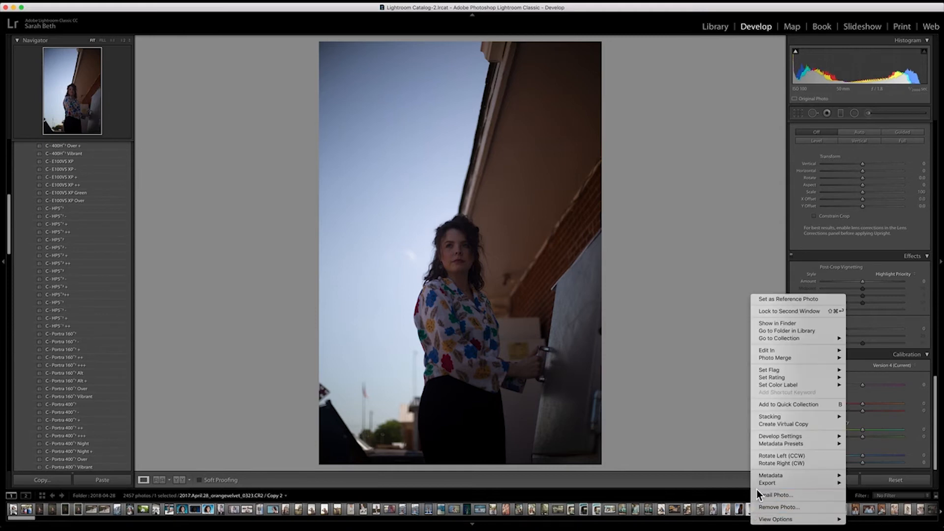
{"action": "left_click", "coordinate": [710, 424]}
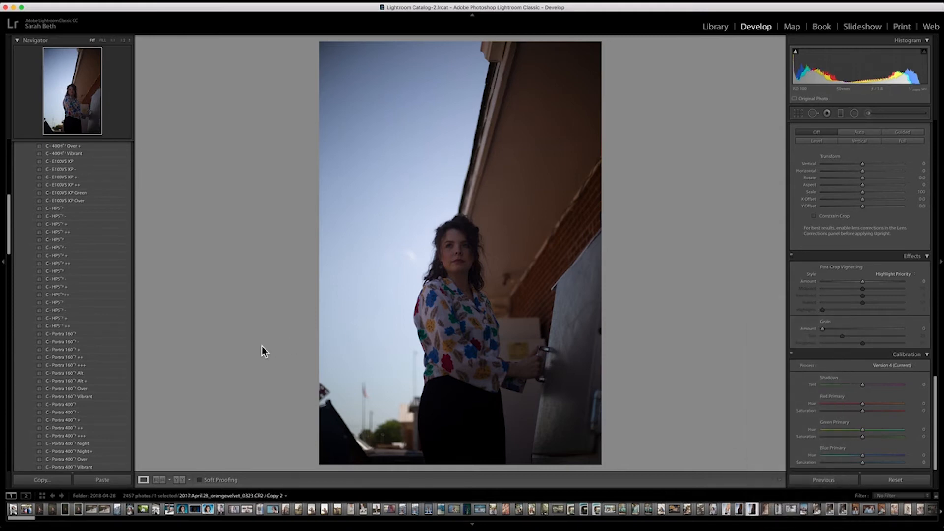
{"action": "left_click", "coordinate": [76, 218]}
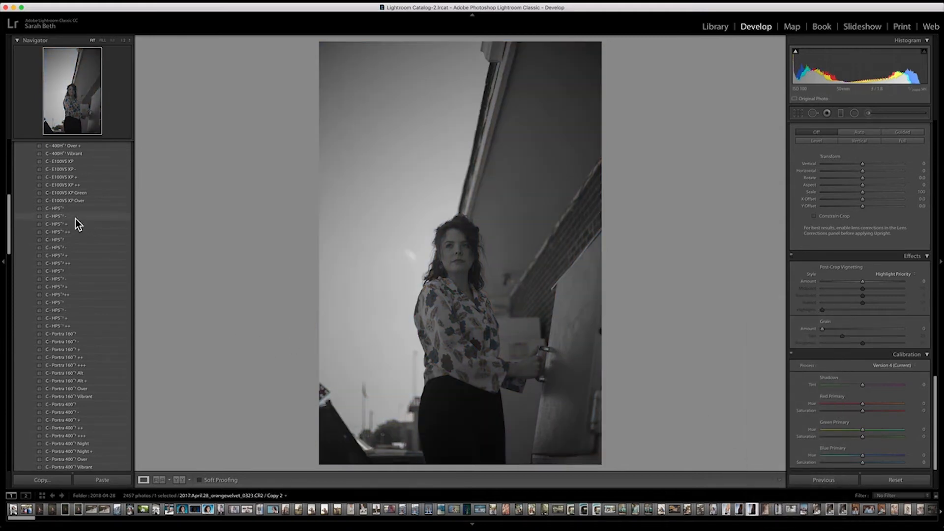
{"action": "left_click", "coordinate": [86, 341]}
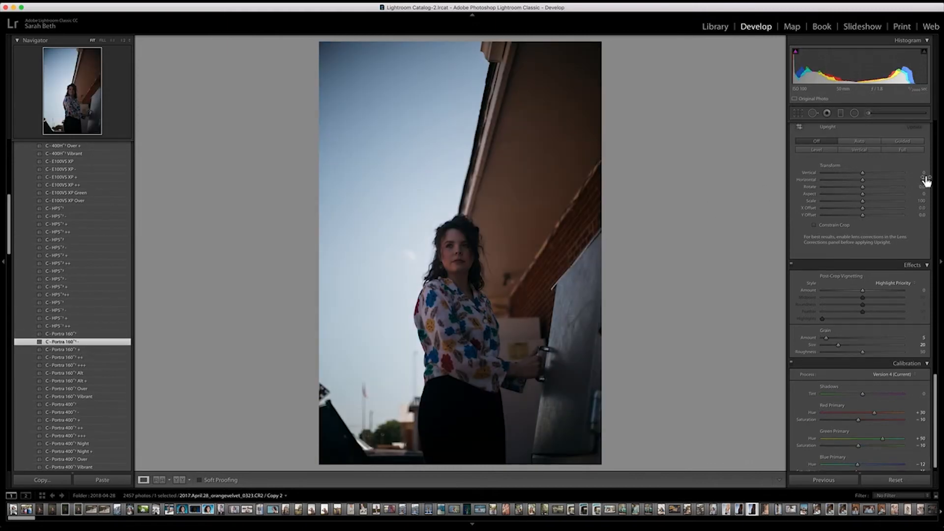
Step: Adjust the basic tones to exposure +1.45, contrast +3, highlights -26, whites -21 and blacks +18
{"action": "scroll", "coordinate": [864, 160], "scroll_direction": "up", "scroll_amount": 15}
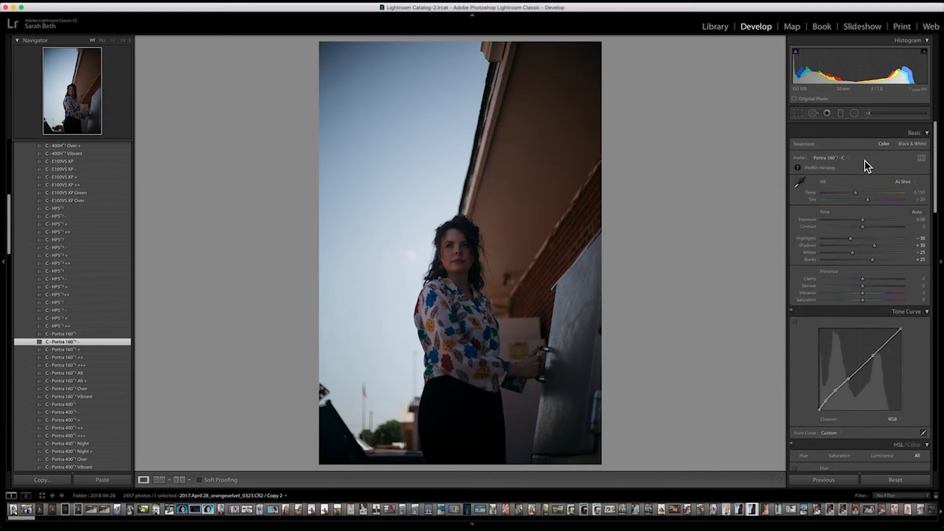
{"action": "left_click_drag", "start_coordinate": [863, 215], "coordinate": [869, 254]}
{"action": "scroll", "coordinate": [869, 254], "scroll_direction": "down", "scroll_amount": 1}
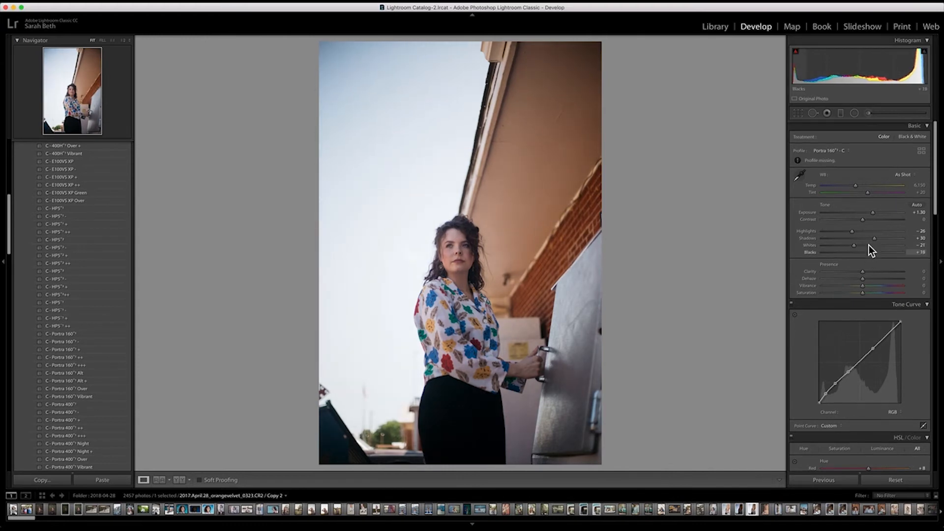
{"action": "left_click_drag", "start_coordinate": [863, 218], "coordinate": [874, 212]}
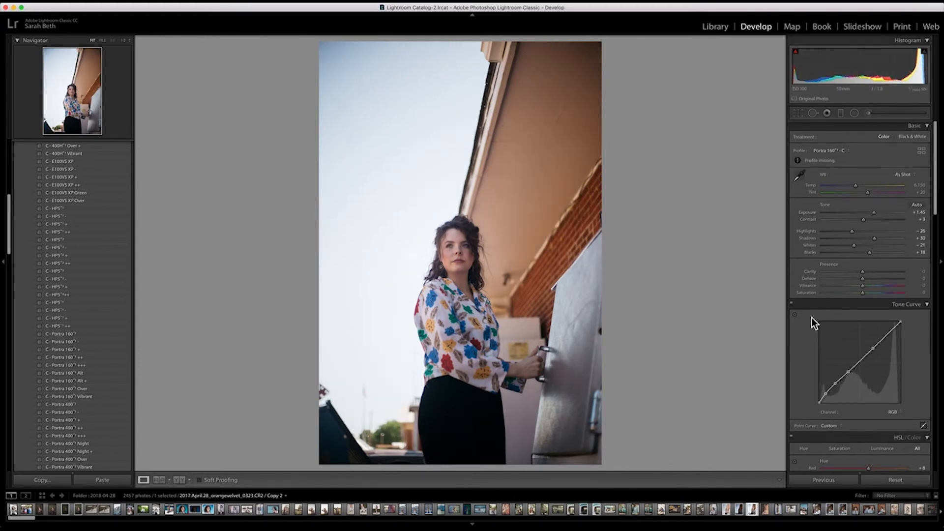
Step: Lower the white end point of the RGB tone curve slightly to soften the brightest highlights
{"action": "scroll", "coordinate": [807, 335], "scroll_direction": "down", "scroll_amount": 3}
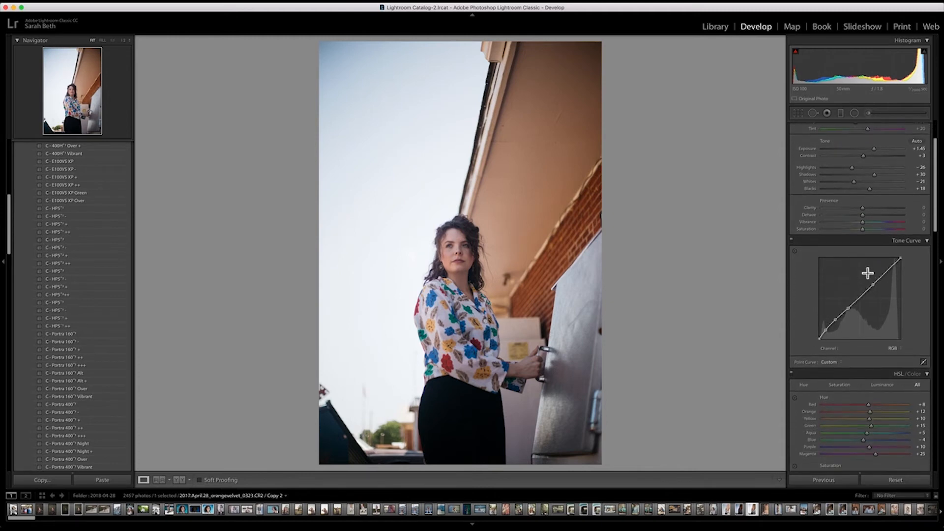
{"action": "left_click_drag", "start_coordinate": [900, 258], "coordinate": [905, 266]}
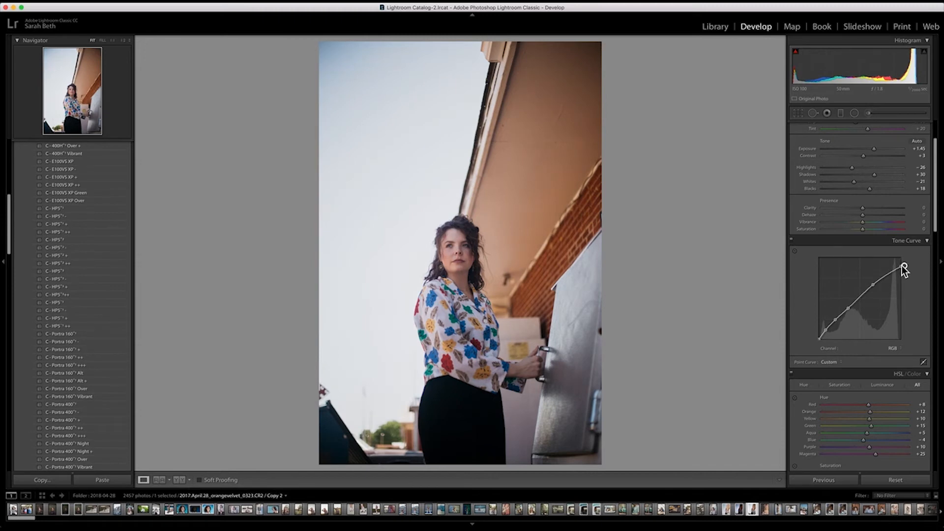
Step: Lower the HSL saturation of the reds to -39 and the oranges to -7
{"action": "scroll", "coordinate": [814, 296], "scroll_direction": "down", "scroll_amount": 6}
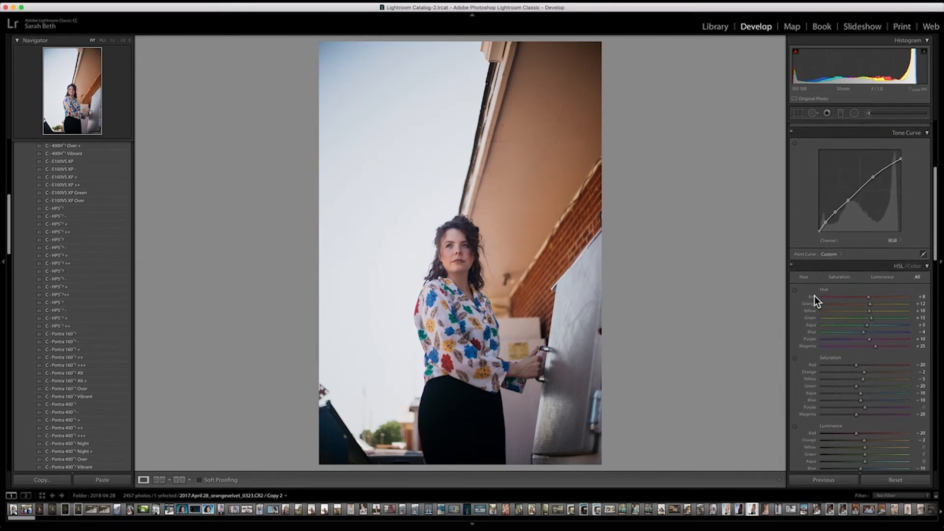
{"action": "scroll", "coordinate": [814, 295], "scroll_direction": "down", "scroll_amount": 2}
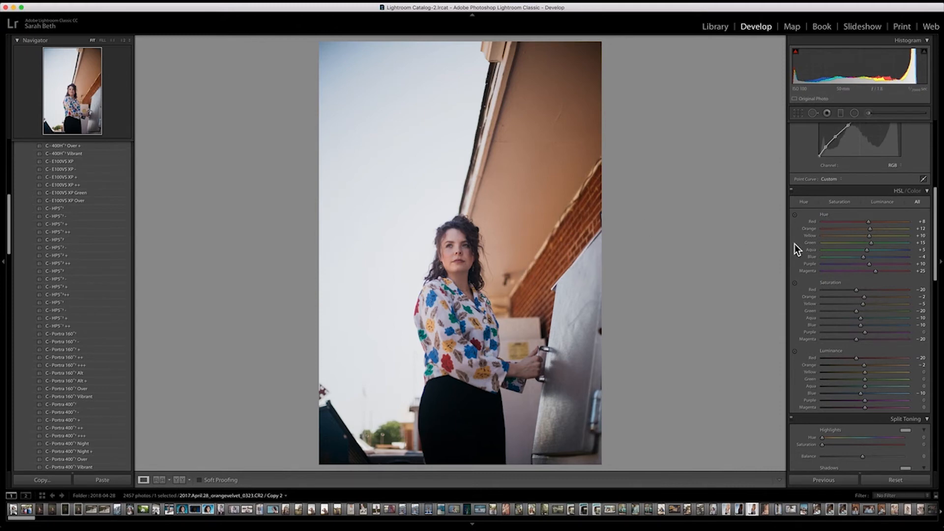
{"action": "scroll", "coordinate": [857, 268], "scroll_direction": "down", "scroll_amount": 1}
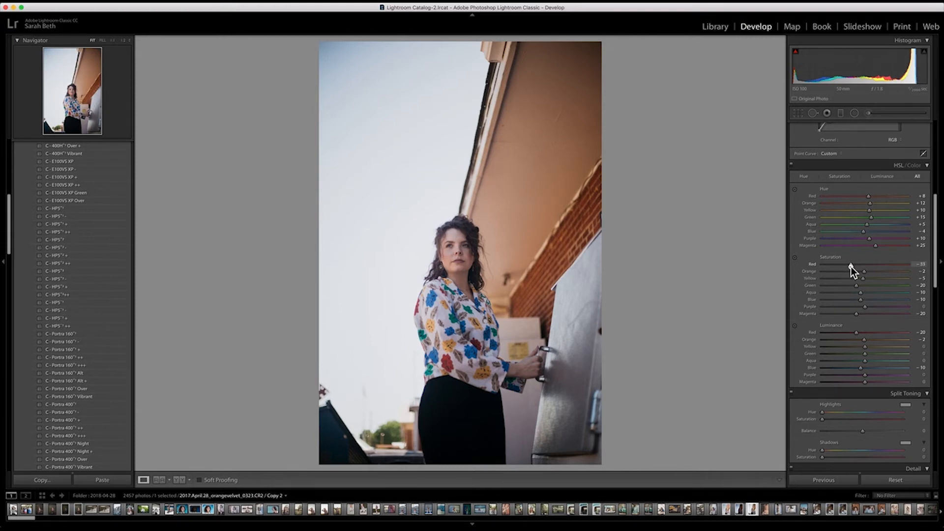
{"action": "left_click_drag", "start_coordinate": [851, 266], "coordinate": [863, 272]}
{"action": "scroll", "coordinate": [848, 267], "scroll_direction": "down", "scroll_amount": 1}
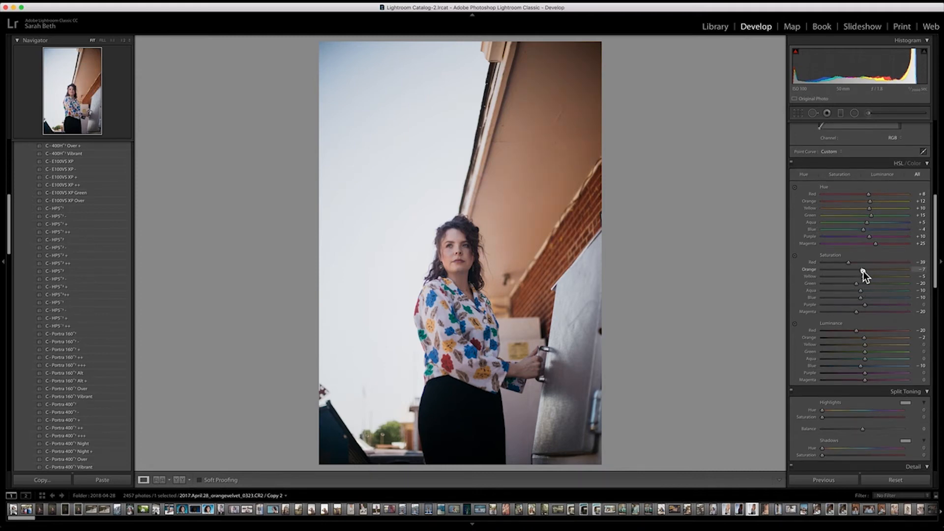
{"action": "scroll", "coordinate": [861, 271], "scroll_direction": "up", "scroll_amount": 1}
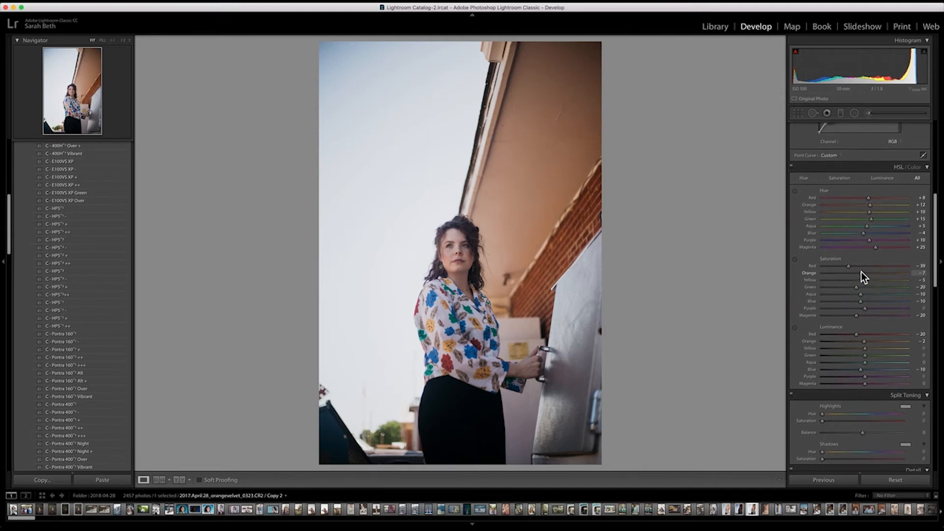
Step: Brighten the skin with the targeted luminance adjustment on the woman's face, setting red to -19 and orange to 0
{"action": "scroll", "coordinate": [861, 271], "scroll_direction": "down", "scroll_amount": 3}
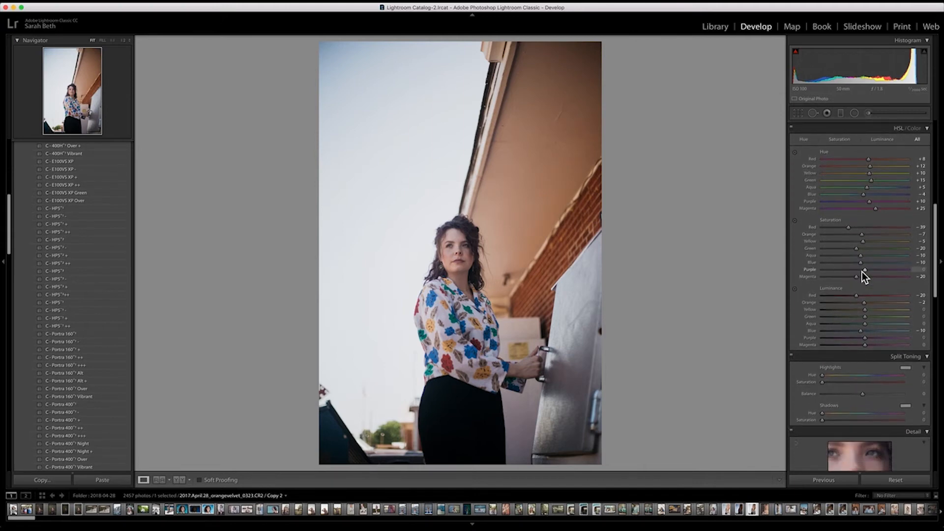
{"action": "scroll", "coordinate": [862, 270], "scroll_direction": "down", "scroll_amount": 2}
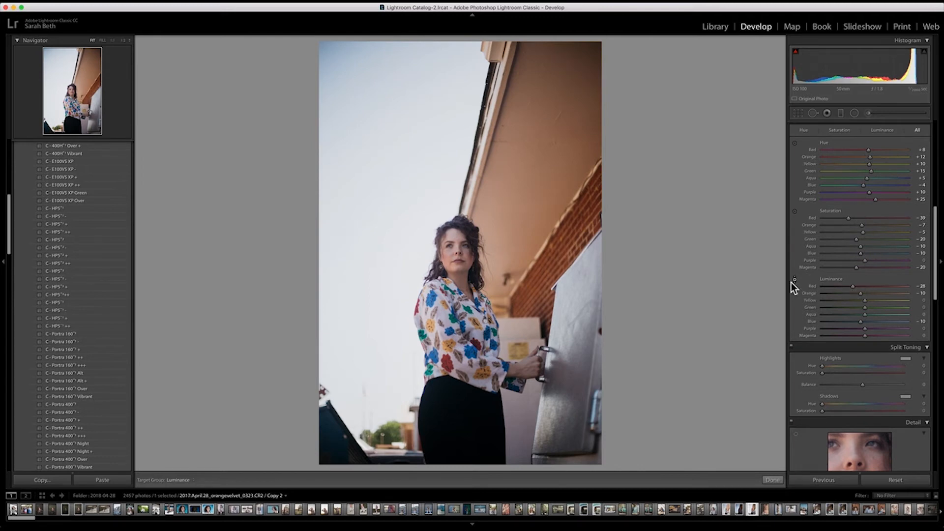
{"action": "left_click_drag", "start_coordinate": [464, 261], "coordinate": [468, 241]}
{"action": "scroll", "coordinate": [809, 216], "scroll_direction": "up", "scroll_amount": 5}
{"action": "scroll", "coordinate": [809, 219], "scroll_direction": "down", "scroll_amount": 5}
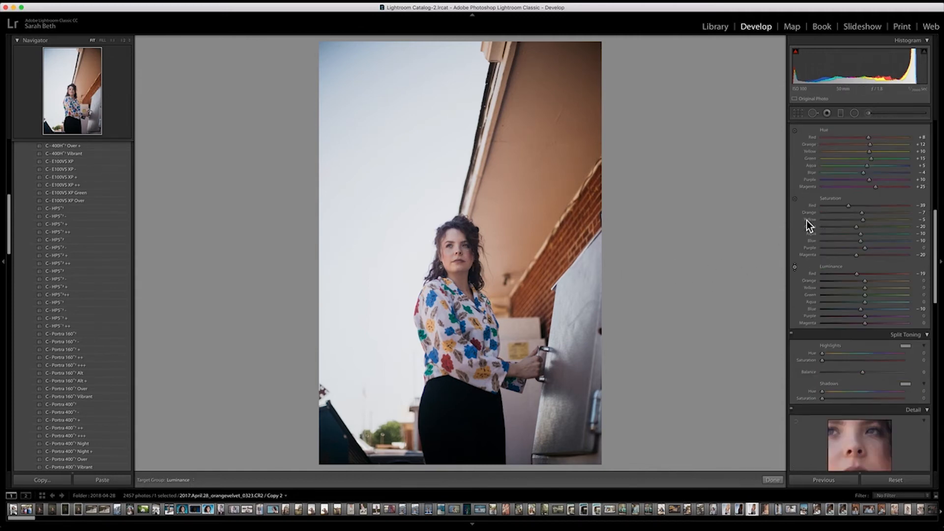
Step: Raise the black end point, midtone and upper points of the RGB tone curve, and compare the photo with its unedited version
{"action": "scroll", "coordinate": [808, 224], "scroll_direction": "up", "scroll_amount": 3}
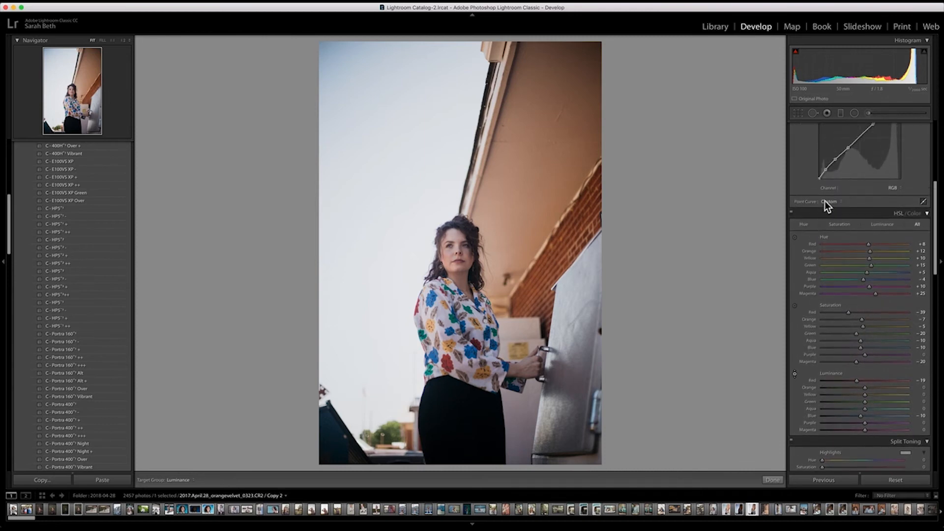
{"action": "mouse_move", "coordinate": [819, 176]}
{"action": "left_mouse_down"}
{"action": "mouse_move", "coordinate": [812, 186]}
{"action": "mouse_move", "coordinate": [808, 173]}
{"action": "left_mouse_up"}
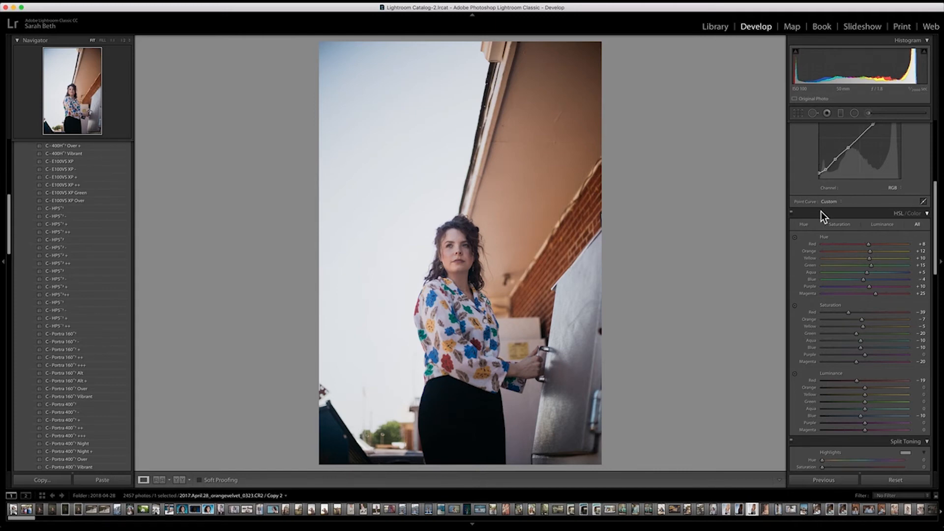
{"action": "scroll", "coordinate": [821, 211], "scroll_direction": "up", "scroll_amount": 5}
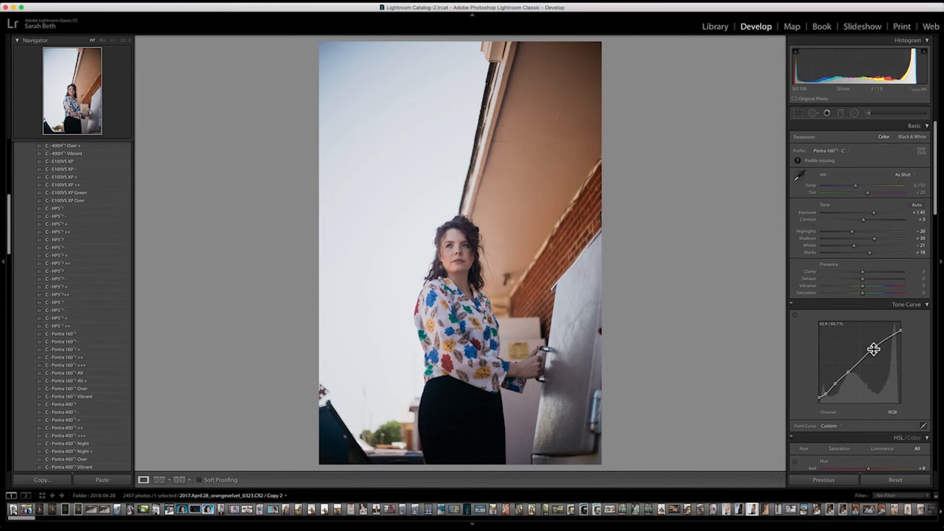
{"action": "left_click_drag", "start_coordinate": [874, 350], "coordinate": [852, 373]}
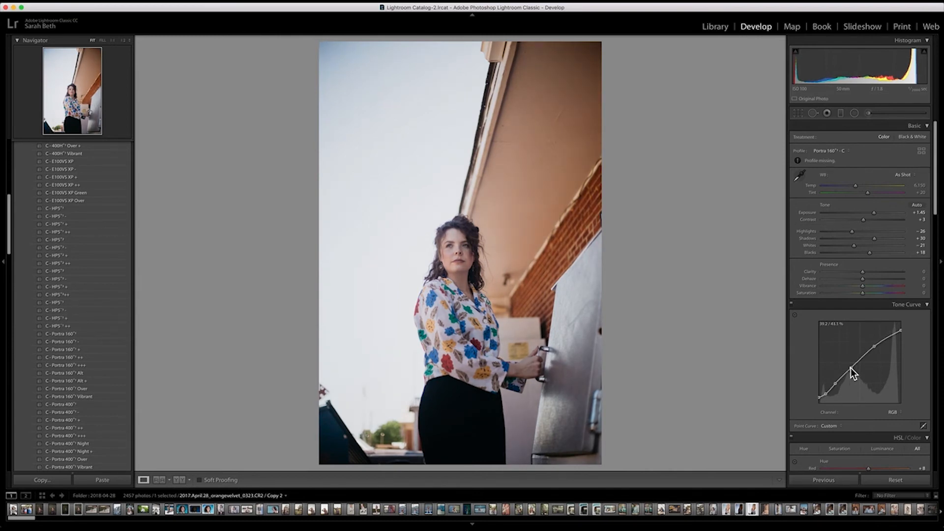
{"action": "key", "text": "backslash"}
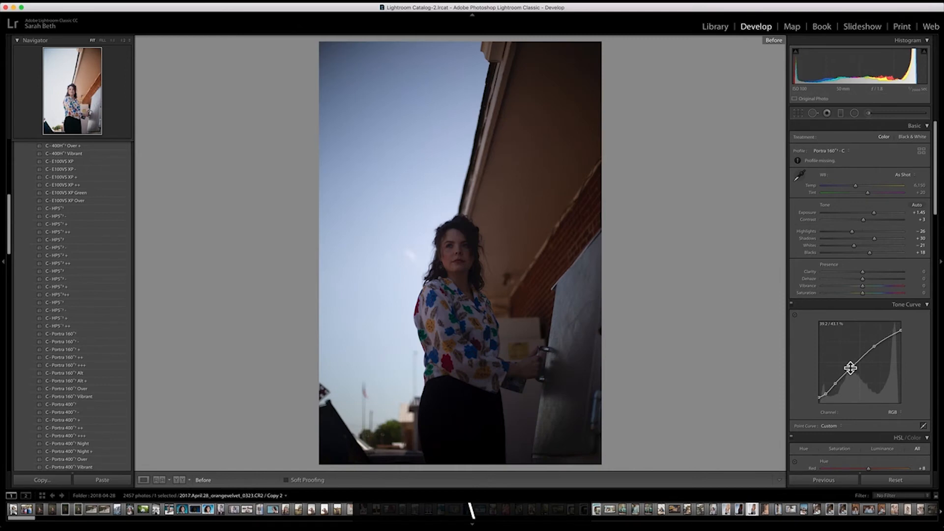
{"action": "key", "text": "backslash"}
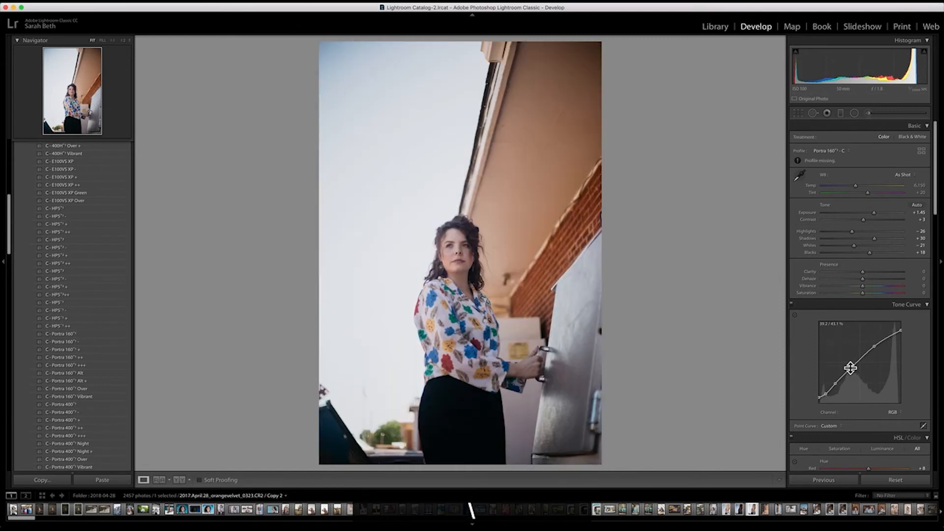
Step: Try a graduated filter across the photo from its right side with the Dodge (Lighten) effect and a slightly higher exposure
{"action": "left_click", "coordinate": [841, 113]}
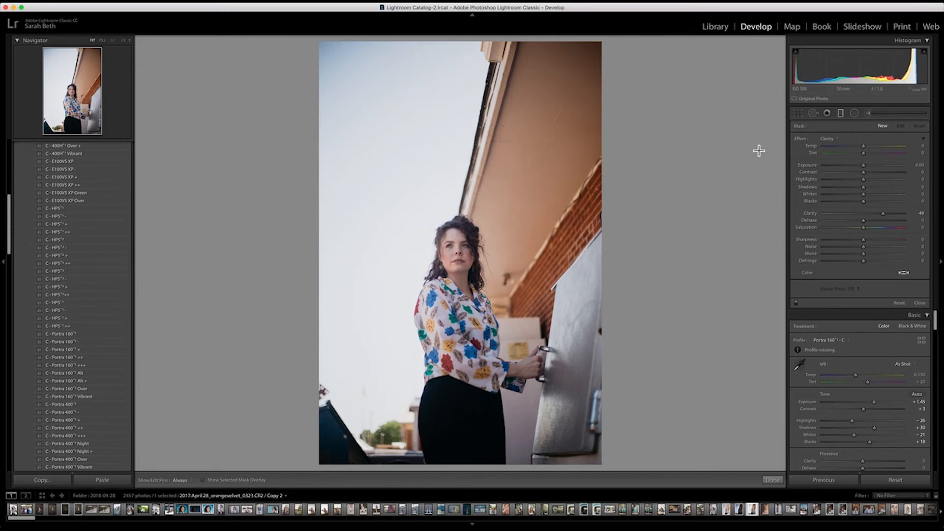
{"action": "left_click_drag", "start_coordinate": [641, 365], "coordinate": [324, 298]}
{"action": "left_click", "coordinate": [829, 139]}
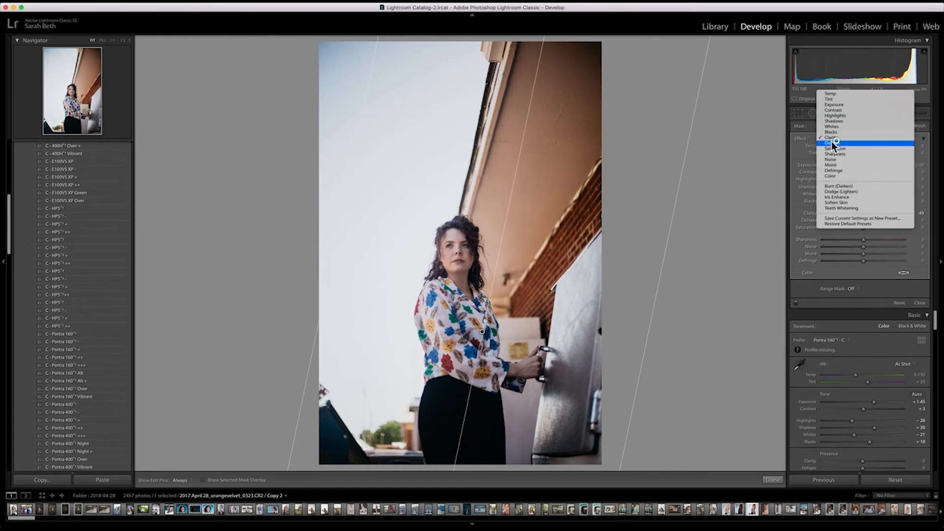
{"action": "left_click", "coordinate": [836, 191]}
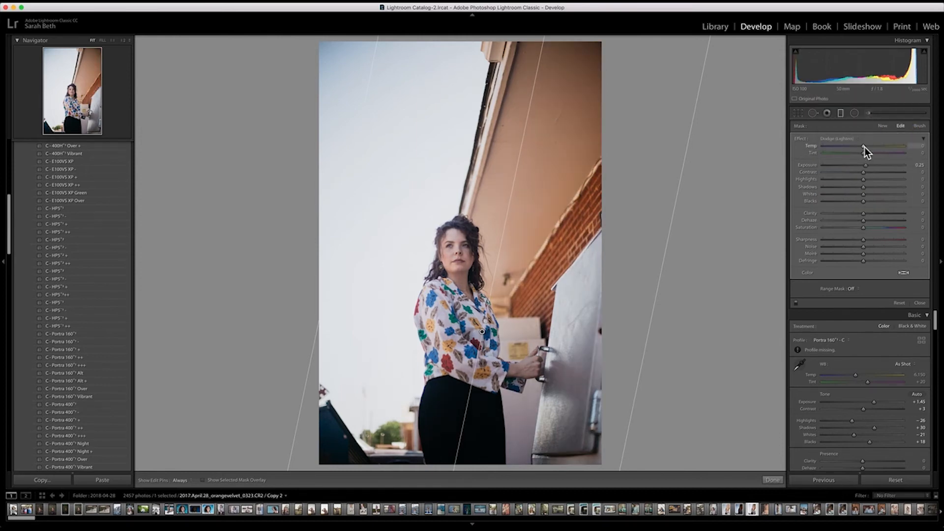
{"action": "left_click_drag", "start_coordinate": [865, 164], "coordinate": [867, 164]}
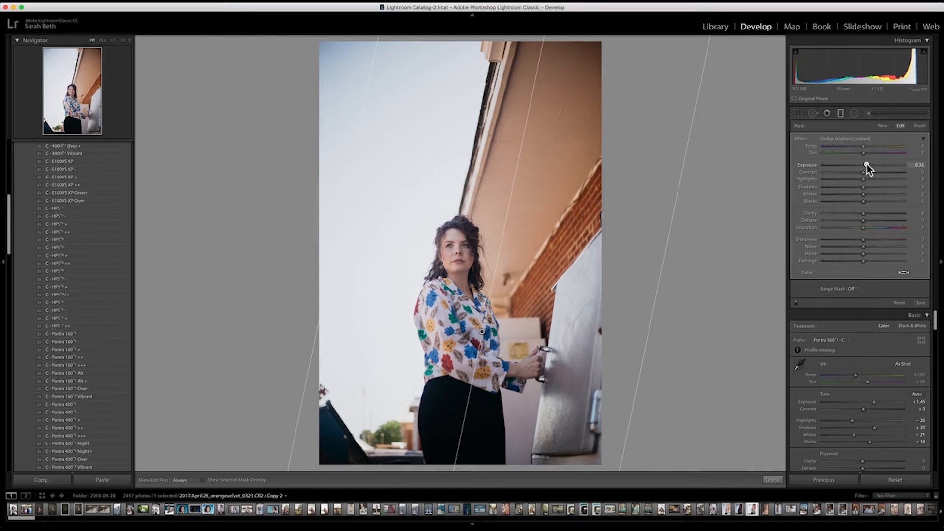
{"action": "left_click", "coordinate": [839, 113]}
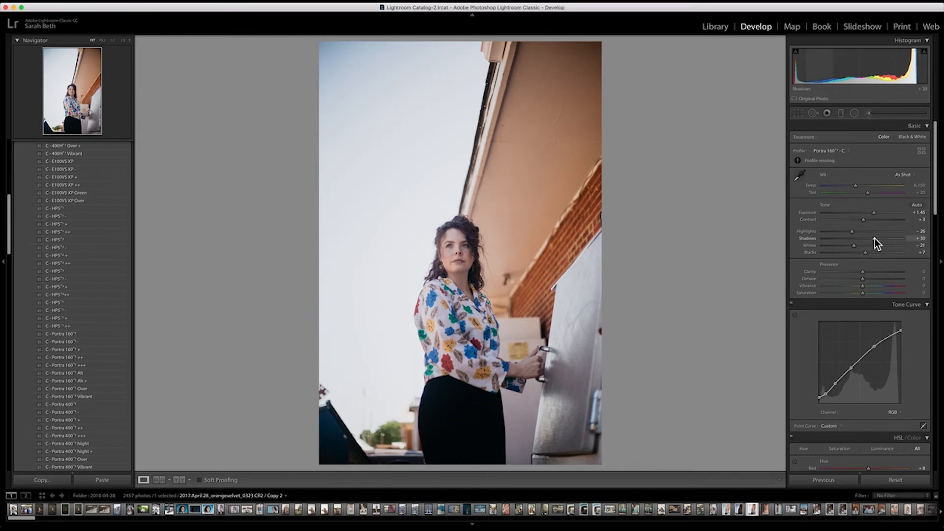
Step: Lower the basic shadows to +26 and the blacks to +7
{"action": "left_click_drag", "start_coordinate": [874, 239], "coordinate": [872, 238]}
{"action": "left_click", "coordinate": [840, 113]}
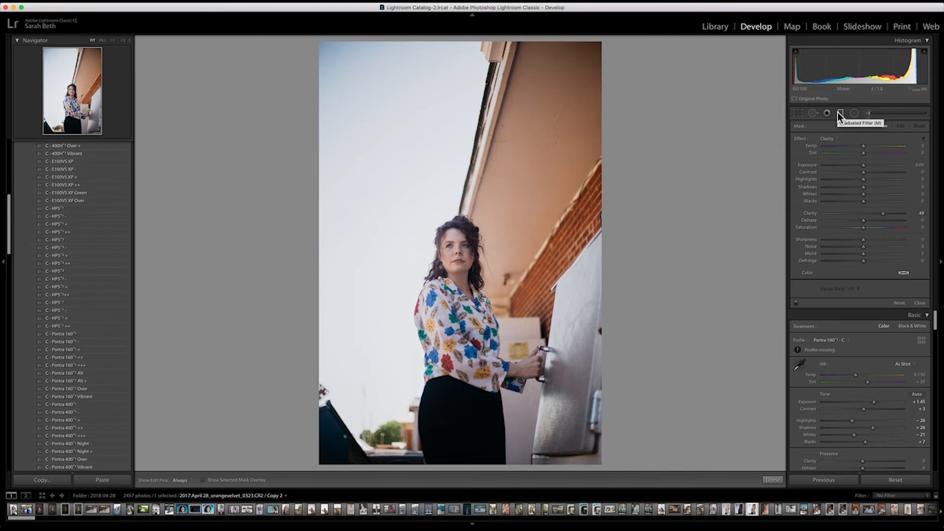
Step: Paint the whole sky with a size 12 adjustment brush using the Dehaze effect at 25, checking coverage with the mask overlay
{"action": "left_click", "coordinate": [880, 113]}
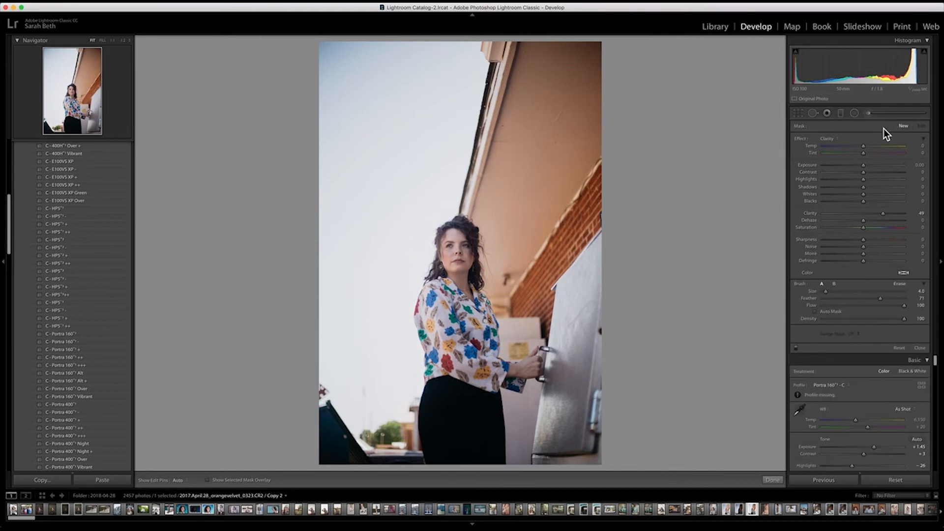
{"action": "left_click", "coordinate": [822, 138]}
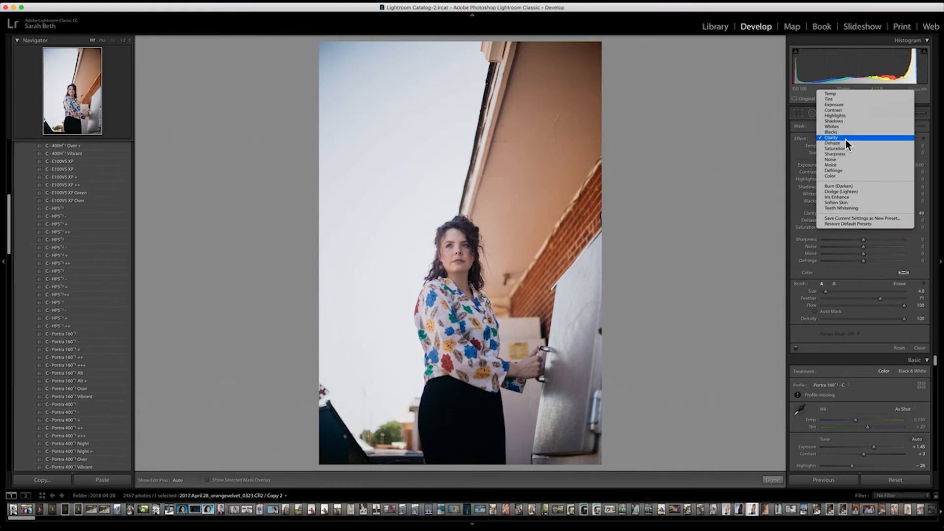
{"action": "left_click", "coordinate": [844, 143]}
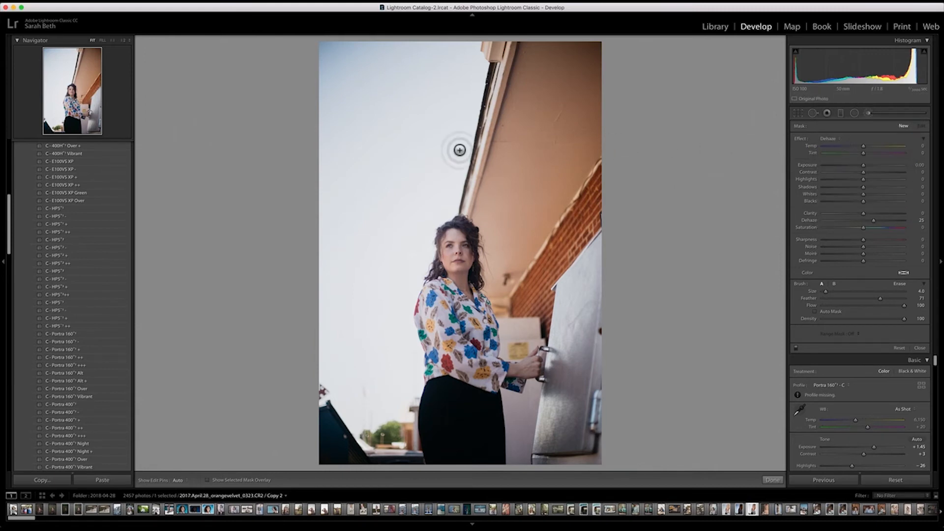
{"action": "key", "text": "bracketright"}
{"action": "key", "text": "bracketright"}
{"action": "key", "text": "bracketright"}
{"action": "key", "text": "bracketright"}
{"action": "key", "text": "bracketright"}
{"action": "key", "text": "bracketright"}
{"action": "key", "text": "bracketright"}
{"action": "key", "text": "bracketright"}
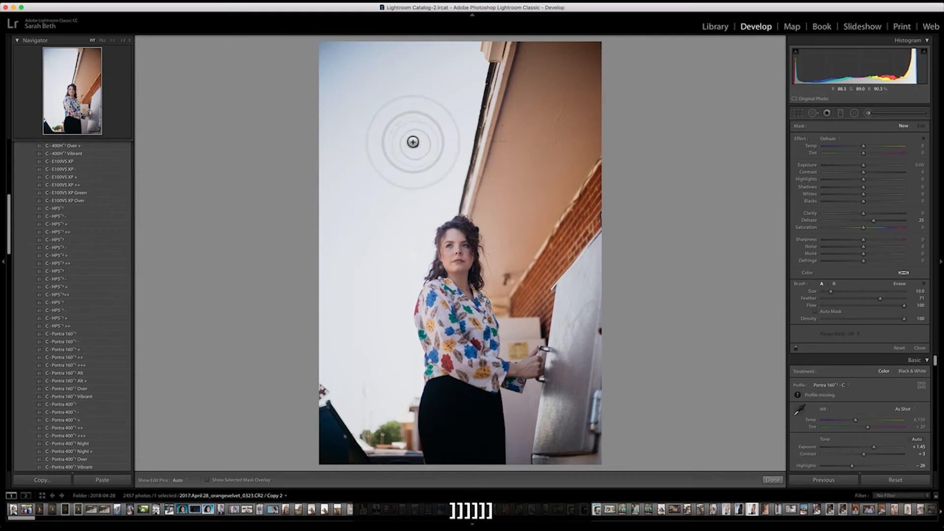
{"action": "mouse_move", "coordinate": [322, 113]}
{"action": "left_mouse_down"}
{"action": "mouse_move", "coordinate": [355, 52]}
{"action": "mouse_move", "coordinate": [351, 128]}
{"action": "mouse_move", "coordinate": [396, 57]}
{"action": "mouse_move", "coordinate": [397, 148]}
{"action": "mouse_move", "coordinate": [441, 24]}
{"action": "mouse_move", "coordinate": [440, 118]}
{"action": "mouse_move", "coordinate": [466, 50]}
{"action": "mouse_move", "coordinate": [442, 197]}
{"action": "mouse_move", "coordinate": [408, 130]}
{"action": "mouse_move", "coordinate": [308, 253]}
{"action": "mouse_move", "coordinate": [339, 227]}
{"action": "mouse_move", "coordinate": [402, 219]}
{"action": "mouse_move", "coordinate": [396, 351]}
{"action": "mouse_move", "coordinate": [386, 400]}
{"action": "mouse_move", "coordinate": [364, 410]}
{"action": "mouse_move", "coordinate": [314, 286]}
{"action": "mouse_move", "coordinate": [352, 294]}
{"action": "mouse_move", "coordinate": [392, 353]}
{"action": "mouse_move", "coordinate": [382, 373]}
{"action": "mouse_move", "coordinate": [398, 188]}
{"action": "left_mouse_up"}
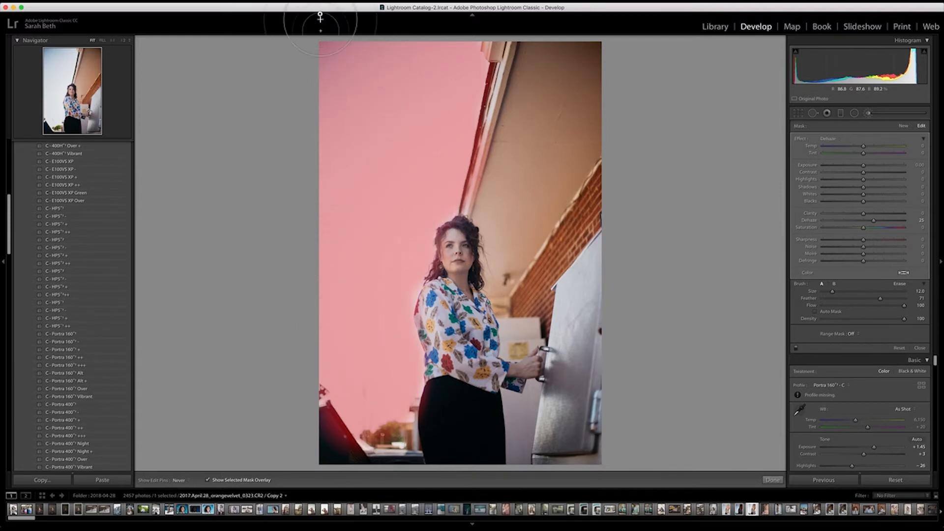
{"action": "key", "text": "h"}
{"action": "key", "text": "o"}
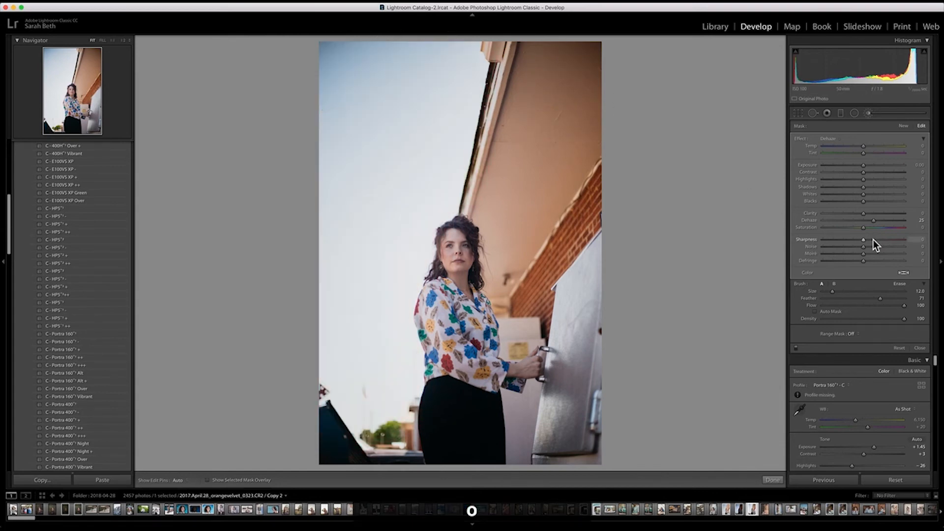
Step: Add a blue colour tint to the sky brush adjustment and fine-tune its saturation
{"action": "left_click", "coordinate": [904, 273]}
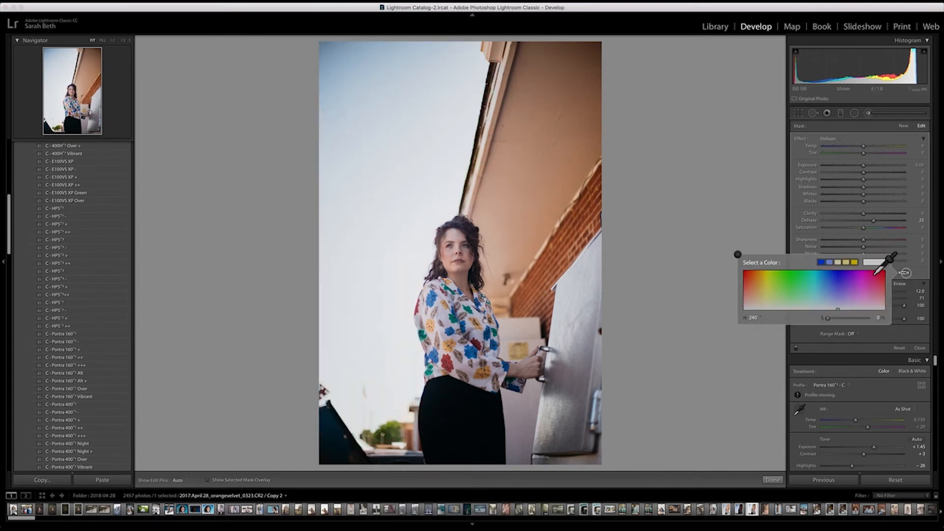
{"action": "left_click", "coordinate": [832, 262]}
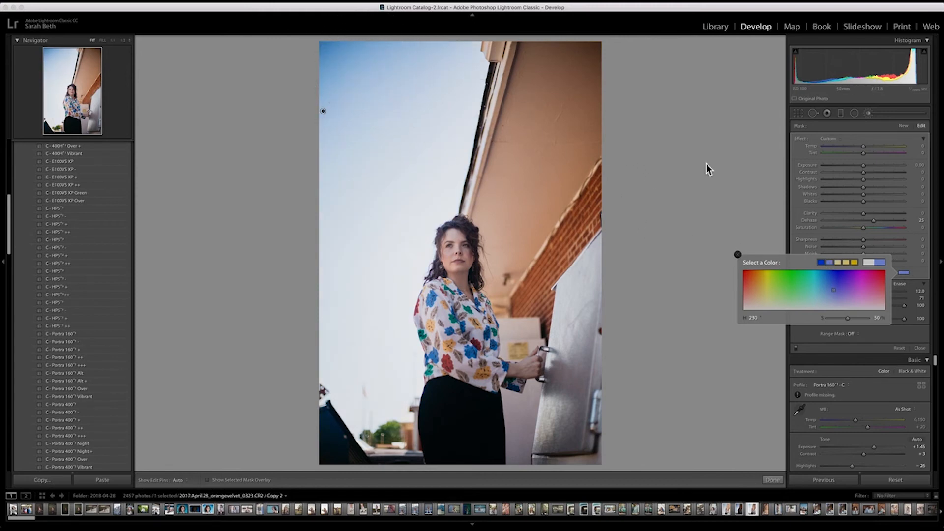
{"action": "mouse_move", "coordinate": [834, 289]}
{"action": "left_mouse_down"}
{"action": "mouse_move", "coordinate": [863, 320]}
{"action": "mouse_move", "coordinate": [809, 318]}
{"action": "mouse_move", "coordinate": [851, 320]}
{"action": "left_mouse_up"}
{"action": "left_click", "coordinate": [737, 255]}
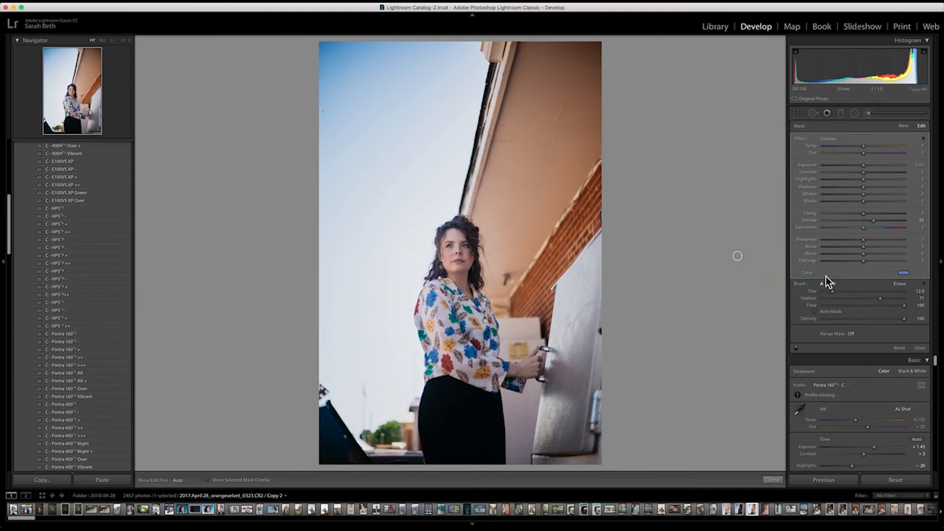
Step: Compare the sky with the brush adjustment switched off and on
{"action": "left_click", "coordinate": [797, 348]}
{"action": "left_click", "coordinate": [797, 349]}
{"action": "left_click", "coordinate": [797, 349]}
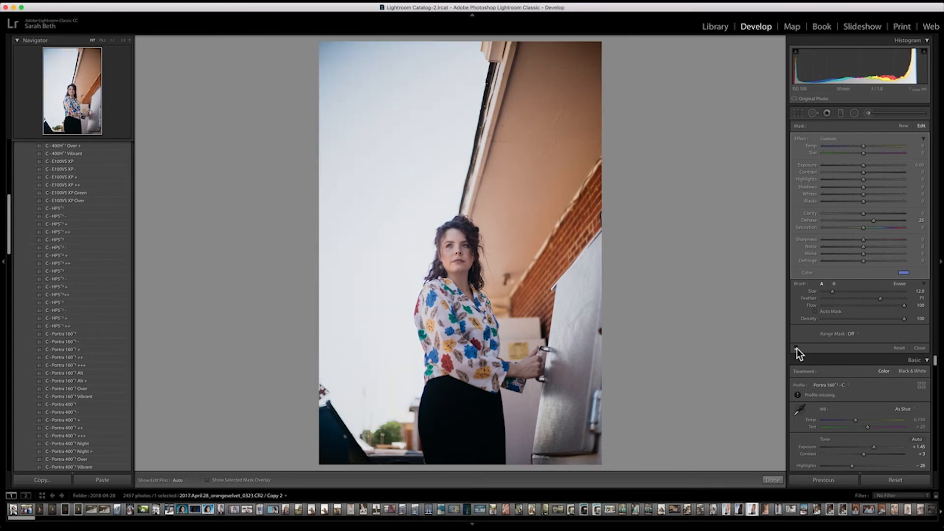
{"action": "left_click", "coordinate": [797, 349]}
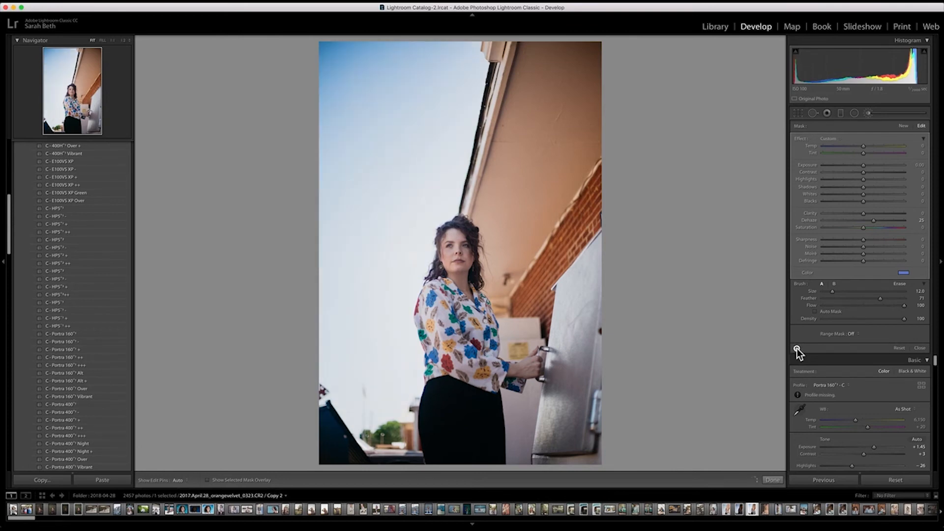
{"action": "left_click", "coordinate": [797, 349]}
{"action": "left_click", "coordinate": [797, 349]}
Step: Erase the sky brush mask along the building's roof edge down to the woman's hair with a size 8 eraser
{"action": "left_click", "coordinate": [899, 283]}
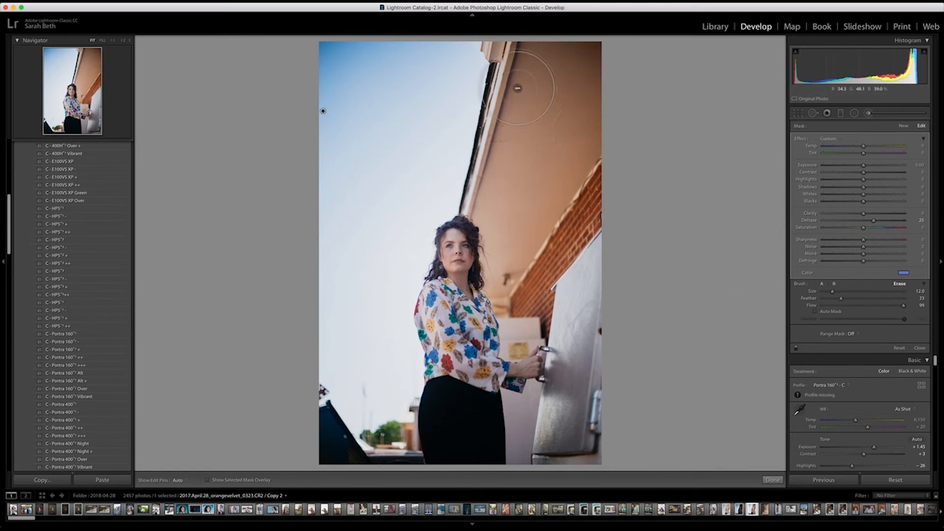
{"action": "key", "text": "h"}
{"action": "key", "text": "bracketleft"}
{"action": "key", "text": "bracketleft"}
{"action": "key", "text": "bracketleft"}
{"action": "key", "text": "bracketleft"}
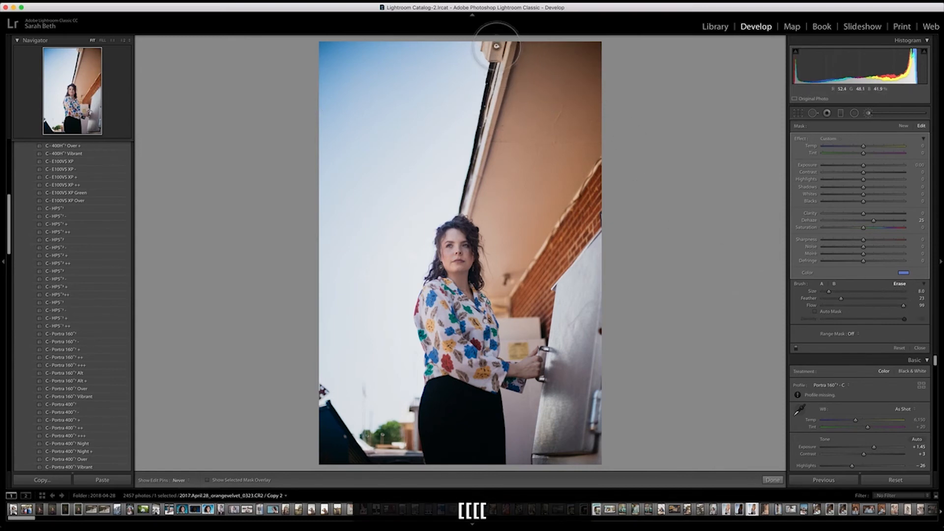
{"action": "mouse_move", "coordinate": [496, 101]}
{"action": "left_mouse_down"}
{"action": "mouse_move", "coordinate": [484, 167]}
{"action": "mouse_move", "coordinate": [500, 67]}
{"action": "mouse_move", "coordinate": [495, 109]}
{"action": "left_mouse_up"}
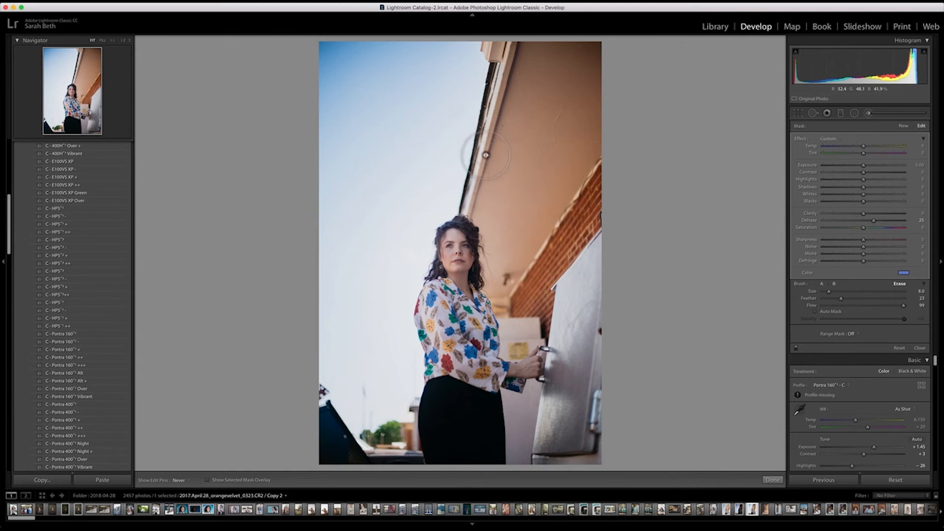
{"action": "left_click_drag", "start_coordinate": [474, 191], "coordinate": [467, 241]}
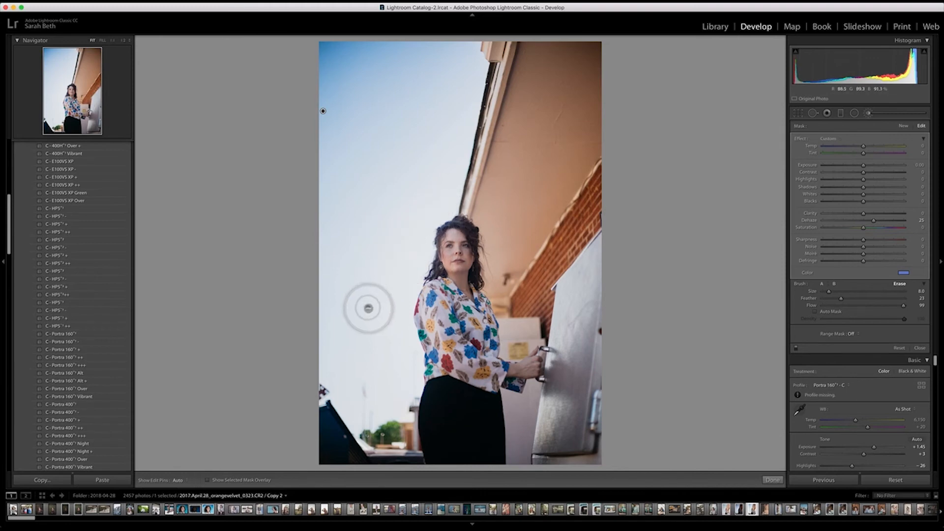
Step: Finish the sky brush adjustment and raise the photo's overall Exposure to +1.50
{"action": "key", "text": "h"}
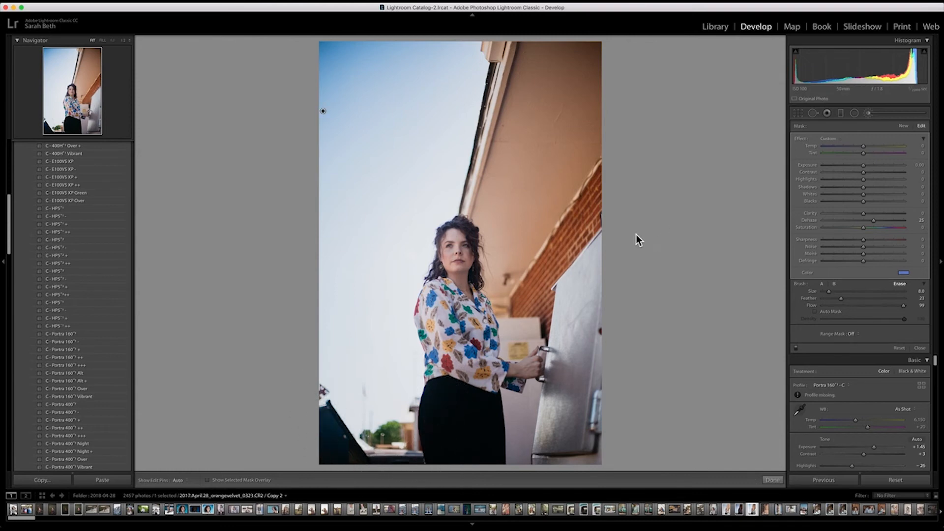
{"action": "left_click", "coordinate": [892, 115]}
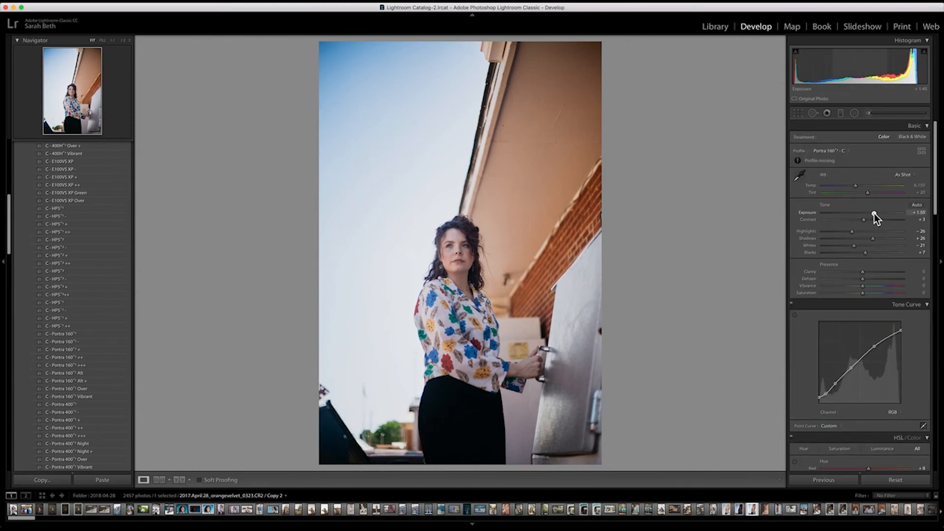
Step: Set the sharpening Masking to 82 and enable lens profile corrections with Vignetting at 51
{"action": "scroll", "coordinate": [839, 257], "scroll_direction": "down", "scroll_amount": 10}
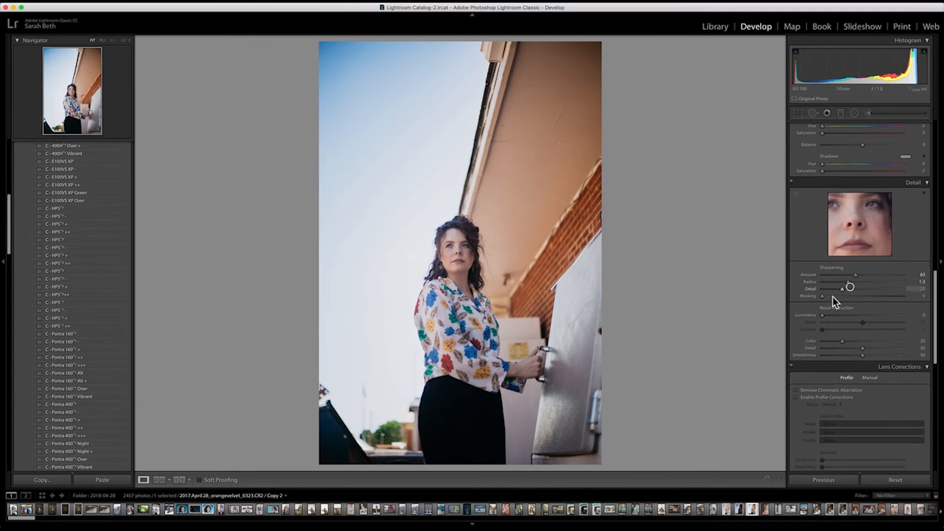
{"action": "left_click_drag", "start_coordinate": [833, 296], "coordinate": [888, 302]}
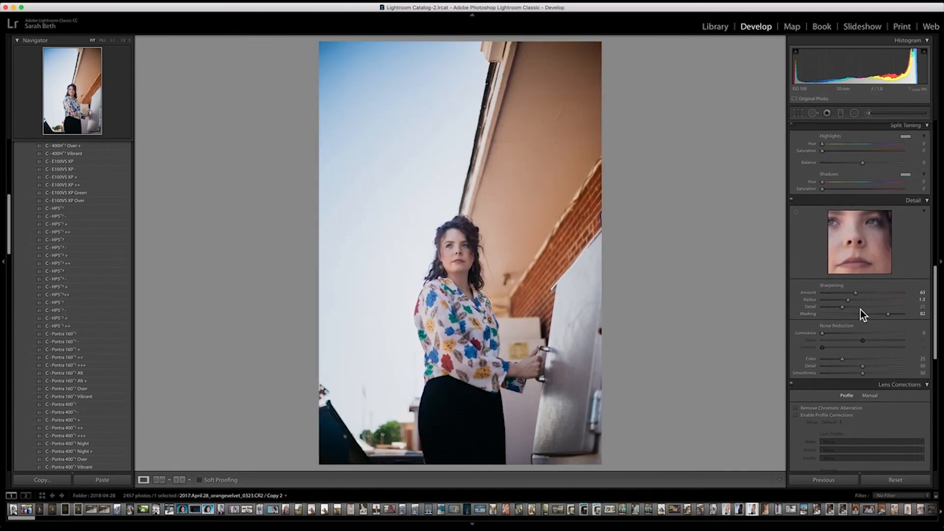
{"action": "scroll", "coordinate": [839, 347], "scroll_direction": "down", "scroll_amount": 3}
{"action": "left_click", "coordinate": [833, 356]}
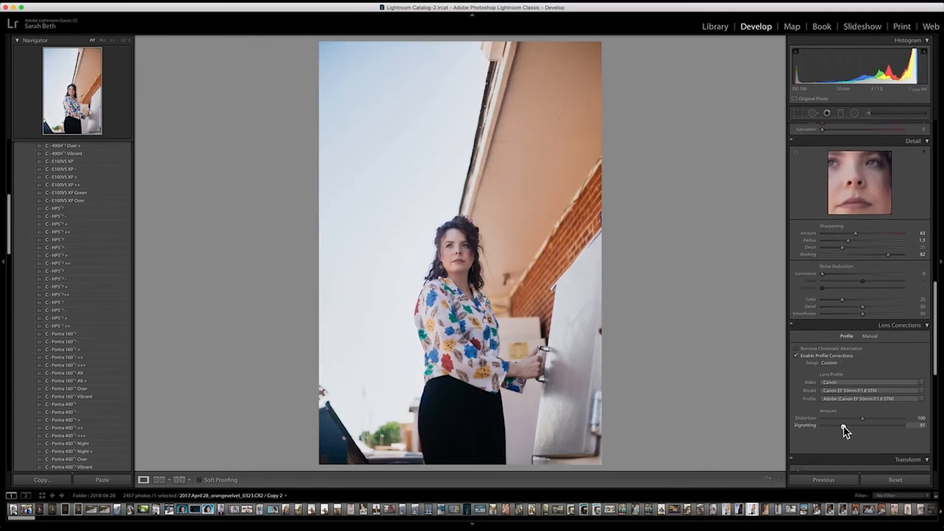
Step: Paint both of the woman's irises with a size 1 adjustment brush using the Iris Enhance effect
{"action": "scroll", "coordinate": [831, 393], "scroll_direction": "up", "scroll_amount": 12}
{"action": "key", "text": "super+equal"}
{"action": "key", "text": "super+equal"}
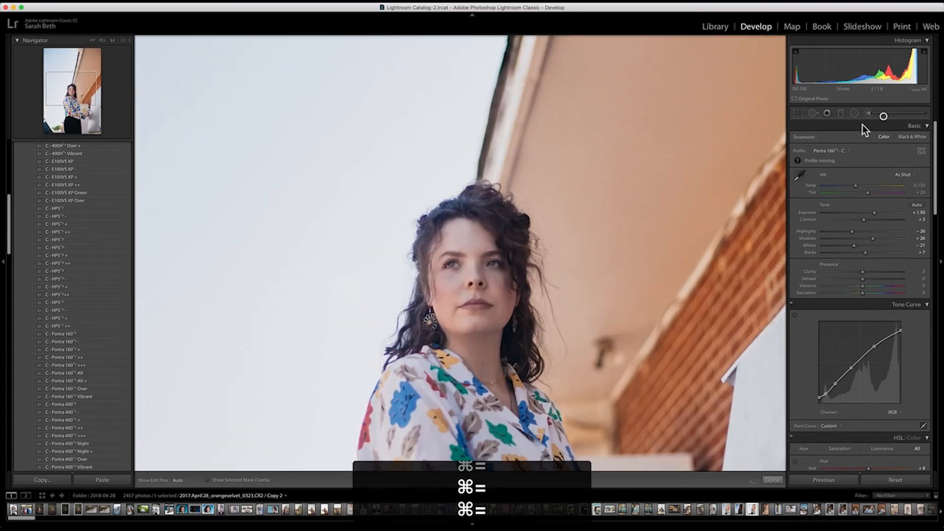
{"action": "left_click", "coordinate": [868, 113]}
{"action": "left_click", "coordinate": [836, 138]}
{"action": "left_click", "coordinate": [842, 191]}
{"action": "key", "text": "bracketleft"}
{"action": "key", "text": "bracketleft"}
{"action": "key", "text": "bracketleft"}
{"action": "key", "text": "bracketleft"}
{"action": "key", "text": "bracketleft"}
{"action": "key", "text": "bracketleft"}
{"action": "key", "text": "bracketleft"}
{"action": "key", "text": "bracketleft"}
{"action": "key", "text": "bracketleft"}
{"action": "key", "text": "bracketleft"}
{"action": "key", "text": "bracketleft"}
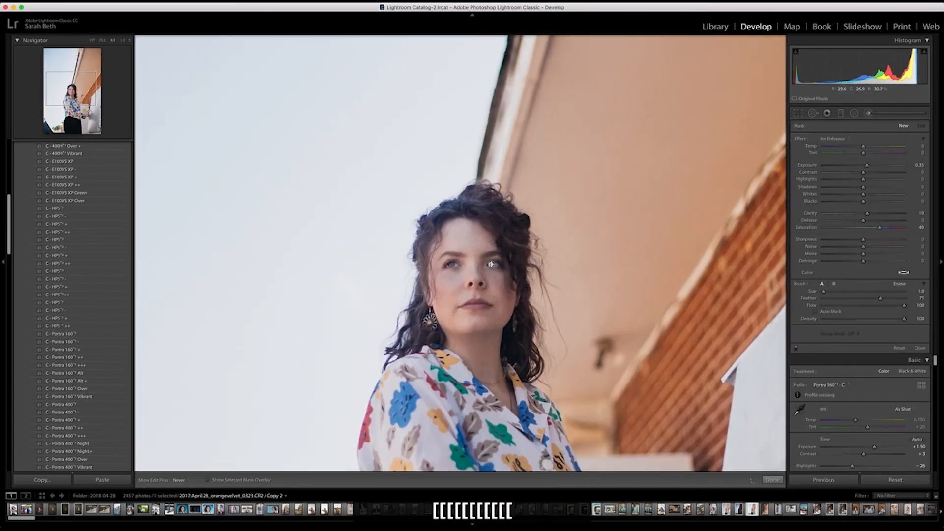
{"action": "left_click", "coordinate": [452, 264]}
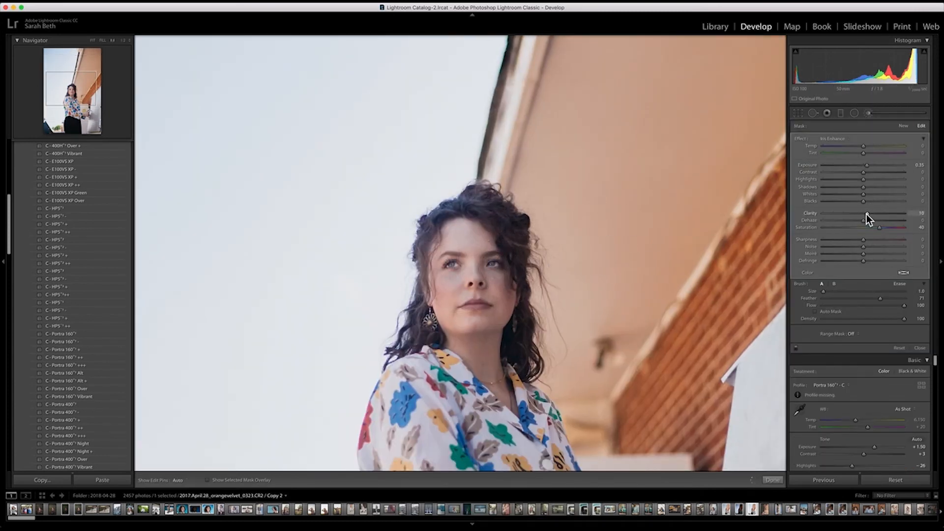
Step: Erase the iris mask's spill around the eyes with a size 2 eraser, using the mask overlay to refine the coverage
{"action": "left_click", "coordinate": [900, 283]}
{"action": "key", "text": "bracketleft"}
{"action": "key", "text": "bracketleft"}
{"action": "key", "text": "bracketleft"}
{"action": "key", "text": "bracketleft"}
{"action": "key", "text": "bracketleft"}
{"action": "key", "text": "bracketleft"}
{"action": "key", "text": "bracketleft"}
{"action": "key", "text": "bracketright"}
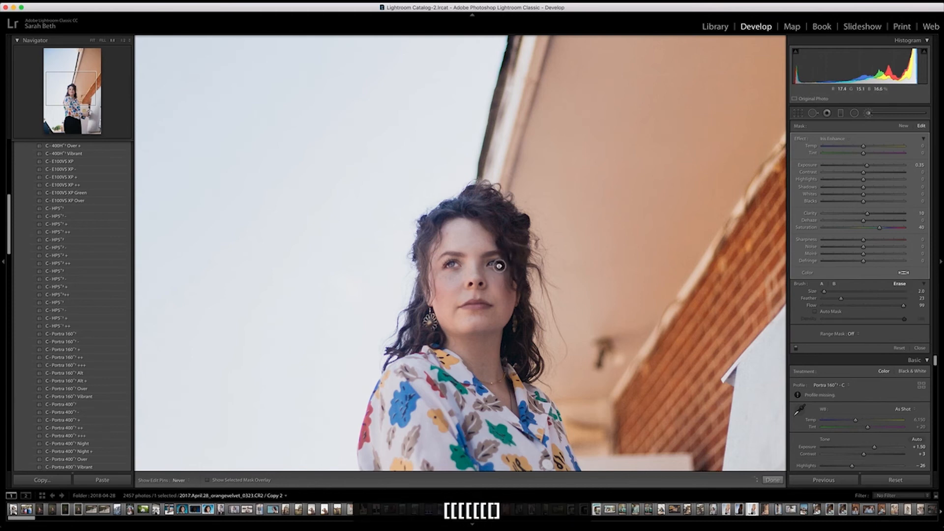
{"action": "mouse_move", "coordinate": [442, 262]}
{"action": "left_mouse_down"}
{"action": "mouse_move", "coordinate": [461, 262]}
{"action": "mouse_move", "coordinate": [439, 273]}
{"action": "left_mouse_up"}
{"action": "key", "text": "o"}
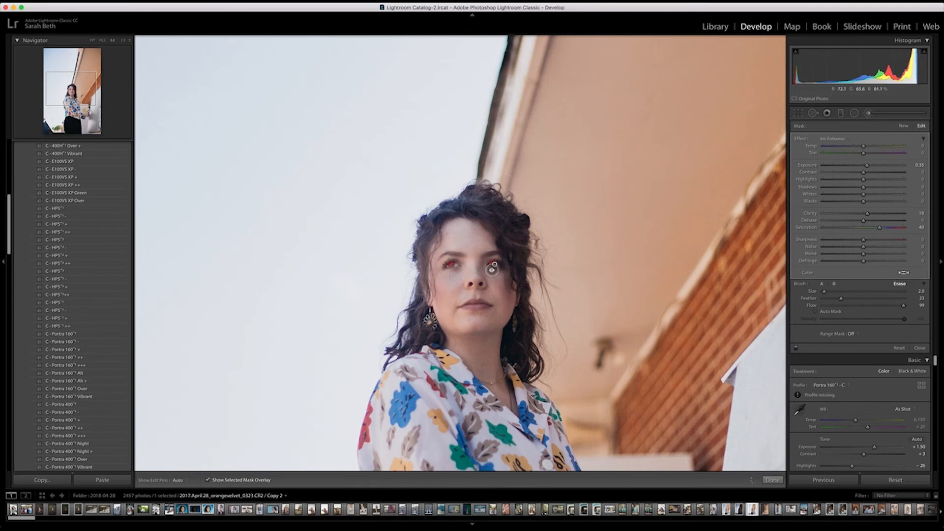
{"action": "left_click", "coordinate": [821, 284]}
{"action": "key", "text": "k"}
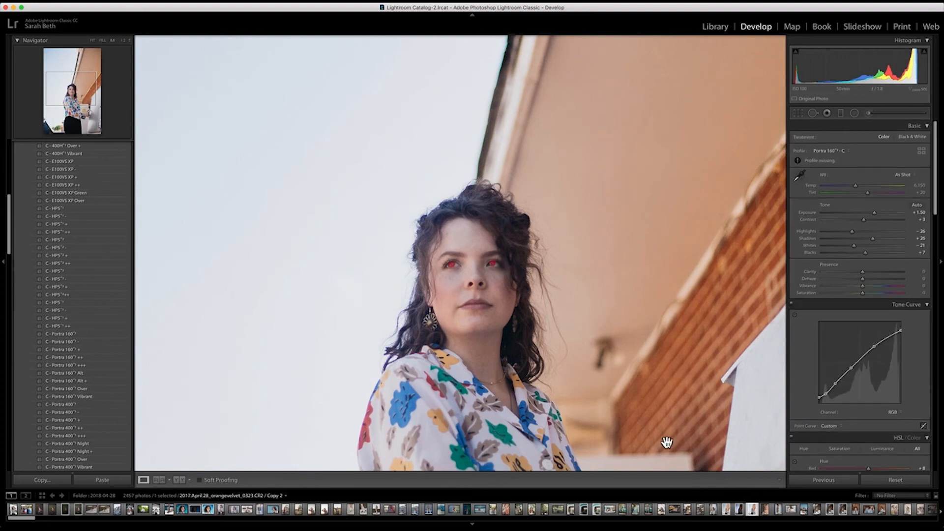
Step: Compare the photo with all brush adjustments switched off and on, both as a whole and close up on the face
{"action": "key", "text": "super+minus"}
{"action": "key", "text": "super+minus"}
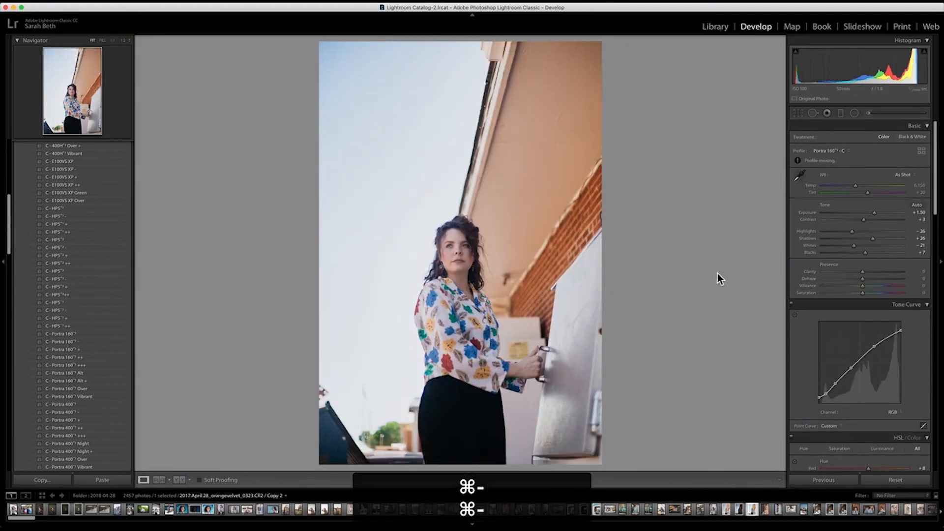
{"action": "key", "text": "k"}
{"action": "left_click", "coordinate": [795, 348]}
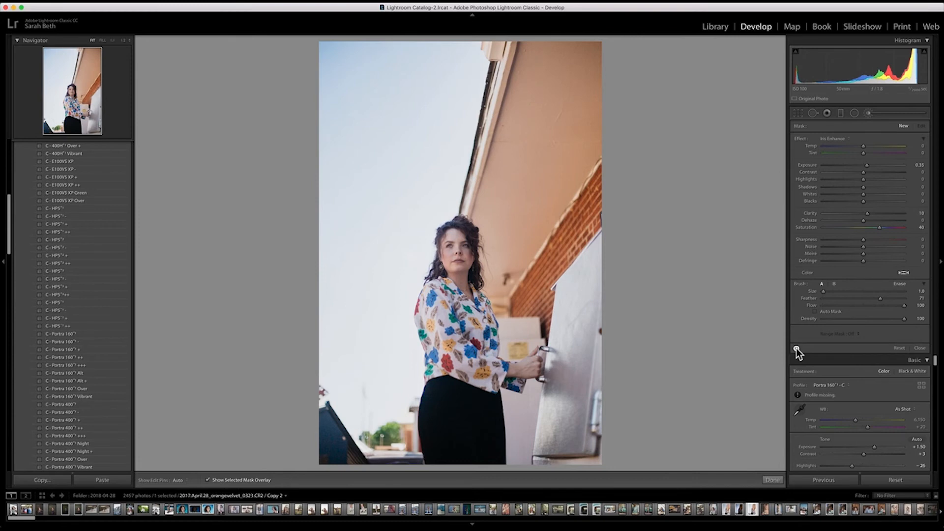
{"action": "left_click", "coordinate": [795, 348]}
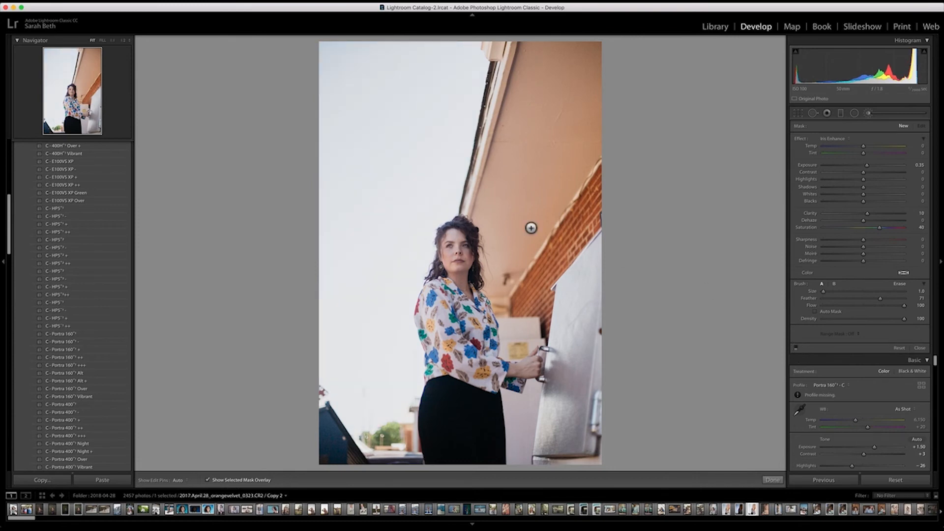
{"action": "scroll", "coordinate": [457, 241], "scroll_direction": "up", "scroll_amount": 5}
{"action": "key", "text": "super+equal"}
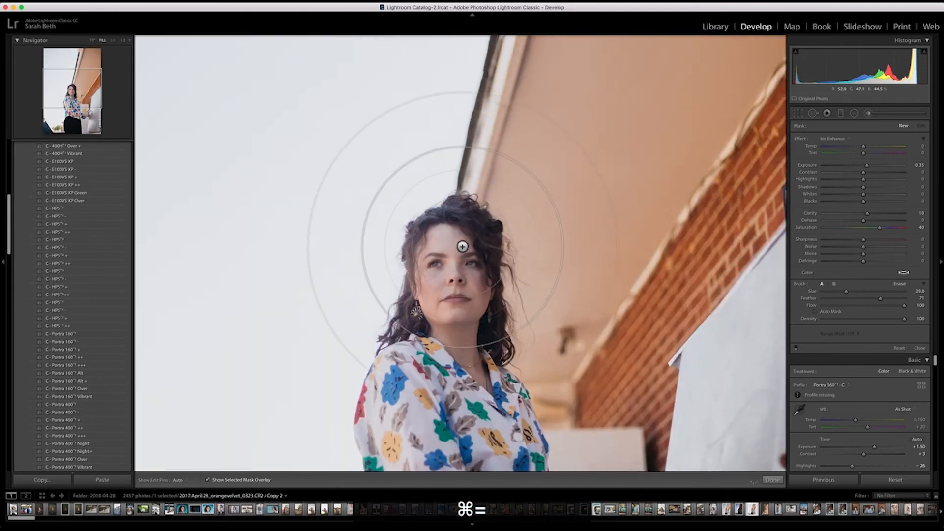
{"action": "scroll", "coordinate": [462, 247], "scroll_direction": "up", "scroll_amount": 1}
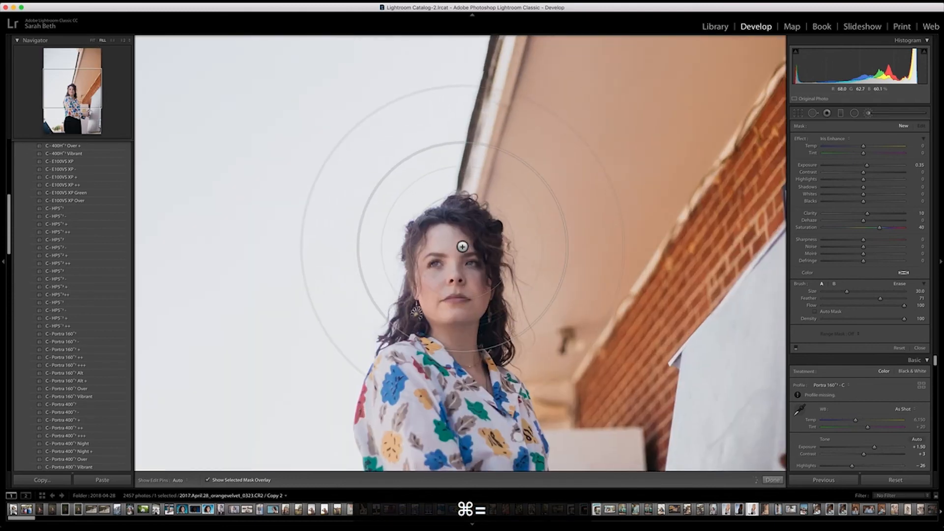
{"action": "left_click", "coordinate": [796, 348]}
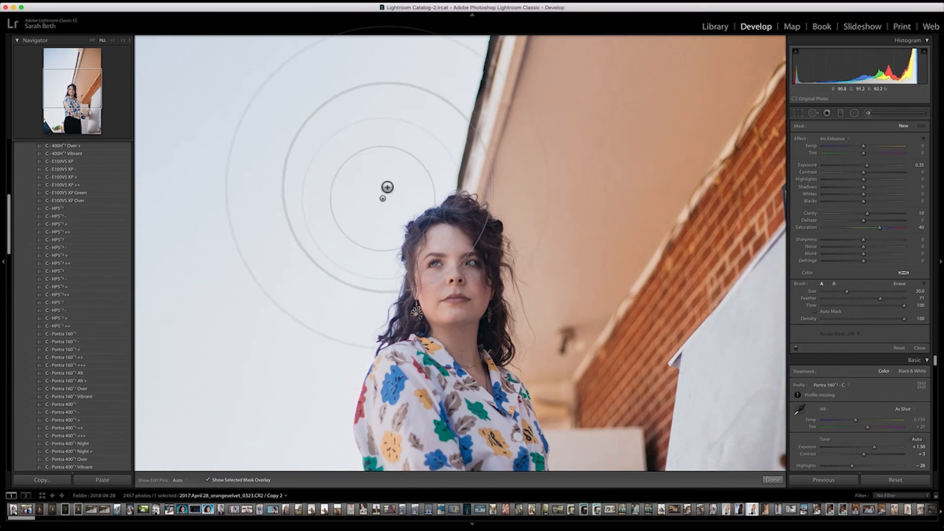
{"action": "left_click", "coordinate": [796, 347]}
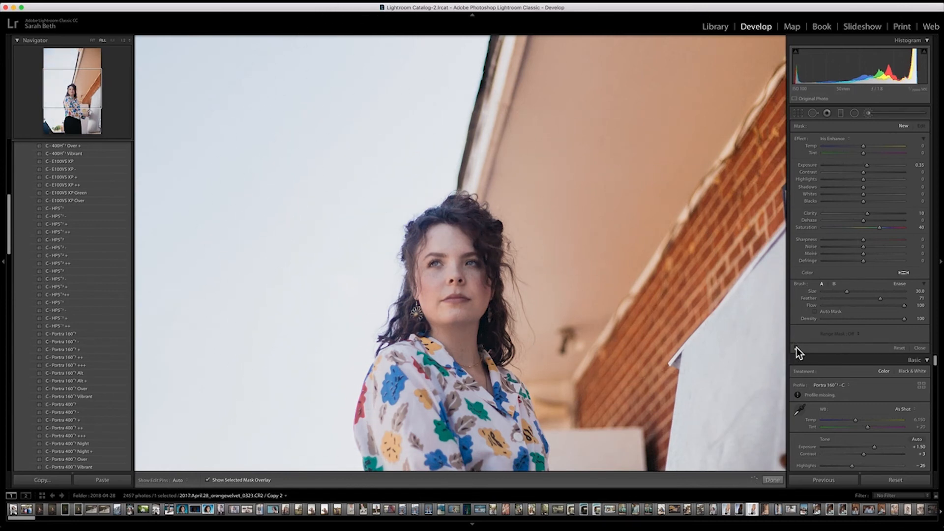
{"action": "left_click", "coordinate": [796, 348]}
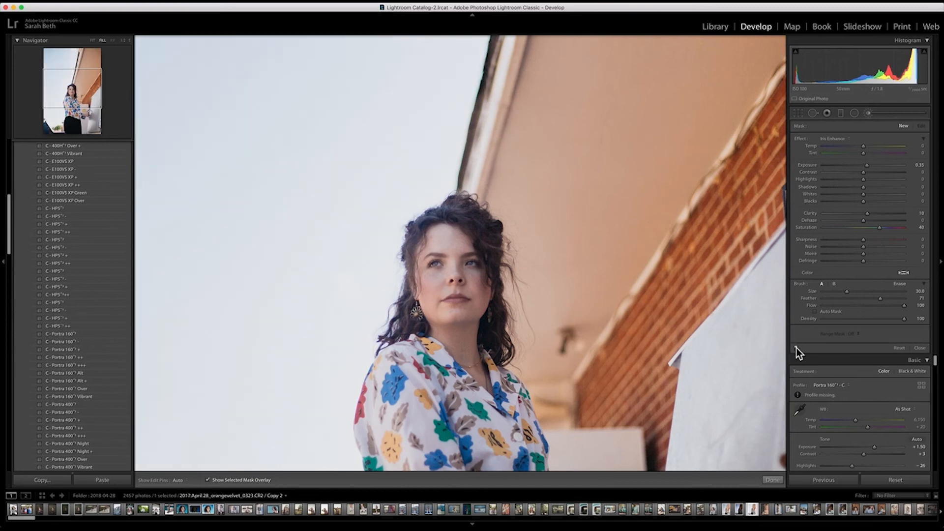
{"action": "left_click", "coordinate": [772, 479]}
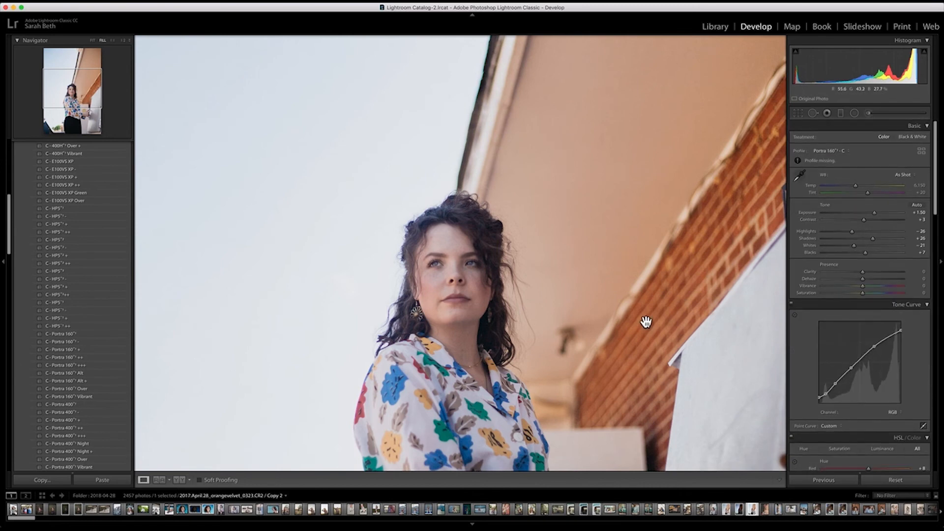
Step: Compare the whole floral-shirt photo before and after editing, side by side
{"action": "key", "text": "super+minus"}
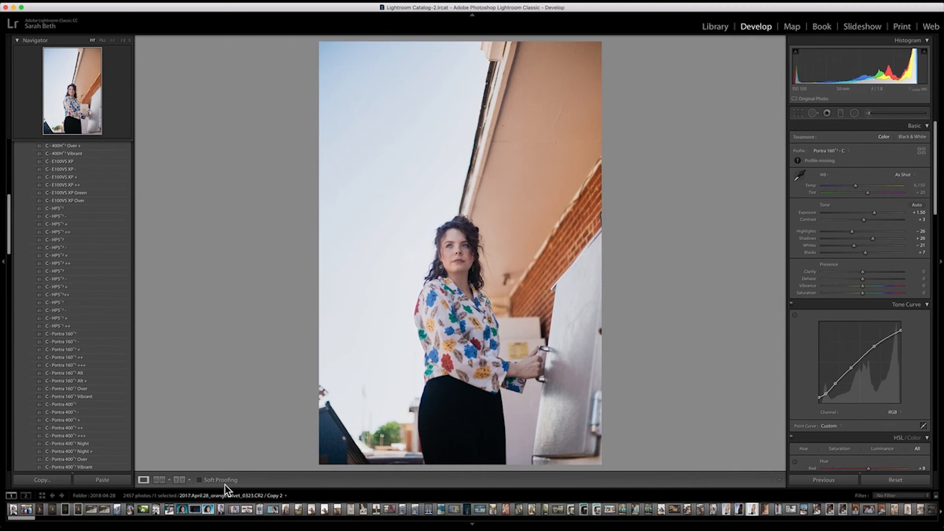
{"action": "left_click", "coordinate": [179, 480]}
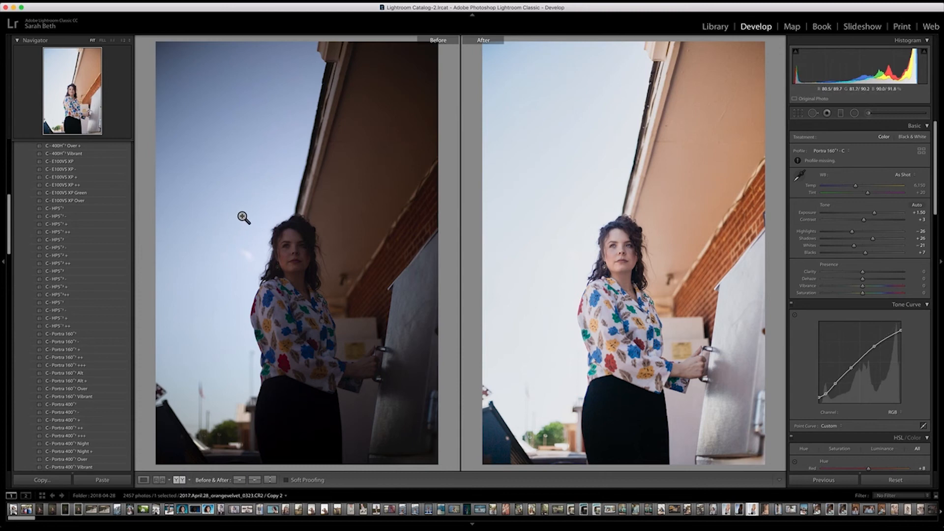
Step: Open the portrait with white flowers and a brick wall in single-photo view and straighten it by an angle of about 3.01
{"action": "left_click", "coordinate": [561, 509]}
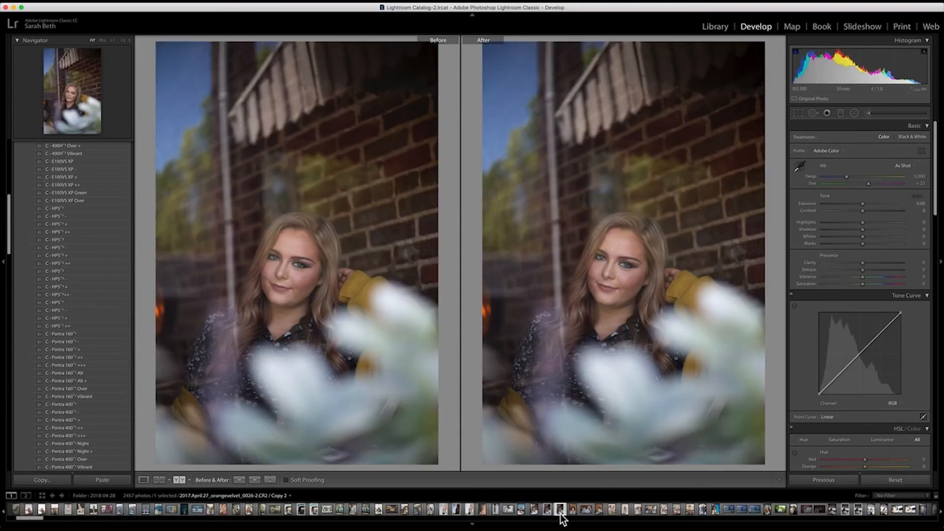
{"action": "left_click", "coordinate": [143, 480]}
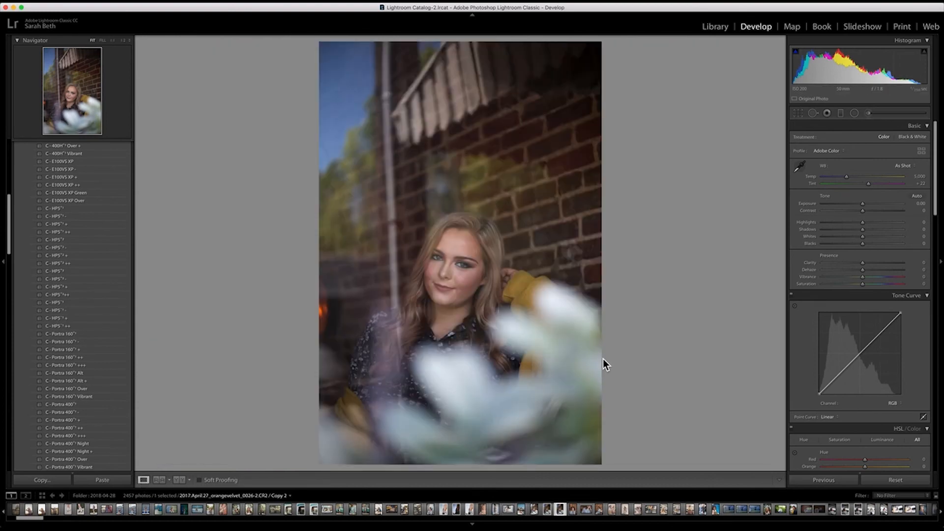
{"action": "key", "text": "r"}
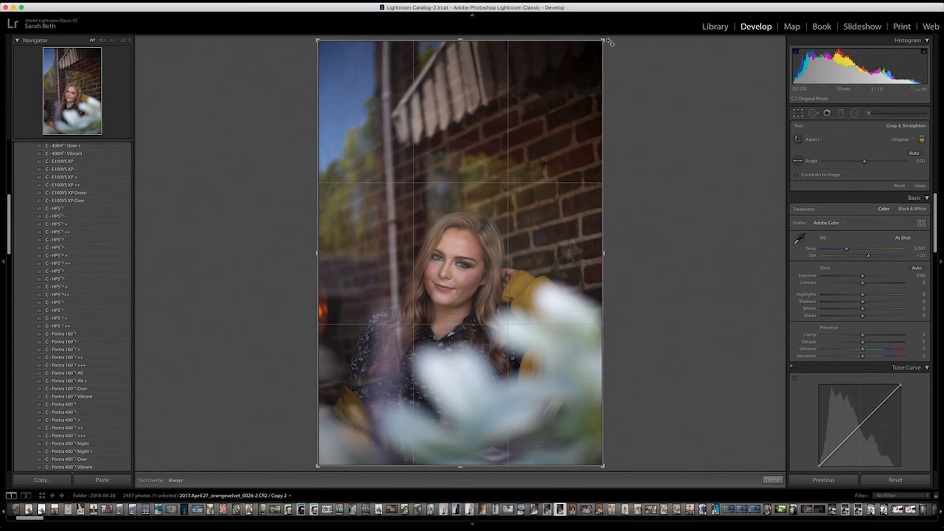
{"action": "left_click_drag", "start_coordinate": [609, 42], "coordinate": [624, 53]}
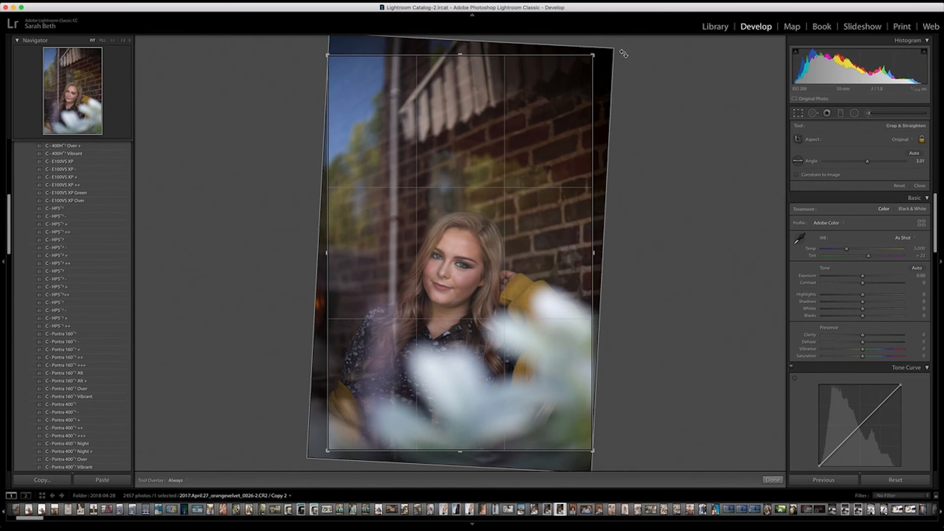
{"action": "key", "text": "Return"}
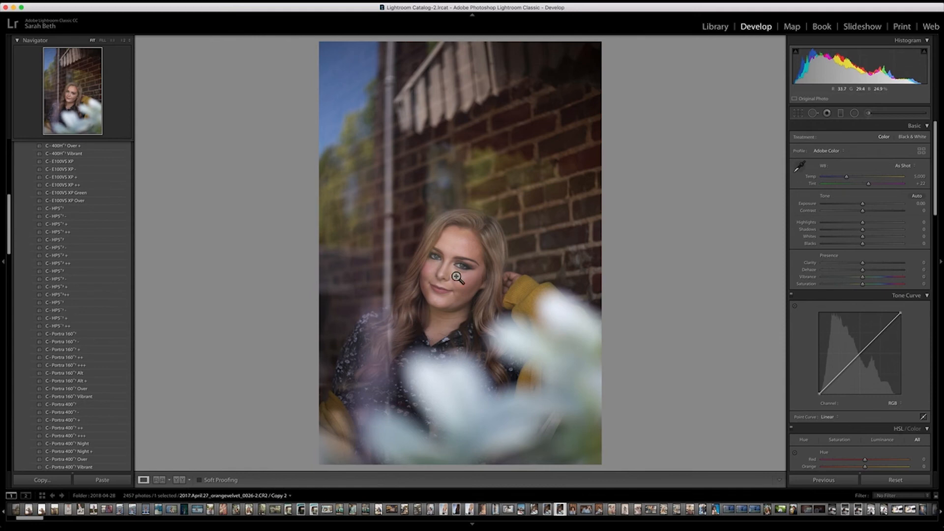
Step: Apply the C - Portra 160 - preset to the brick-wall portrait and compare it with the unedited version
{"action": "left_click", "coordinate": [78, 343]}
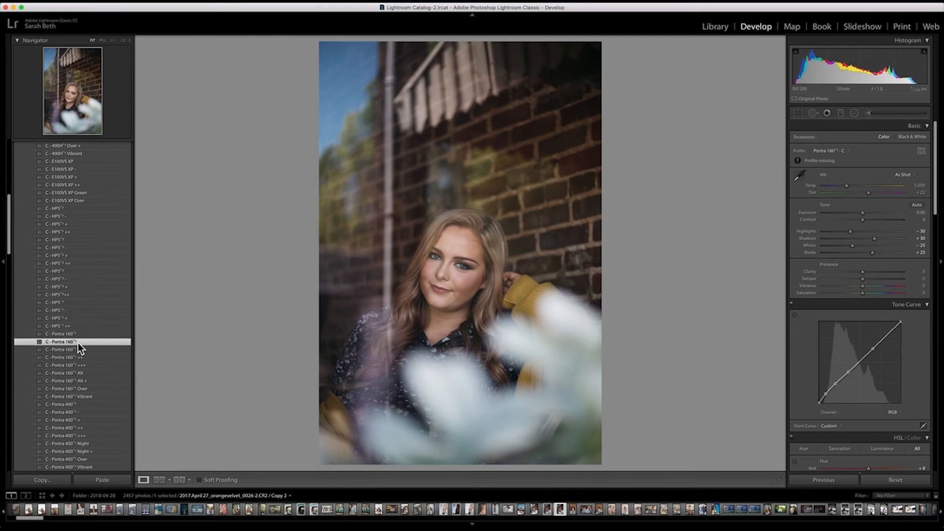
{"action": "key", "text": "backslash"}
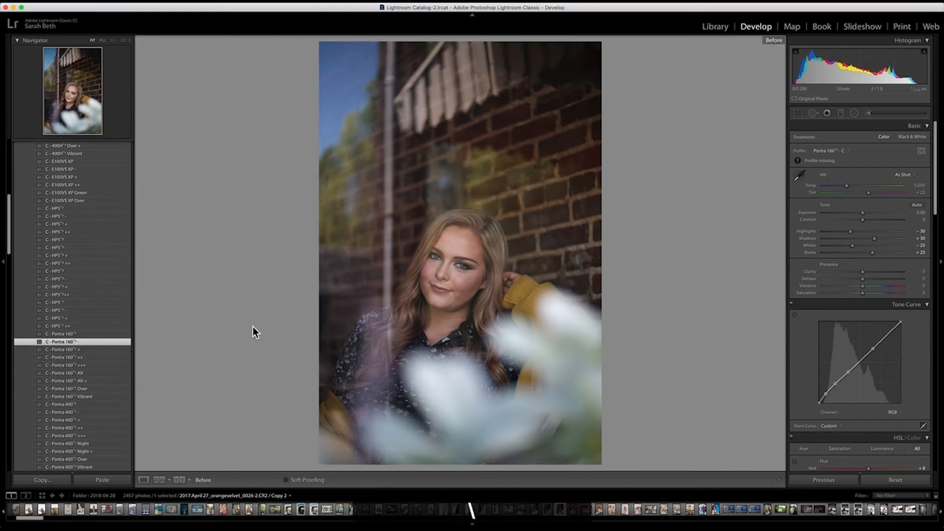
{"action": "key", "text": "backslash"}
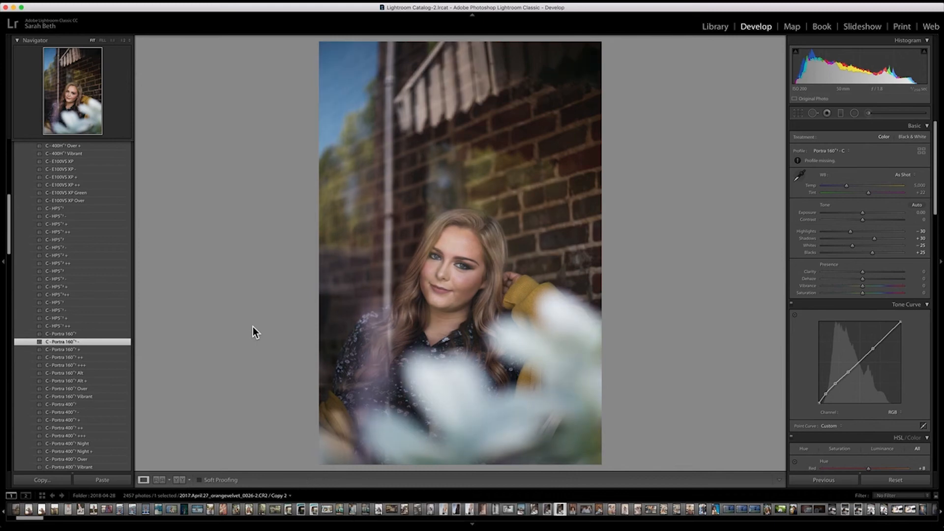
{"action": "key", "text": "backslash"}
{"action": "key", "text": "backslash"}
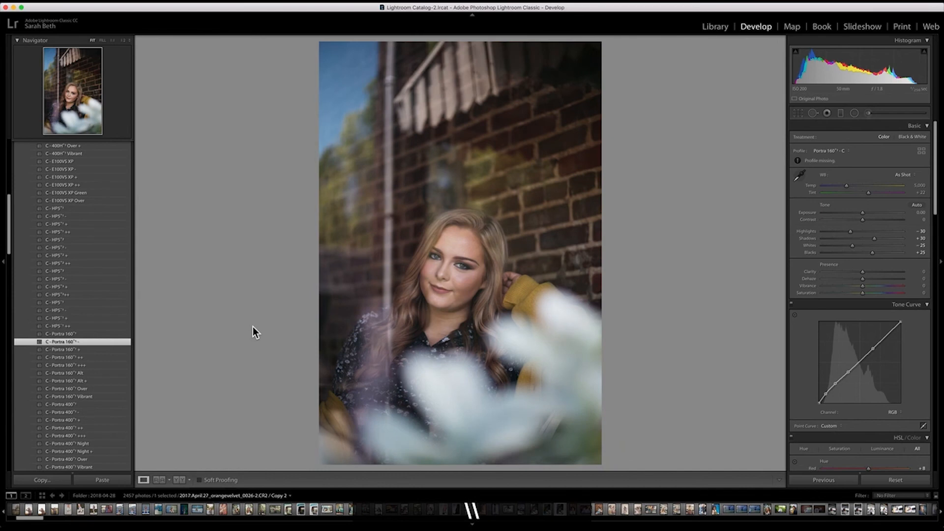
{"action": "key", "text": "backslash"}
{"action": "key", "text": "backslash"}
Step: Lower the tone curve's white point slightly and set the Exposure to +0.25
{"action": "left_click_drag", "start_coordinate": [900, 322], "coordinate": [903, 327]}
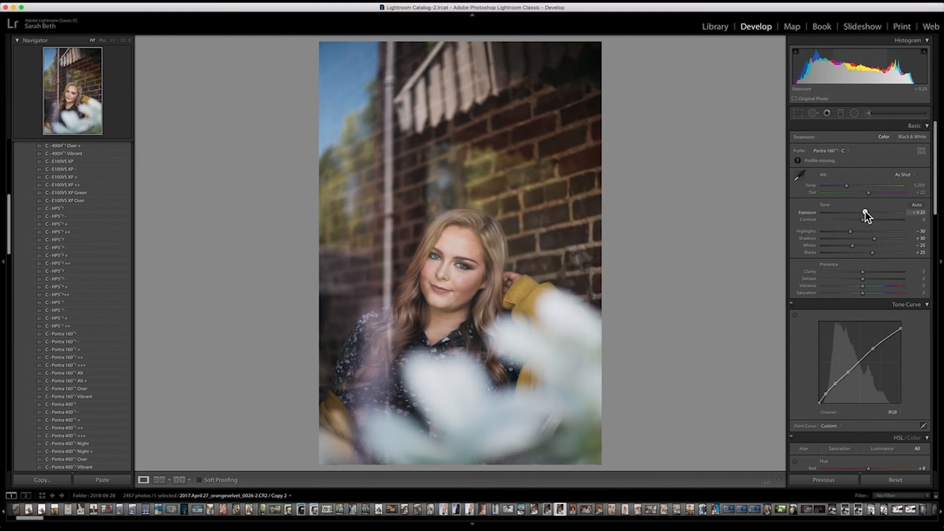
{"action": "scroll", "coordinate": [819, 237], "scroll_direction": "down", "scroll_amount": 6}
{"action": "scroll", "coordinate": [806, 246], "scroll_direction": "up", "scroll_amount": 2}
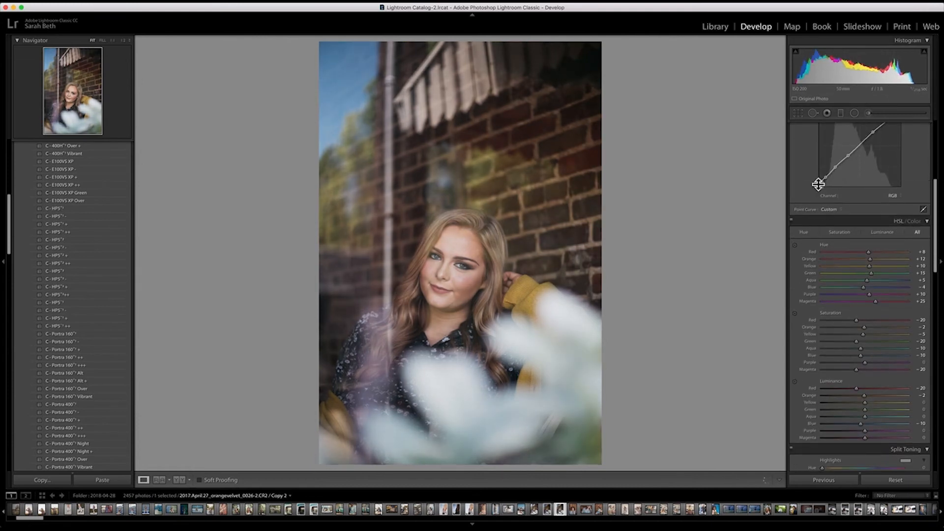
{"action": "key", "text": "super+z"}
Step: Adjust the hue and saturation of the greens and raise the Green luminance to +18
{"action": "scroll", "coordinate": [810, 318], "scroll_direction": "down", "scroll_amount": 3}
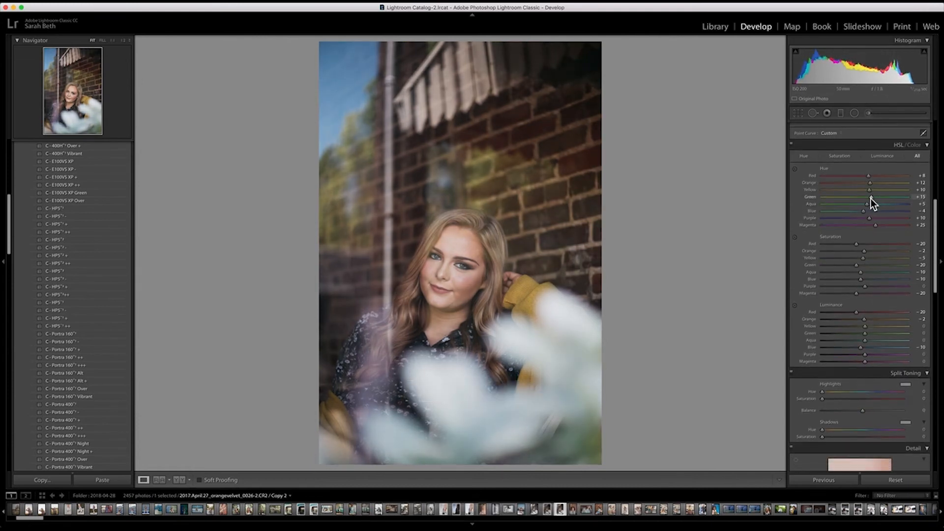
{"action": "left_click_drag", "start_coordinate": [871, 197], "coordinate": [852, 198]}
{"action": "mouse_move", "coordinate": [842, 268]}
{"action": "left_mouse_down"}
{"action": "mouse_move", "coordinate": [832, 270]}
{"action": "mouse_move", "coordinate": [853, 259]}
{"action": "mouse_move", "coordinate": [855, 281]}
{"action": "left_mouse_up"}
{"action": "left_click_drag", "start_coordinate": [869, 338], "coordinate": [878, 361]}
Step: Sharpen the brick-wall portrait with Amount 61, Radius 1.3 and Masking 71, and enable lens profile corrections with Vignetting at 40
{"action": "scroll", "coordinate": [850, 354], "scroll_direction": "down", "scroll_amount": 6}
{"action": "scroll", "coordinate": [838, 368], "scroll_direction": "down", "scroll_amount": 2}
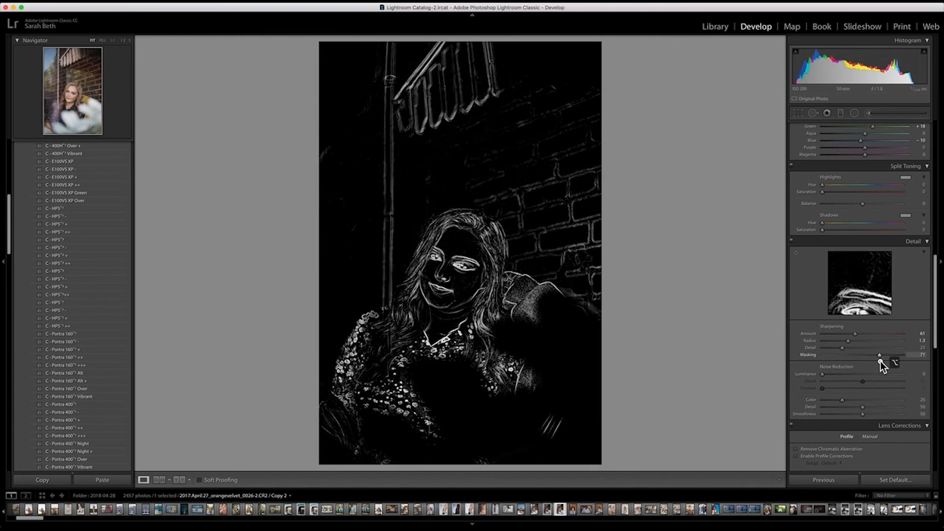
{"action": "left_click_drag", "start_coordinate": [880, 360], "coordinate": [880, 361]}
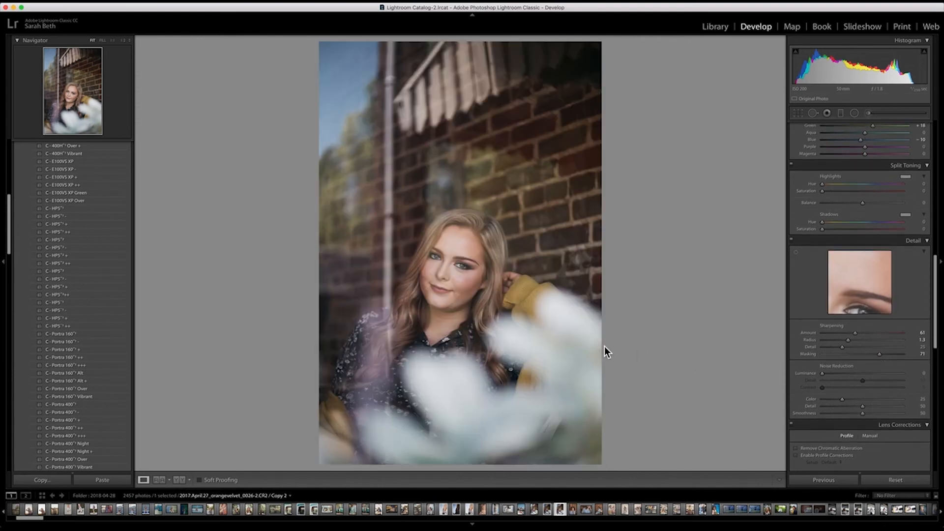
{"action": "scroll", "coordinate": [835, 388], "scroll_direction": "down", "scroll_amount": 3}
{"action": "left_click", "coordinate": [824, 397]}
Step: Paint the Iris Enhance adjustment over both irises with a size 2.0 brush
{"action": "key", "text": "k"}
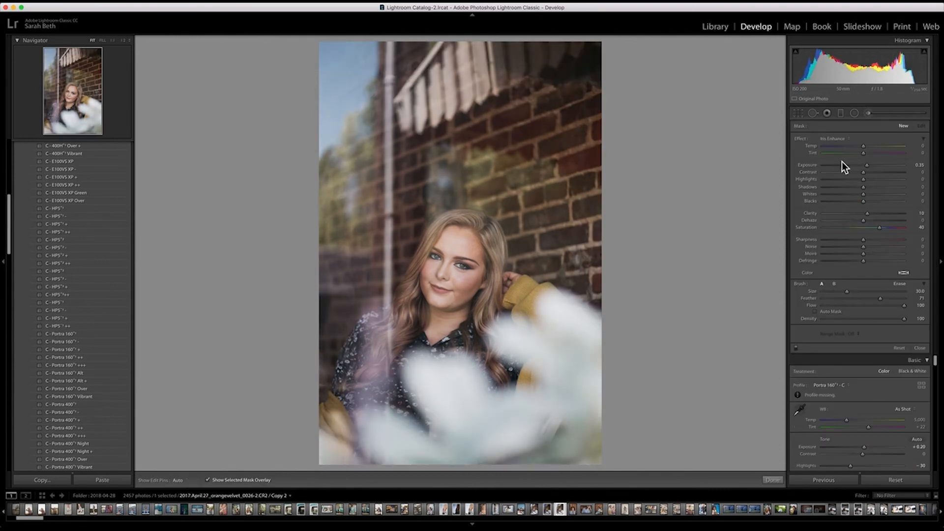
{"action": "key", "text": "super+equal"}
{"action": "key", "text": "bracketleft"}
{"action": "key", "text": "bracketleft"}
{"action": "key", "text": "bracketleft"}
{"action": "key", "text": "bracketleft"}
{"action": "key", "text": "bracketleft"}
{"action": "key", "text": "bracketleft"}
{"action": "key", "text": "bracketleft"}
{"action": "key", "text": "bracketleft"}
{"action": "key", "text": "bracketleft"}
{"action": "key", "text": "bracketleft"}
{"action": "key", "text": "bracketleft"}
{"action": "key", "text": "bracketleft"}
{"action": "key", "text": "bracketleft"}
{"action": "key", "text": "bracketleft"}
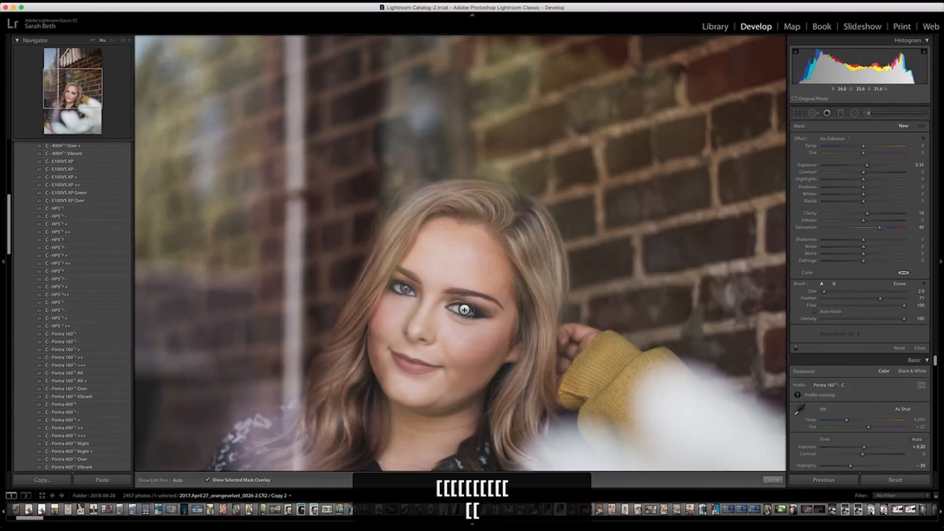
{"action": "left_click", "coordinate": [463, 309]}
{"action": "left_click", "coordinate": [405, 289]}
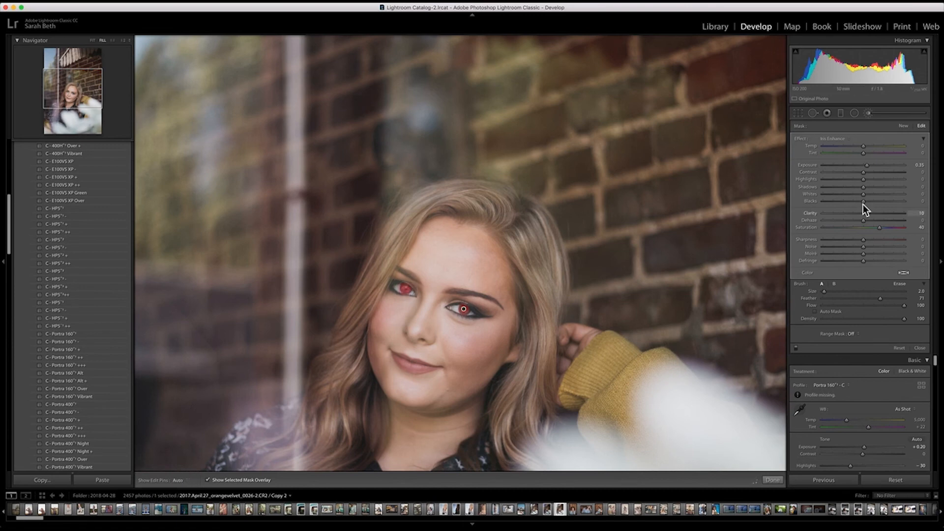
Step: Hide the mask overlay and fine-tune the Saturation and Exposure of the iris brush adjustment
{"action": "key", "text": "o"}
{"action": "left_click_drag", "start_coordinate": [880, 227], "coordinate": [876, 215]}
{"action": "mouse_move", "coordinate": [865, 166]}
{"action": "left_mouse_down"}
{"action": "mouse_move", "coordinate": [875, 167]}
{"action": "mouse_move", "coordinate": [866, 168]}
{"action": "left_mouse_up"}
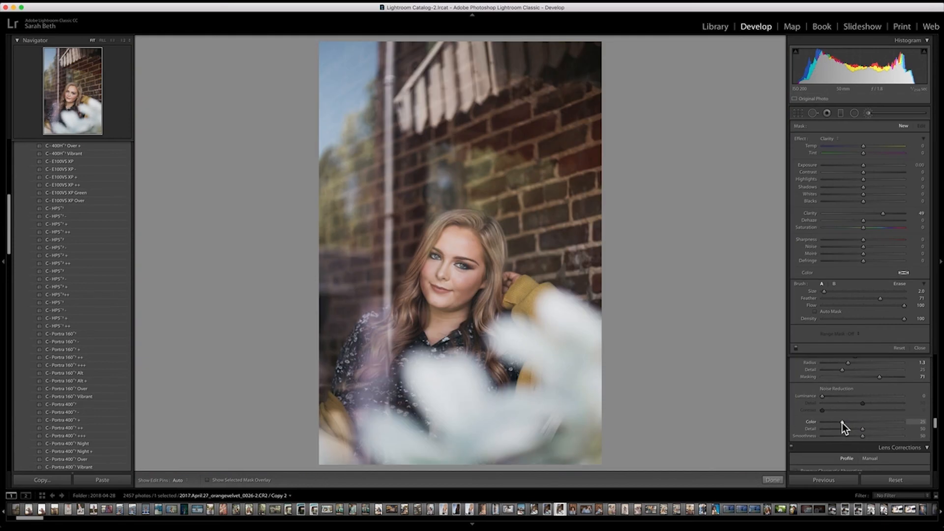
Step: Set the Shadows to +31 and compare the brick-wall portrait with its unedited version
{"action": "scroll", "coordinate": [842, 423], "scroll_direction": "down", "scroll_amount": 6}
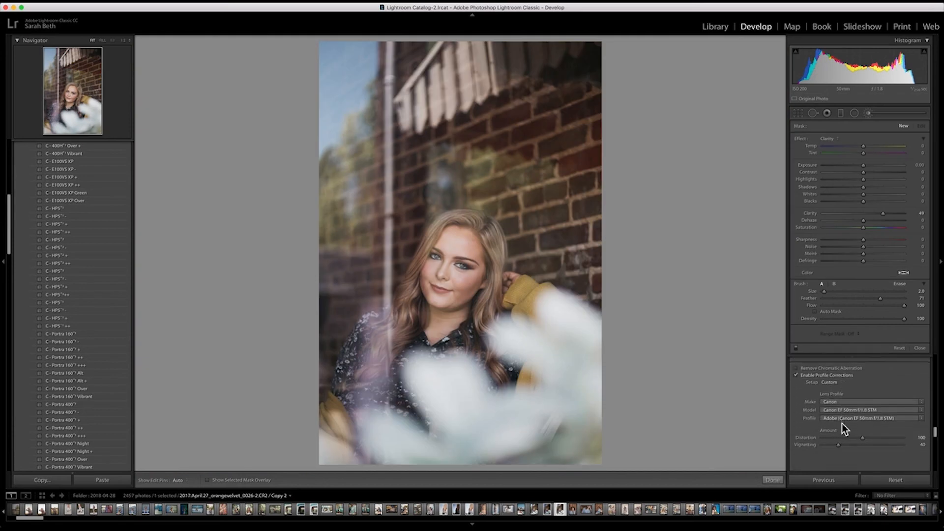
{"action": "scroll", "coordinate": [842, 424], "scroll_direction": "down", "scroll_amount": 8}
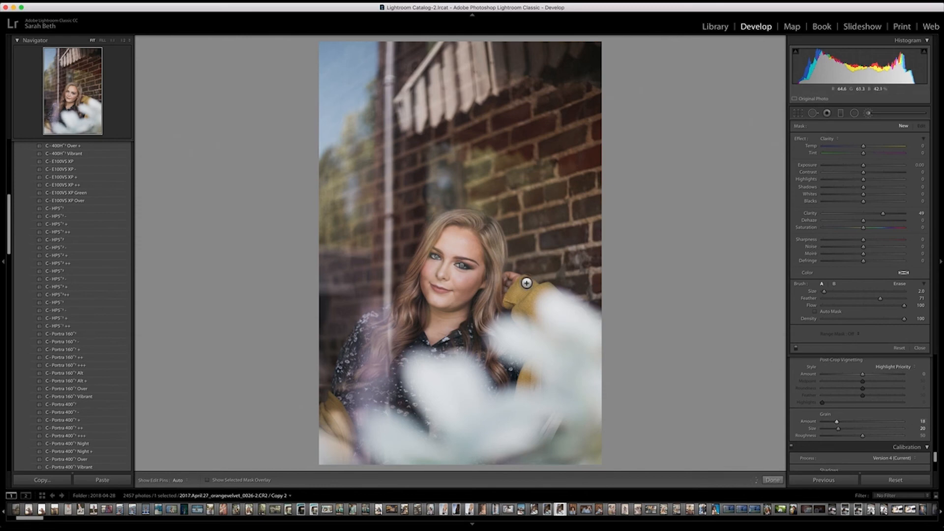
{"action": "key", "text": "super+equal"}
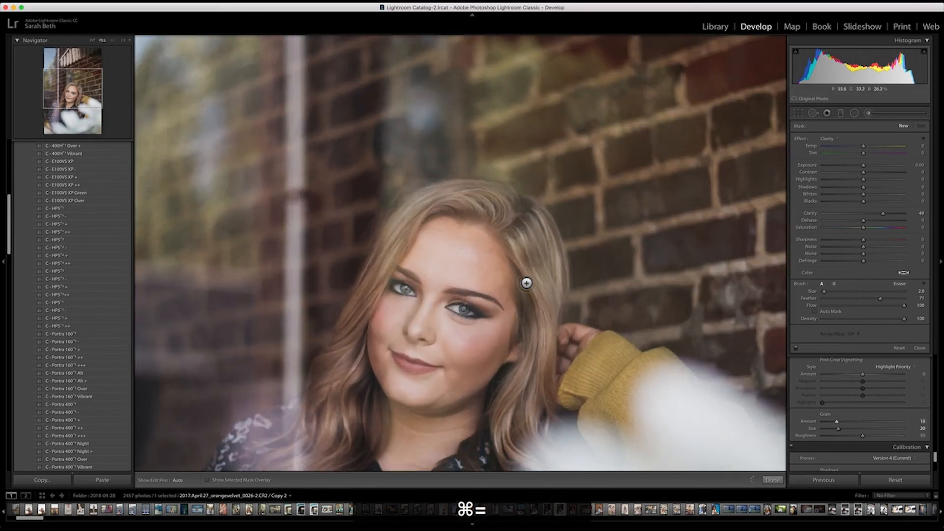
{"action": "key", "text": "super+minus"}
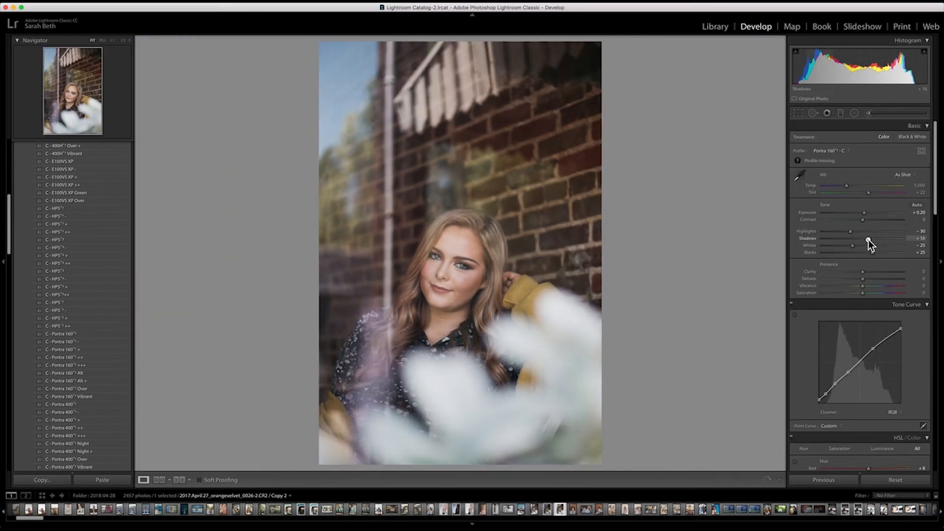
{"action": "left_click_drag", "start_coordinate": [868, 240], "coordinate": [874, 240]}
{"action": "left_click", "coordinate": [182, 480]}
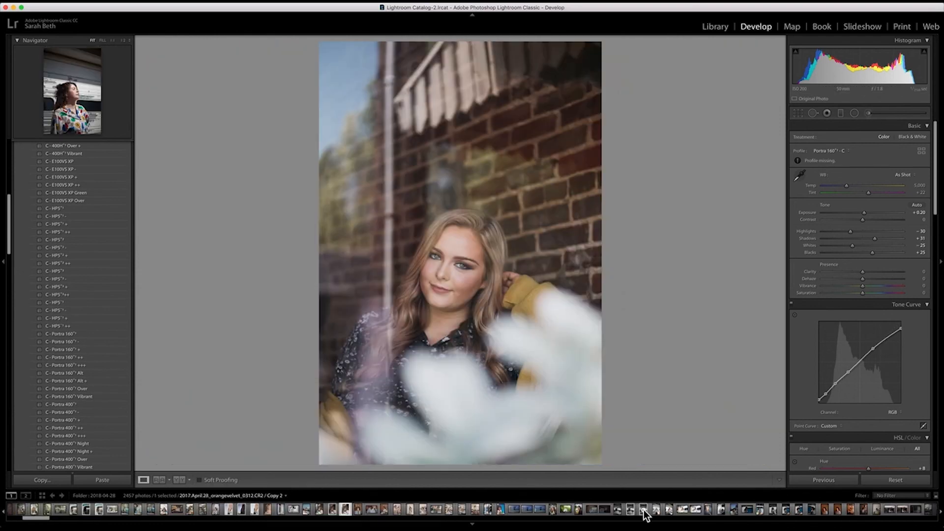
Step: Open the unedited floral-shirt portrait in front of the white trailer, try the C - Portra 160 - preset, and apply C - Portra 160 +++
{"action": "left_click", "coordinate": [644, 511]}
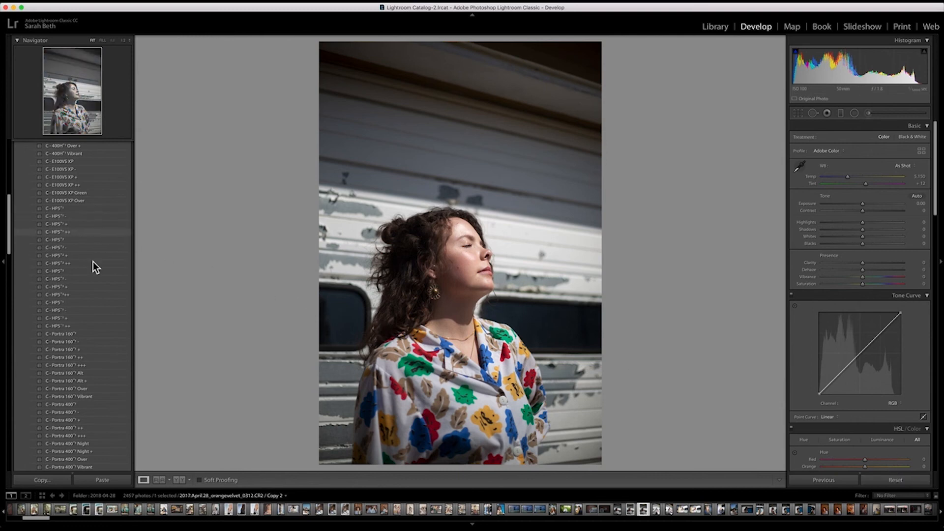
{"action": "left_click", "coordinate": [79, 341]}
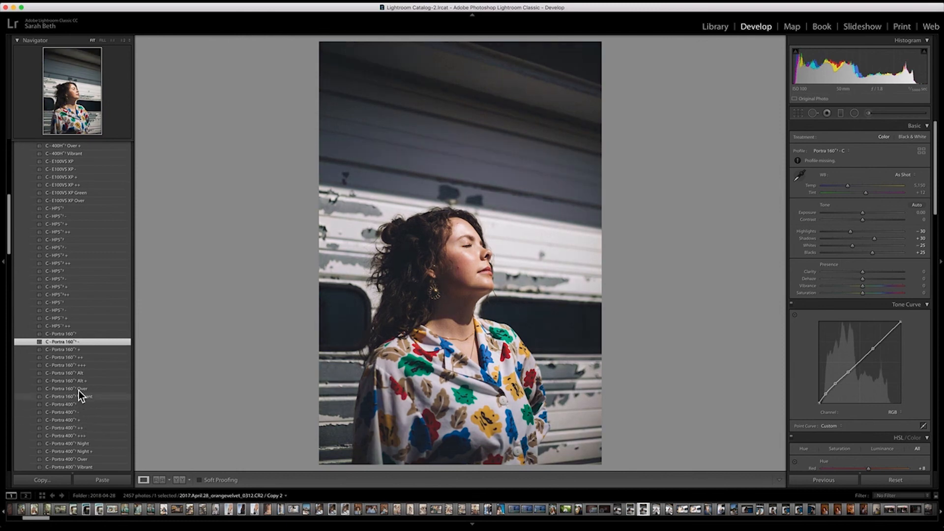
{"action": "left_click", "coordinate": [78, 364]}
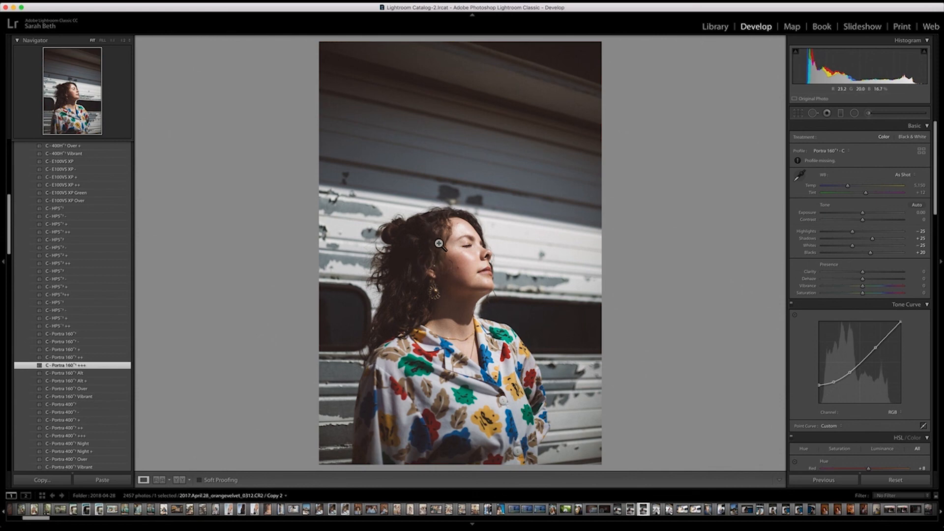
Step: Lower the white point of the trailer portrait's tone curve slightly
{"action": "scroll", "coordinate": [834, 323], "scroll_direction": "down", "scroll_amount": 5}
{"action": "scroll", "coordinate": [833, 323], "scroll_direction": "down", "scroll_amount": 6}
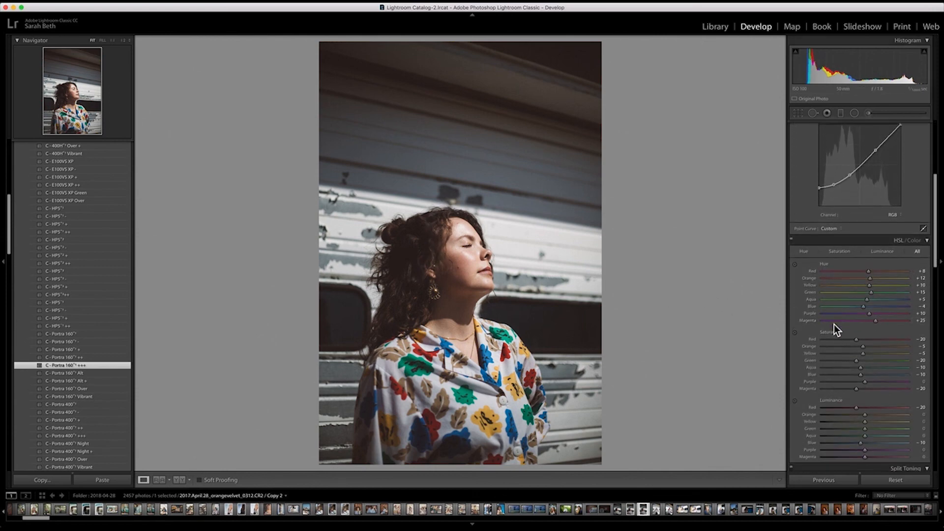
{"action": "scroll", "coordinate": [833, 324], "scroll_direction": "up", "scroll_amount": 13}
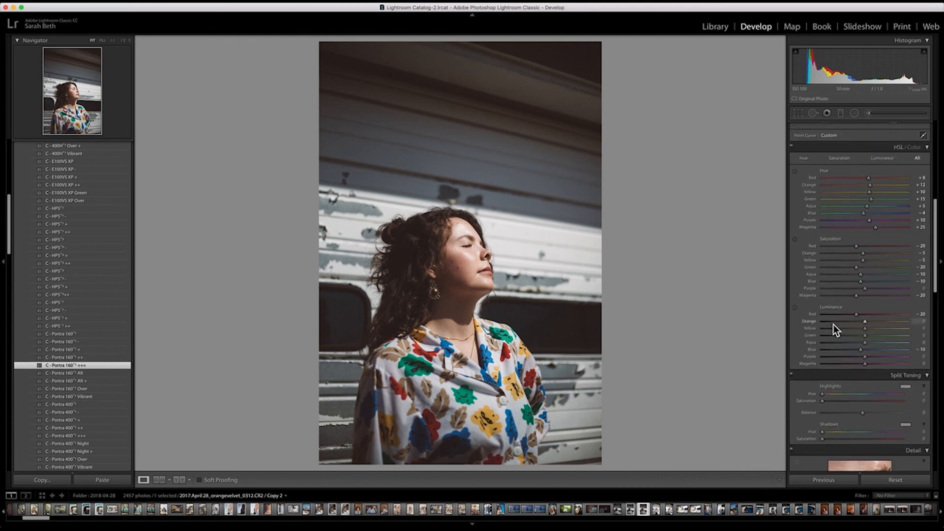
{"action": "left_click_drag", "start_coordinate": [898, 323], "coordinate": [905, 329]}
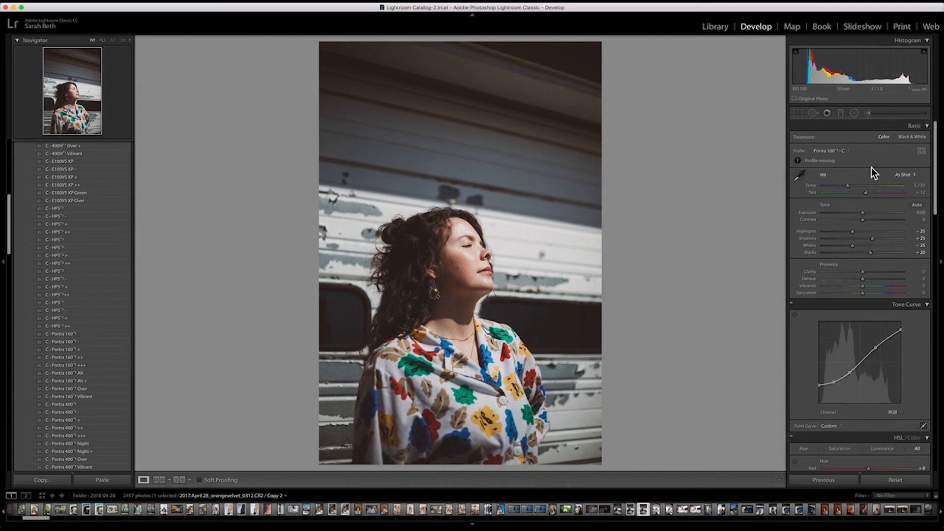
Step: Set Exposure to +0.30, Highlights to -88, Shadows to +66, Whites to +2 and Blacks to +40
{"action": "left_click_drag", "start_coordinate": [865, 214], "coordinate": [833, 240]}
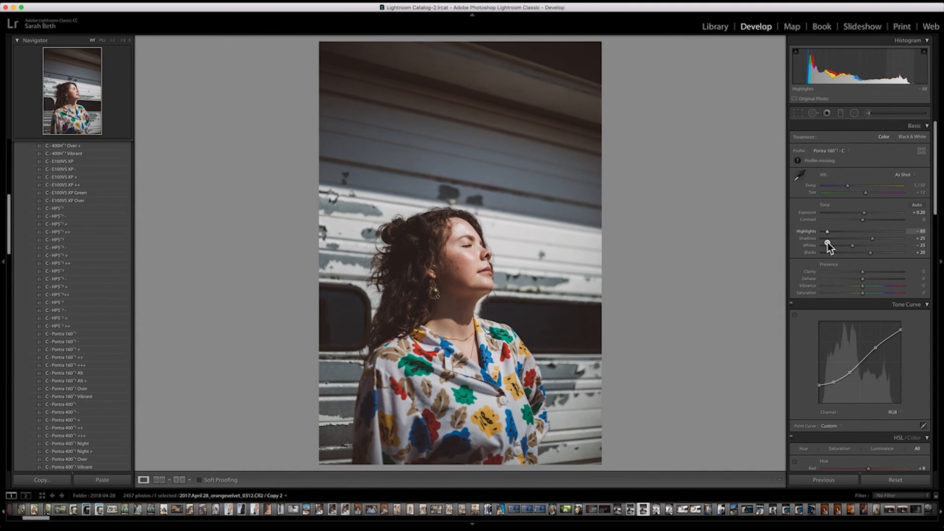
{"action": "left_click_drag", "start_coordinate": [878, 240], "coordinate": [886, 240]}
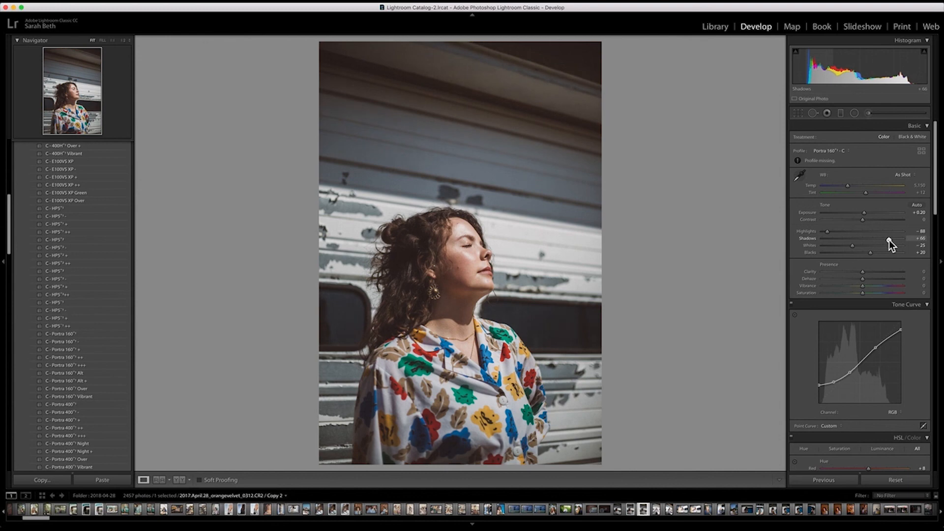
{"action": "mouse_move", "coordinate": [852, 245]}
{"action": "left_mouse_down"}
{"action": "mouse_move", "coordinate": [883, 250]}
{"action": "mouse_move", "coordinate": [863, 251]}
{"action": "left_mouse_up"}
{"action": "left_click_drag", "start_coordinate": [864, 252], "coordinate": [877, 252]}
{"action": "left_click_drag", "start_coordinate": [864, 213], "coordinate": [865, 213]}
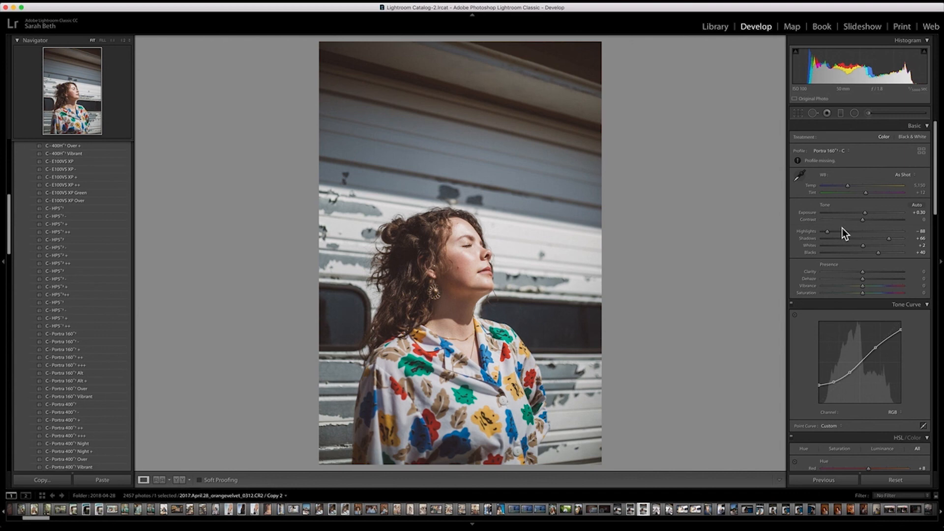
Step: Sharpen the trailer portrait with Amount 75, Radius 1.4 and Masking 83
{"action": "scroll", "coordinate": [841, 229], "scroll_direction": "down", "scroll_amount": 4}
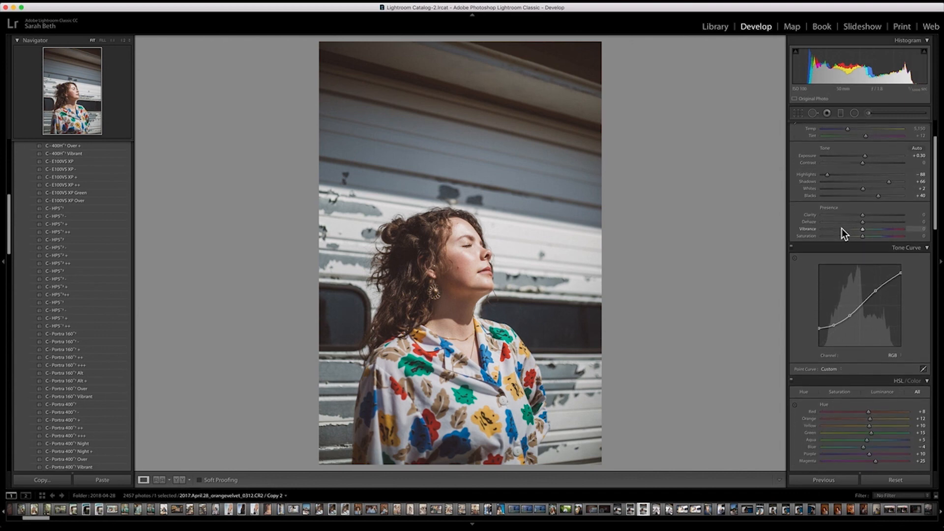
{"action": "scroll", "coordinate": [841, 229], "scroll_direction": "down", "scroll_amount": 8}
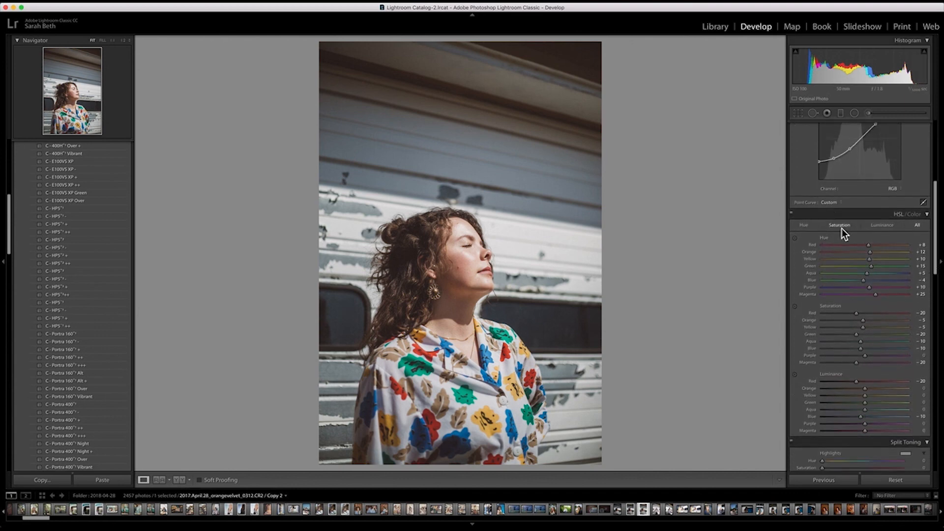
{"action": "scroll", "coordinate": [841, 228], "scroll_direction": "down", "scroll_amount": 12}
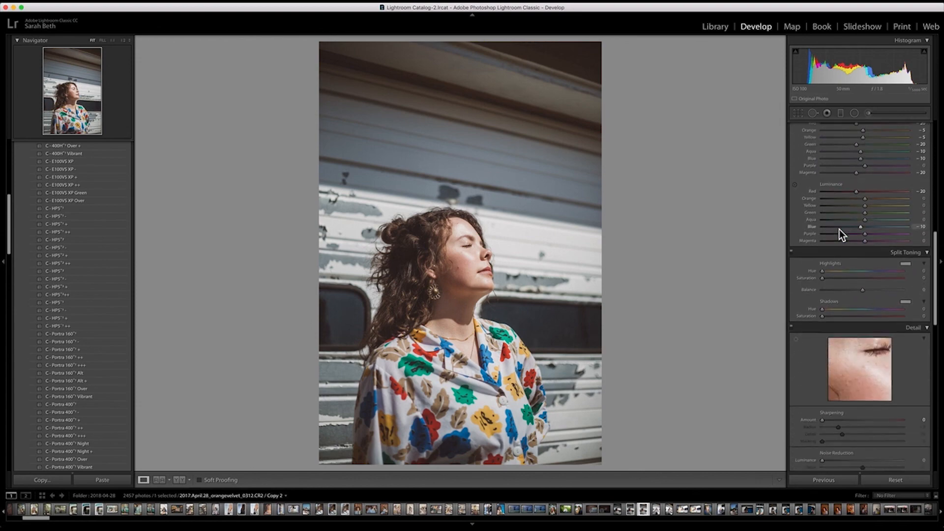
{"action": "scroll", "coordinate": [842, 235], "scroll_direction": "down", "scroll_amount": 3}
{"action": "left_click_drag", "start_coordinate": [821, 312], "coordinate": [891, 322]}
{"action": "scroll", "coordinate": [874, 321], "scroll_direction": "down", "scroll_amount": 6}
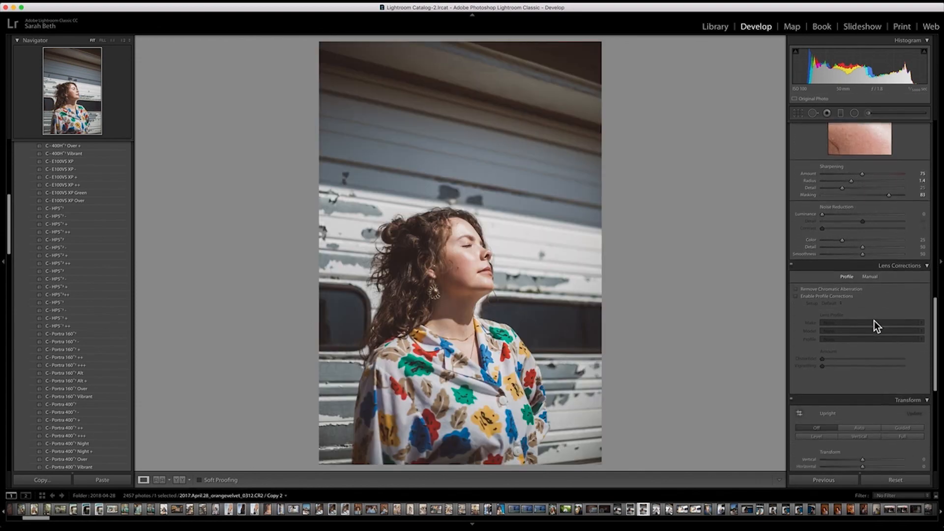
Step: Enable lens profile corrections for the trailer portrait and reduce the Vignetting correction amount
{"action": "left_click", "coordinate": [795, 288]}
{"action": "left_click_drag", "start_coordinate": [862, 356], "coordinate": [841, 359]}
{"action": "scroll", "coordinate": [837, 364], "scroll_direction": "down", "scroll_amount": 4}
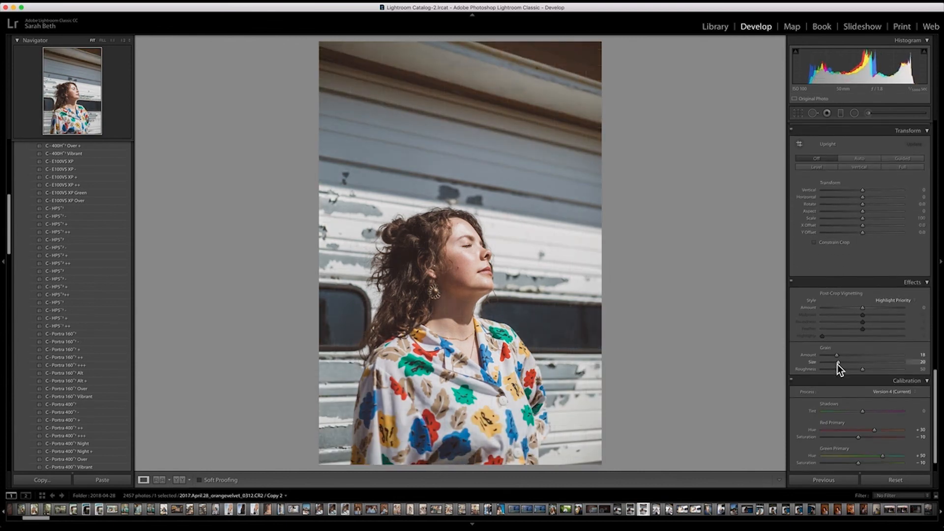
Step: Set Saturation to Red -30, Green -51, Aqua -37 and Blue -30, set Red Luminance to -8, and compare with the unedited photo
{"action": "scroll", "coordinate": [836, 364], "scroll_direction": "up", "scroll_amount": 10}
{"action": "scroll", "coordinate": [857, 310], "scroll_direction": "down", "scroll_amount": 1}
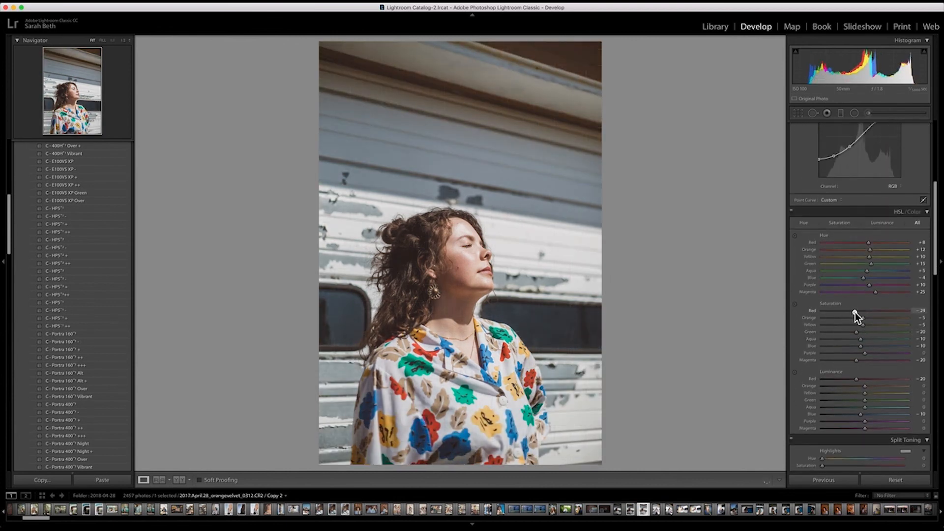
{"action": "left_click_drag", "start_coordinate": [855, 312], "coordinate": [849, 340]}
{"action": "left_click_drag", "start_coordinate": [856, 379], "coordinate": [862, 378]}
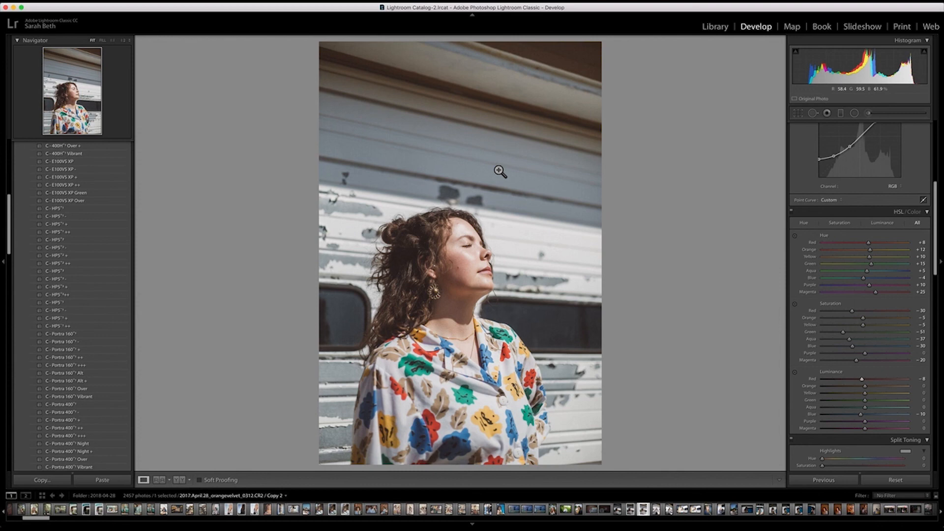
{"action": "left_click", "coordinate": [173, 480]}
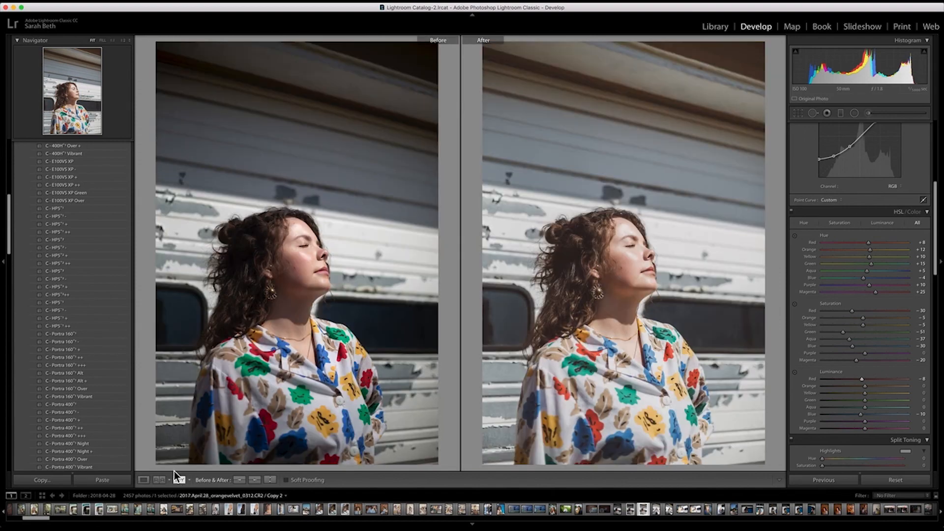